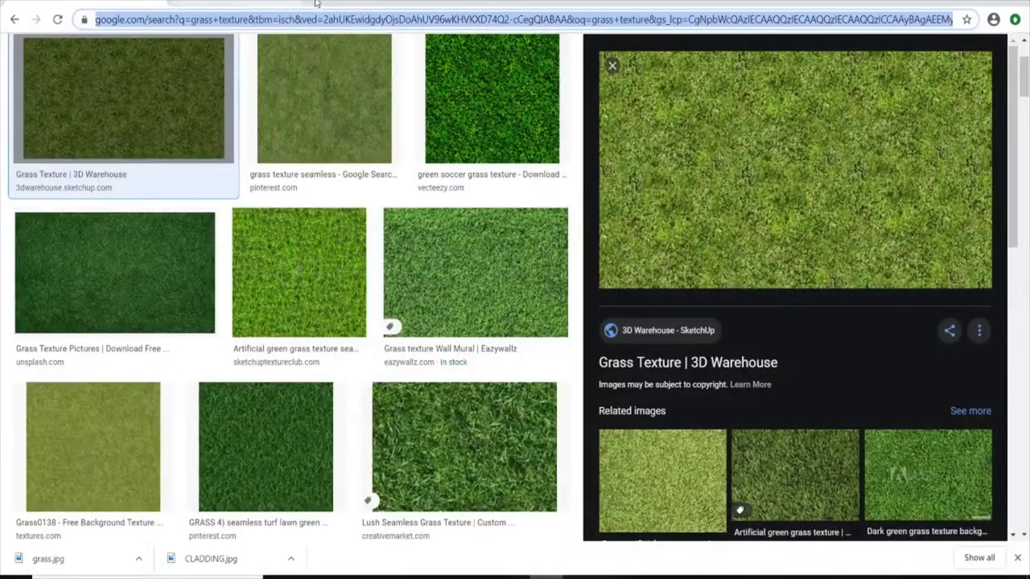
Switch to Chrome and type 'gray plank siding' as a web search.
text(gra)
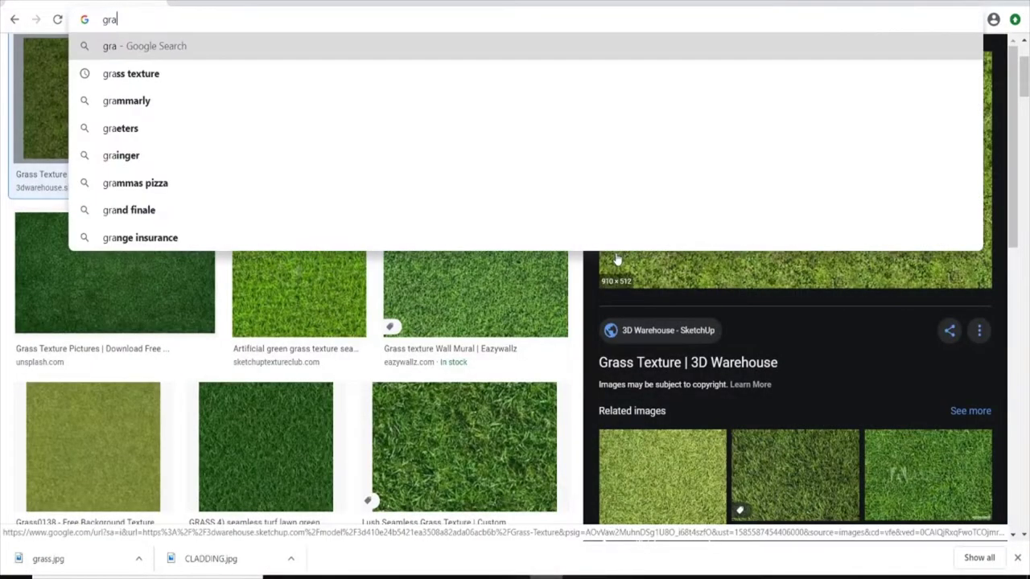
text(y plank siding)
Run the 'gray plank siding' search and browse the image results.
key(Return)
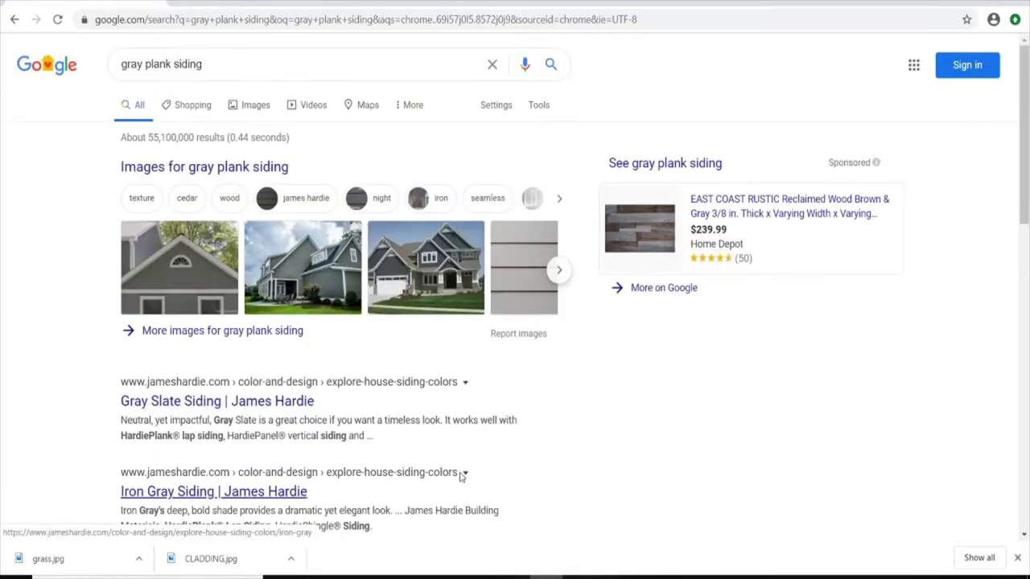
click(249, 241)
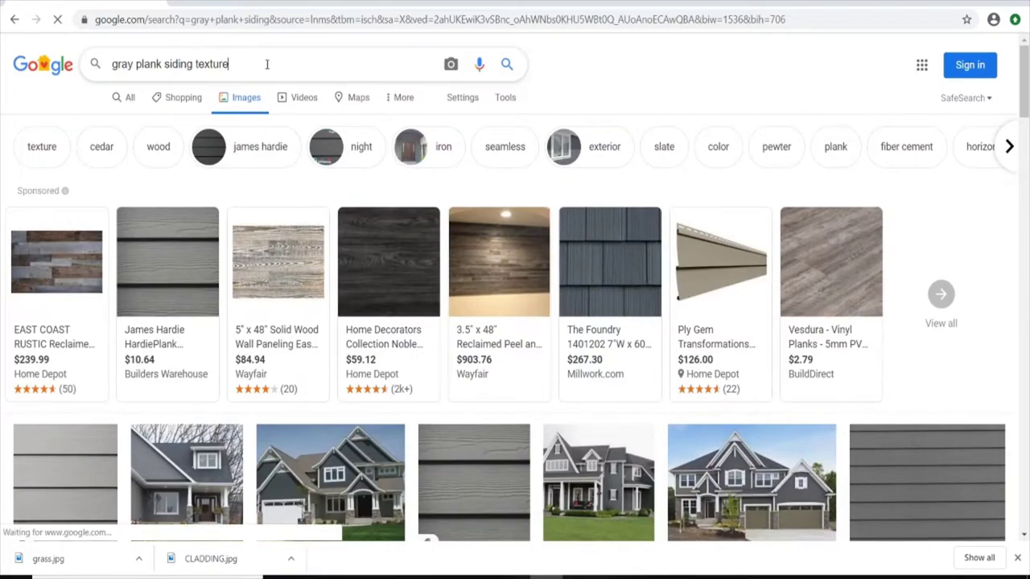
scroll(330, 383, down, 3)
scroll(155, 257, down, 4)
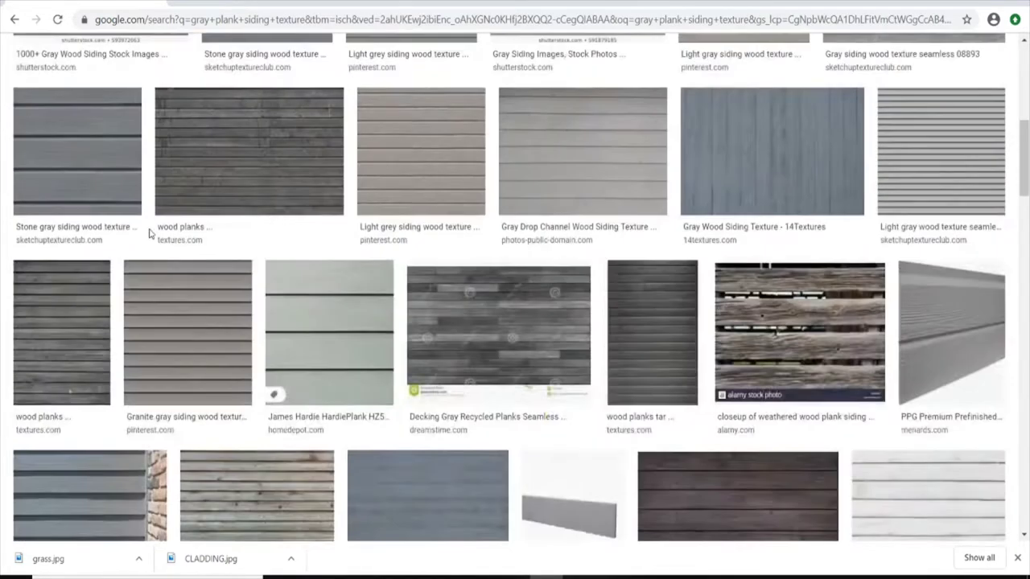
scroll(150, 237, up, 4)
Preview the stone gray siding wood texture and save the image to disk.
click(153, 123)
click(320, 249)
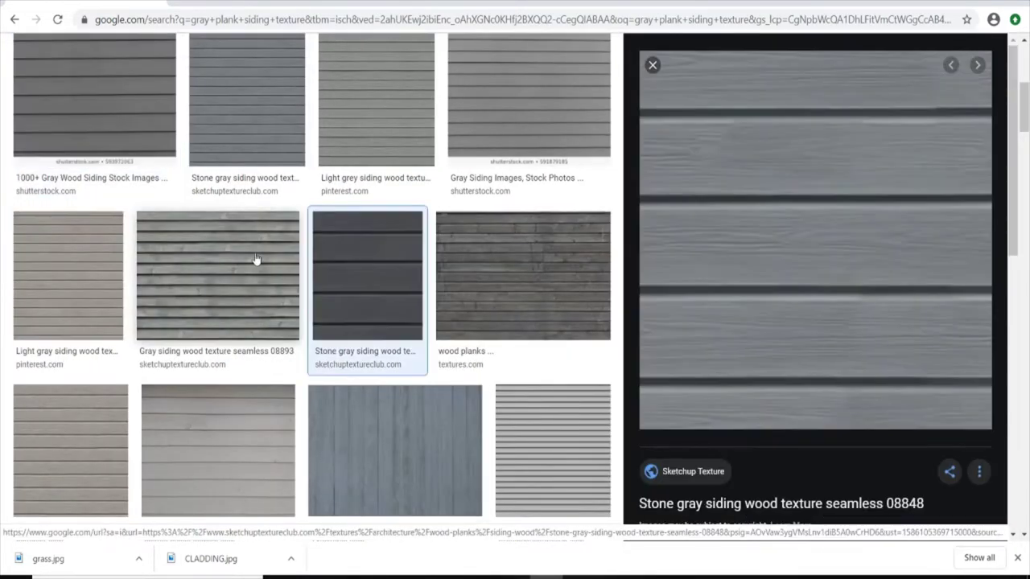
key(Left)
key(Left)
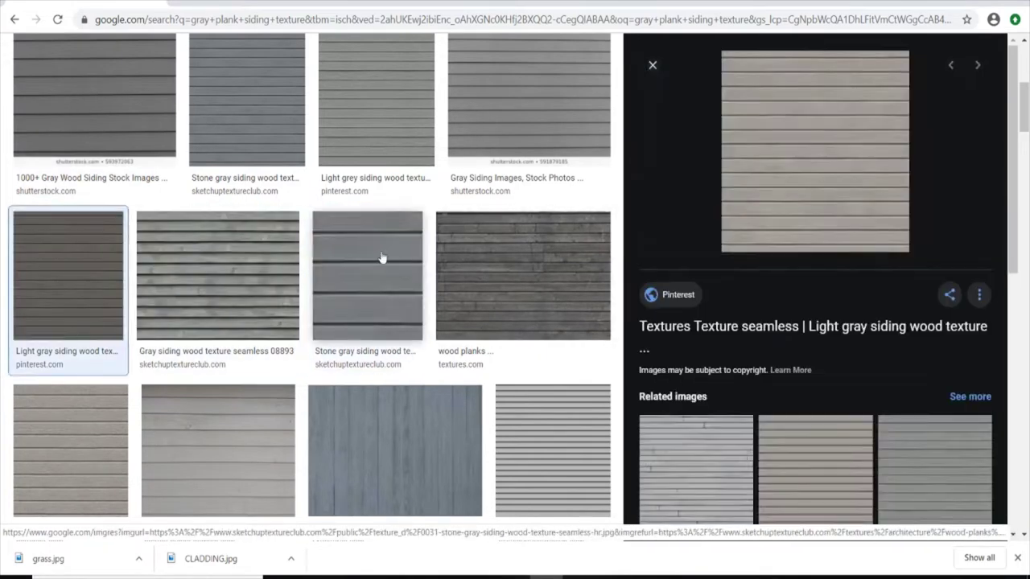
click(385, 245)
right_click(893, 316)
click(934, 350)
key(Return)
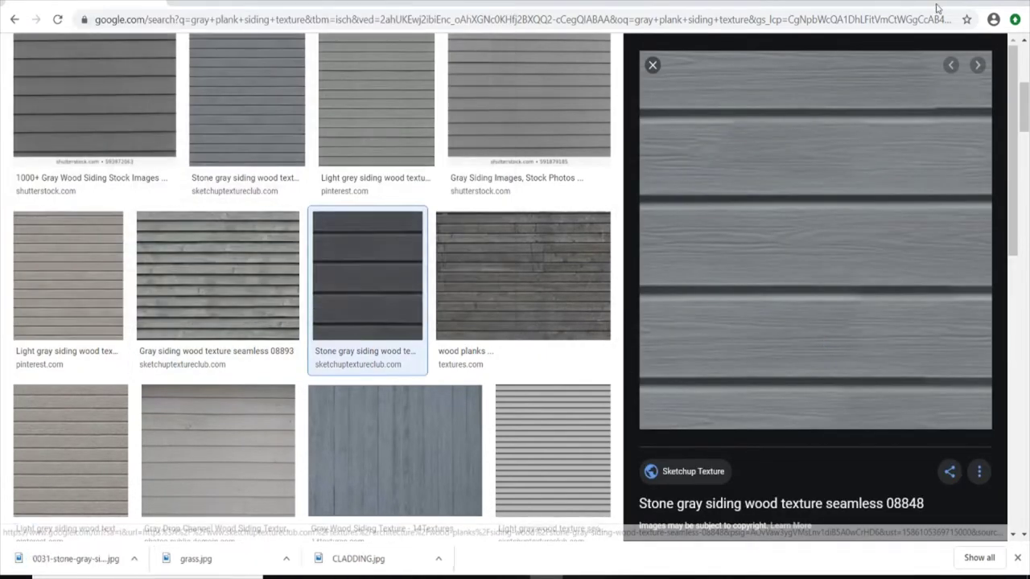
click(612, 515)
Duplicate Default New Material as 'Siding NEW' with the stone gray siding image as its appearance.
click(464, 524)
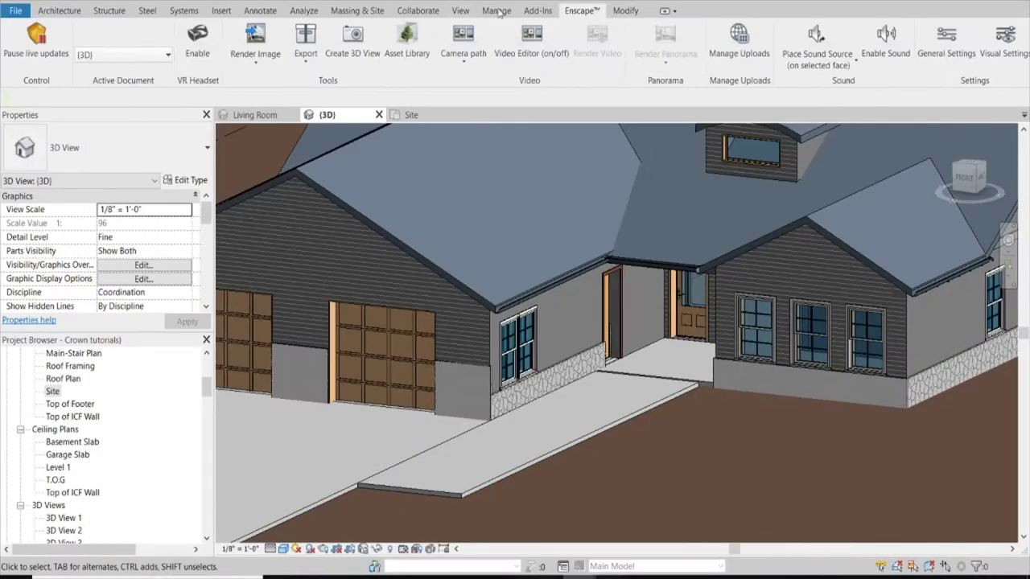
click(496, 10)
click(58, 40)
scroll(247, 280, down, 1)
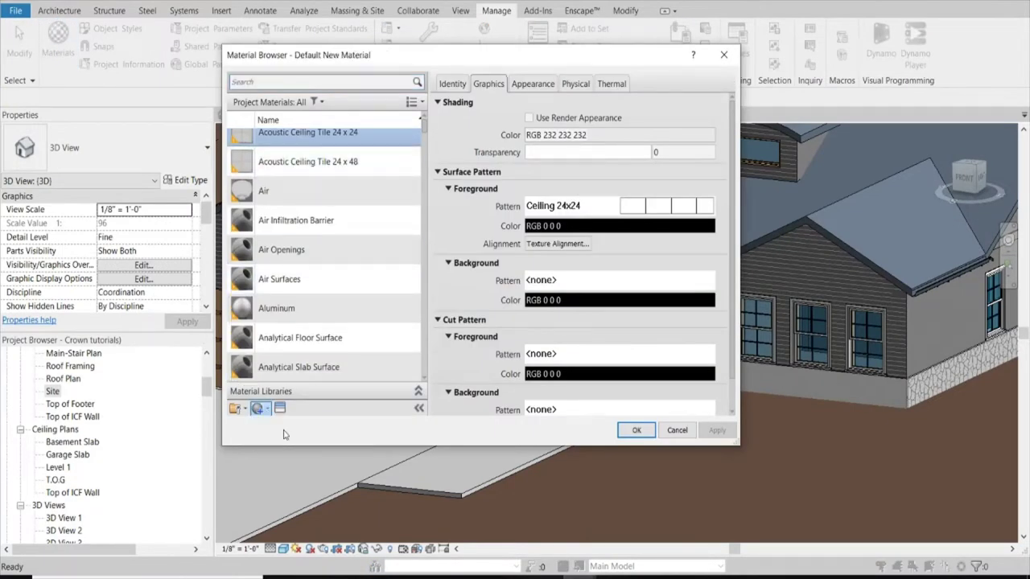
scroll(321, 265, down, 5)
right_click(325, 249)
text(Siding NEW)
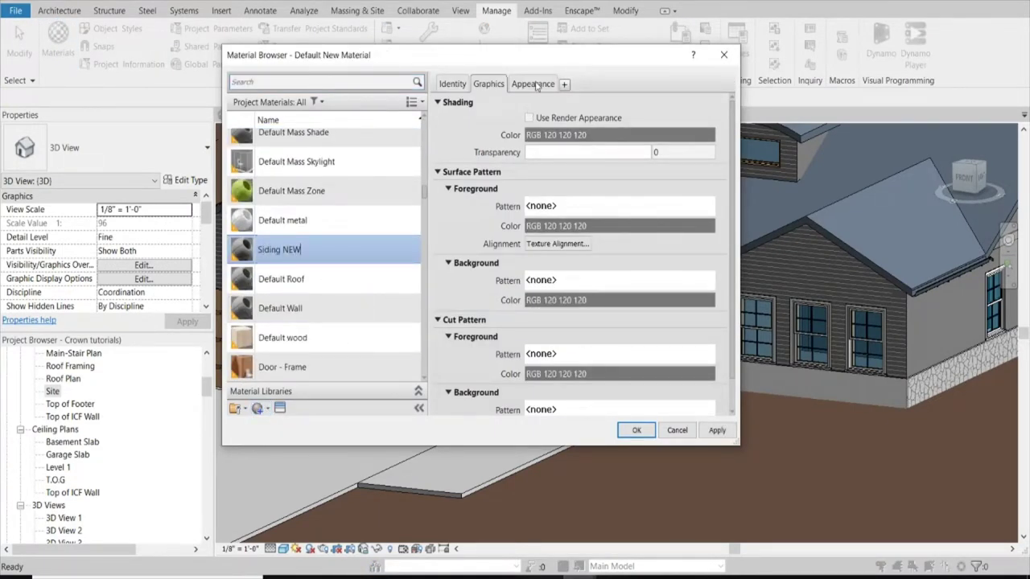
click(536, 84)
click(598, 250)
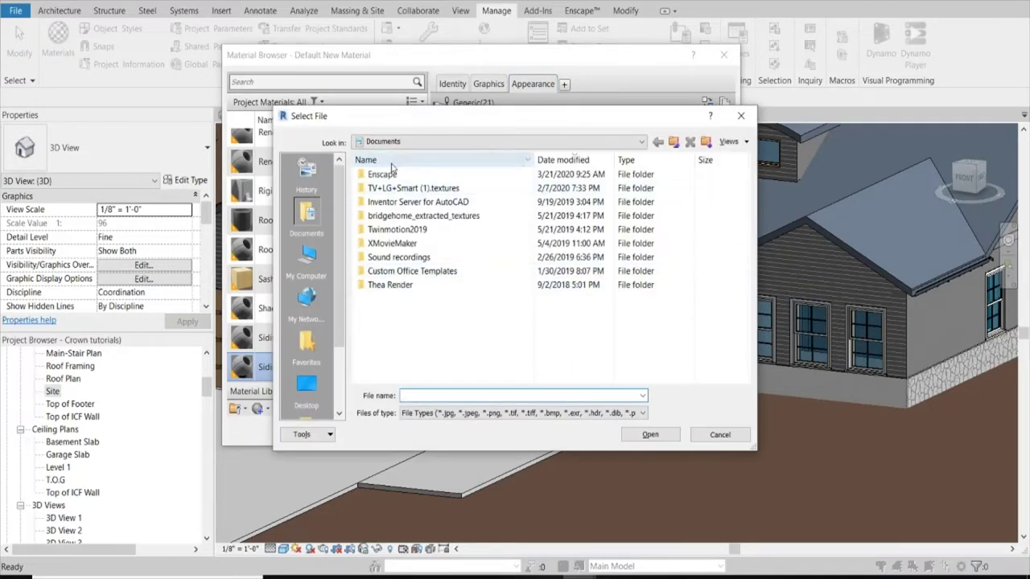
click(652, 434)
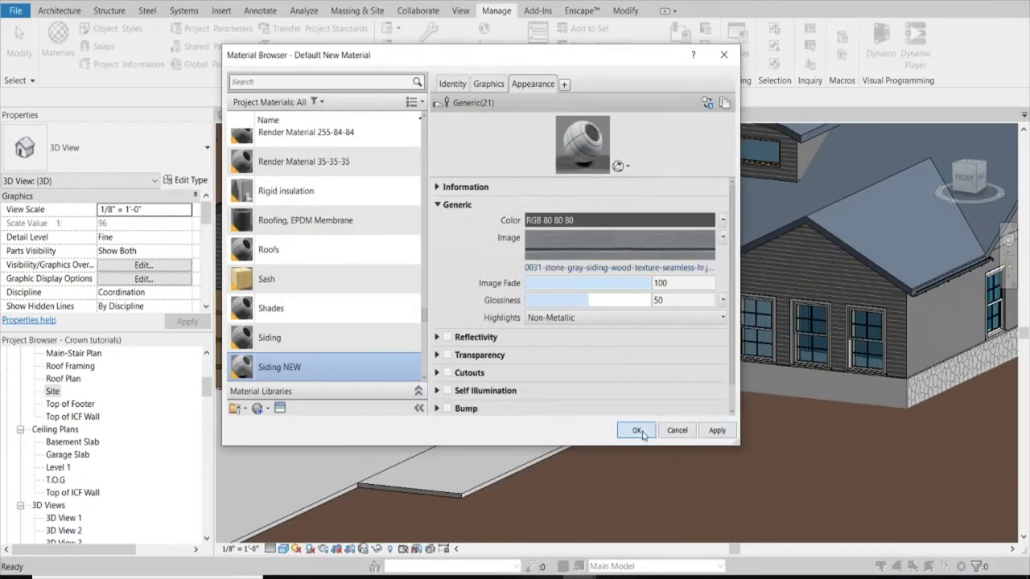
click(637, 431)
Start the Paint tool (PT) and pick Siding NEW as the paint material.
text(pt)
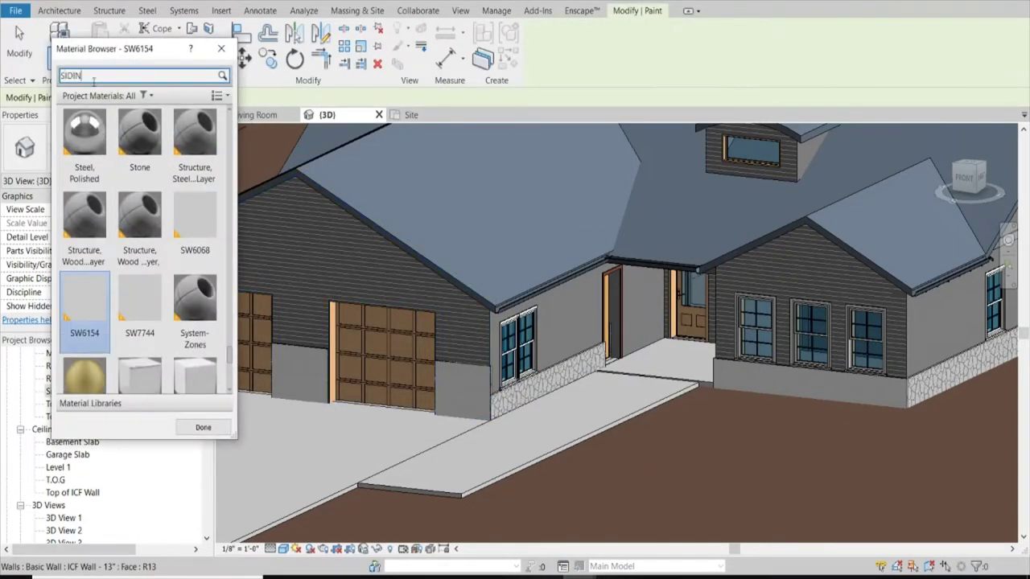
text(G)
click(164, 152)
scroll(483, 268, up, 3)
scroll(500, 357, up, 2)
scroll(500, 358, up, 1)
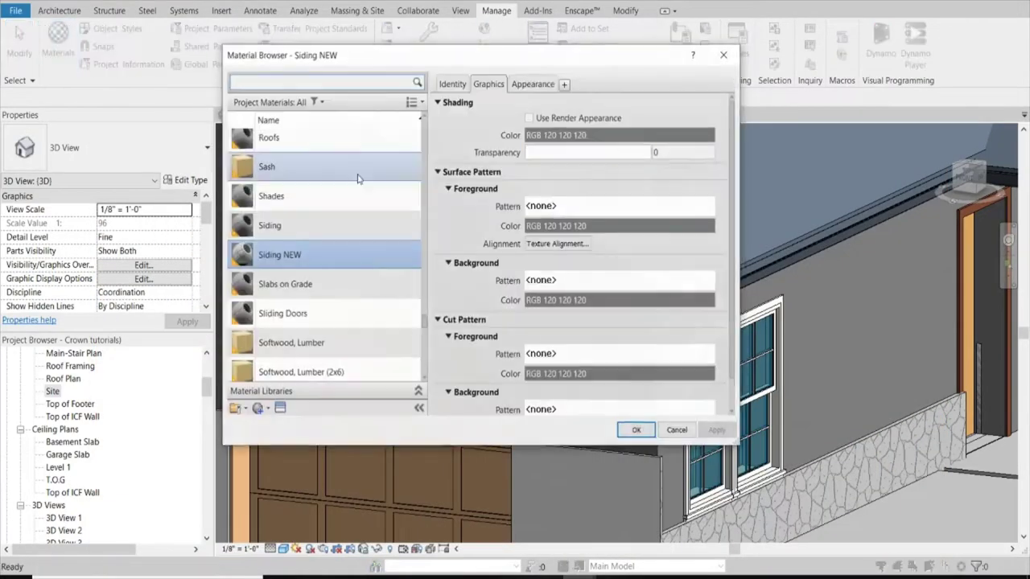
Change the Siding NEW texture's sample size in the Texture Editor.
click(547, 83)
click(601, 245)
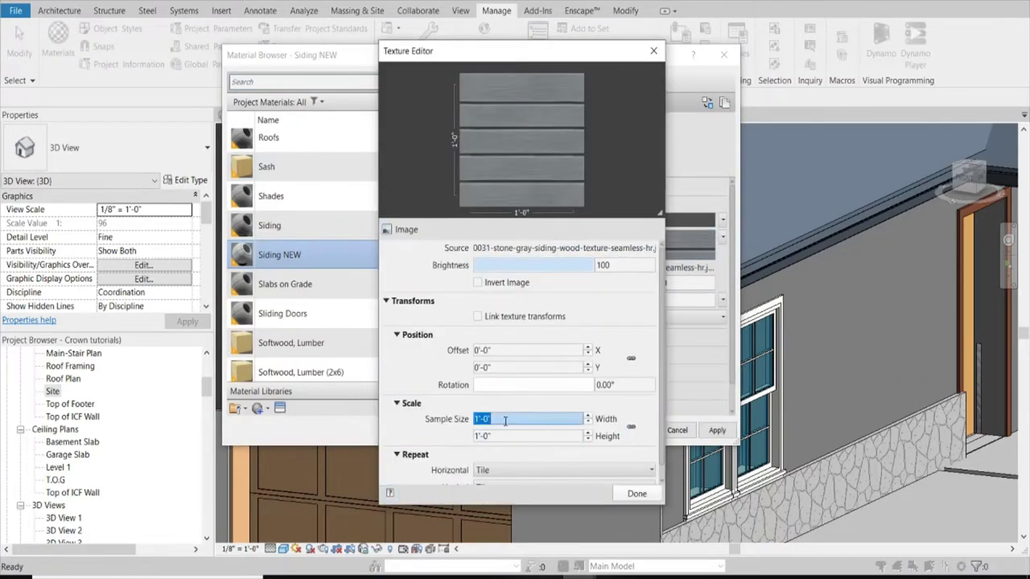
click(636, 494)
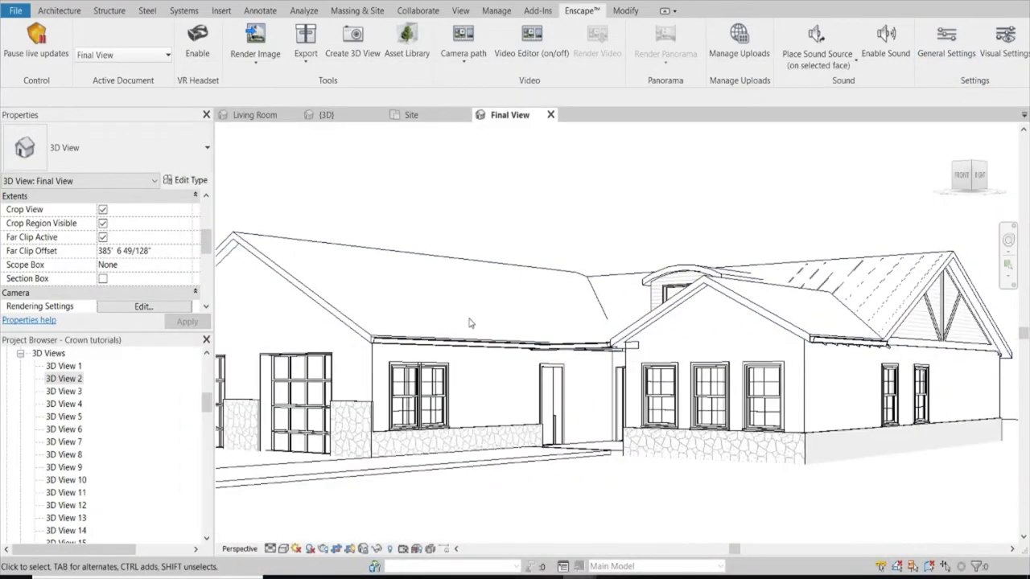
Place a camera from the Site plan to create perspective '3D View 25', then finish painting.
click(411, 115)
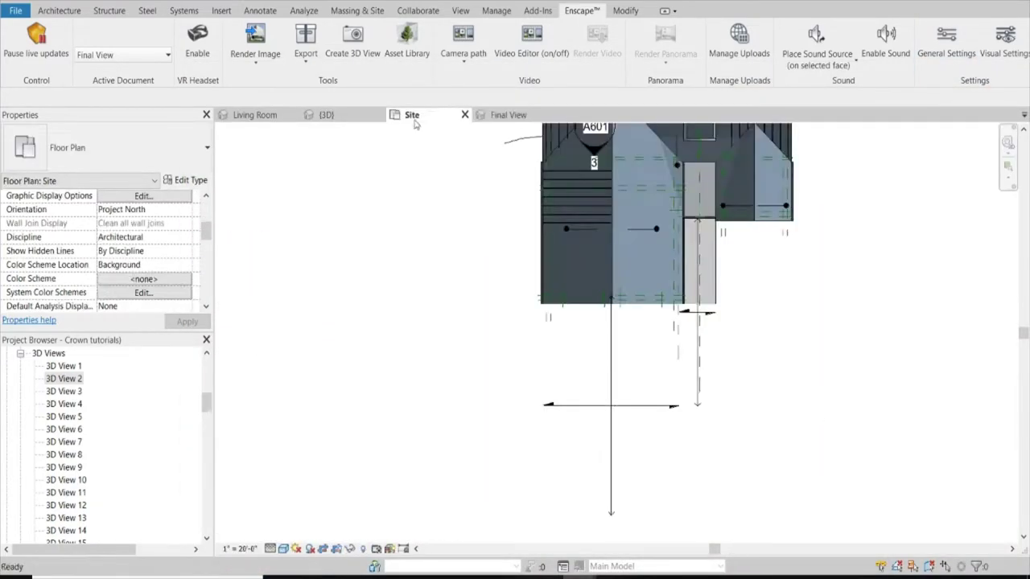
click(326, 114)
click(621, 272)
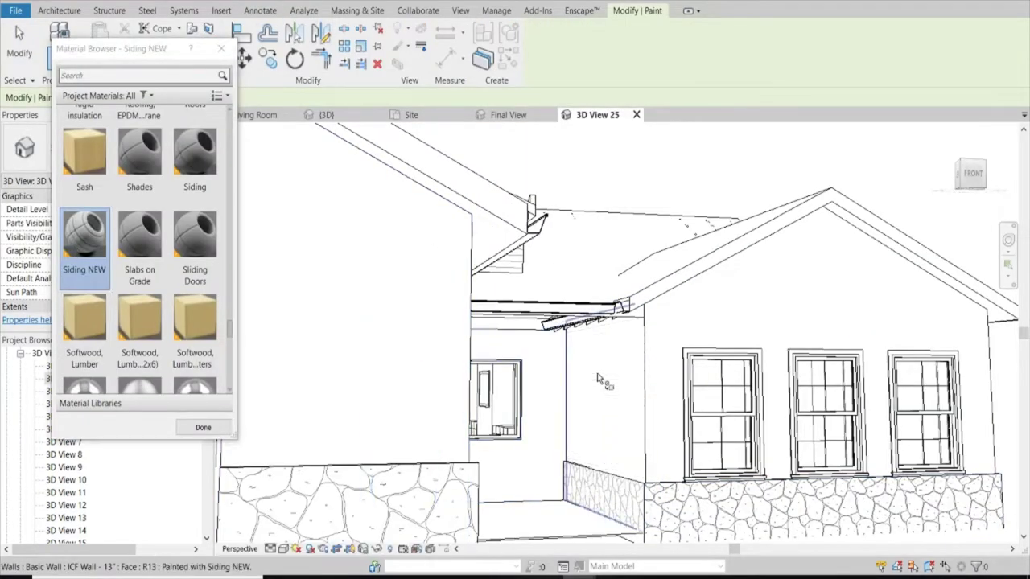
scroll(597, 379, down, 5)
click(204, 427)
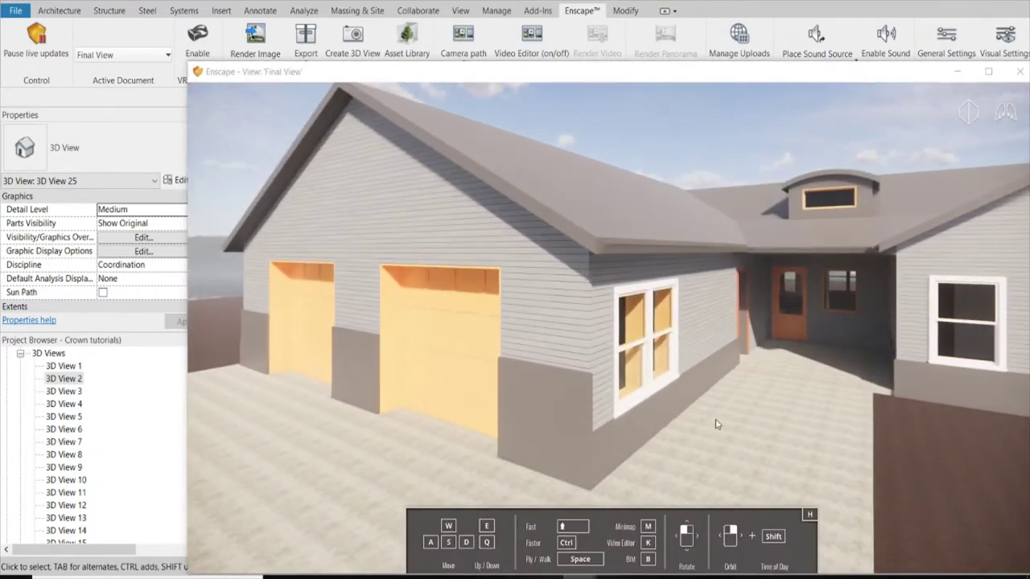
Search Google Images for stone textures and save the Stacked Stone Wall Texture image.
click(545, 527)
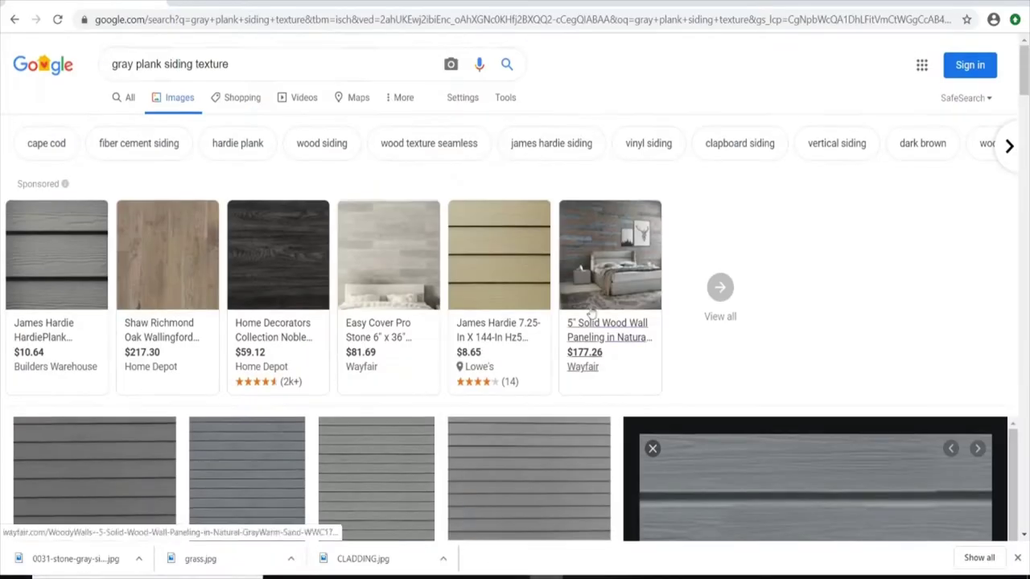
text(tone)
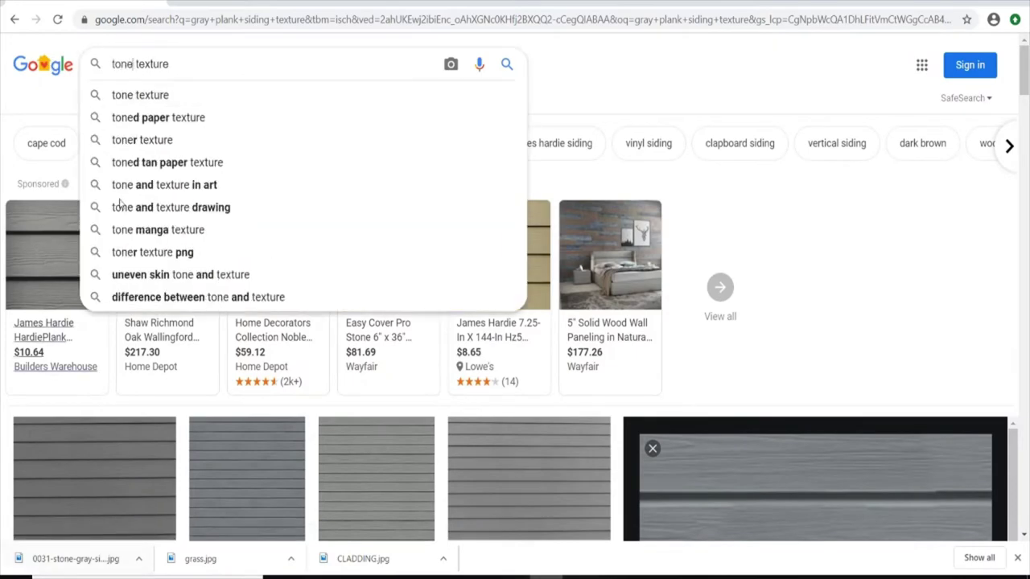
text(s)
key(Return)
scroll(435, 277, down, 3)
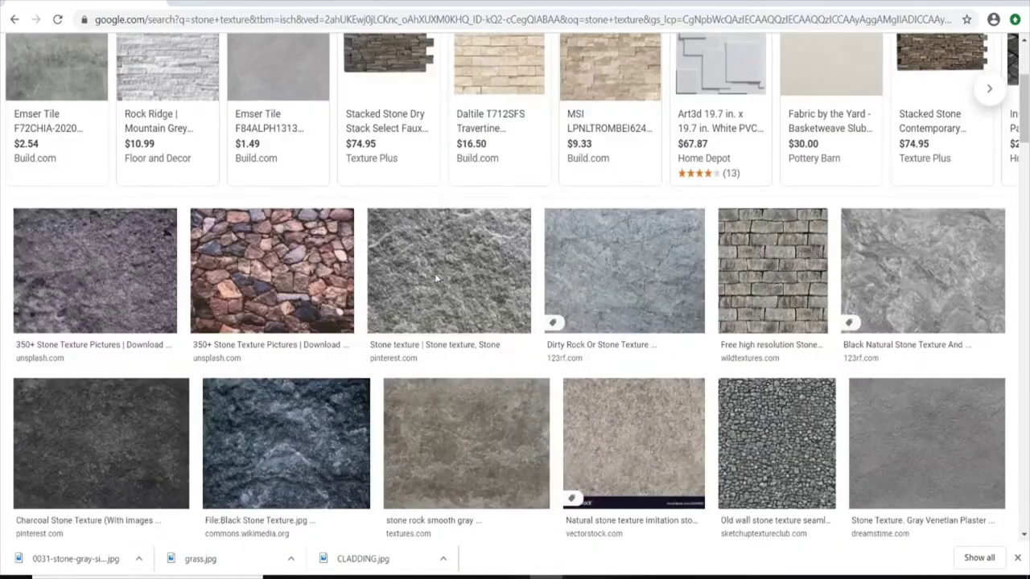
scroll(439, 271, down, 2)
scroll(439, 271, down, 1)
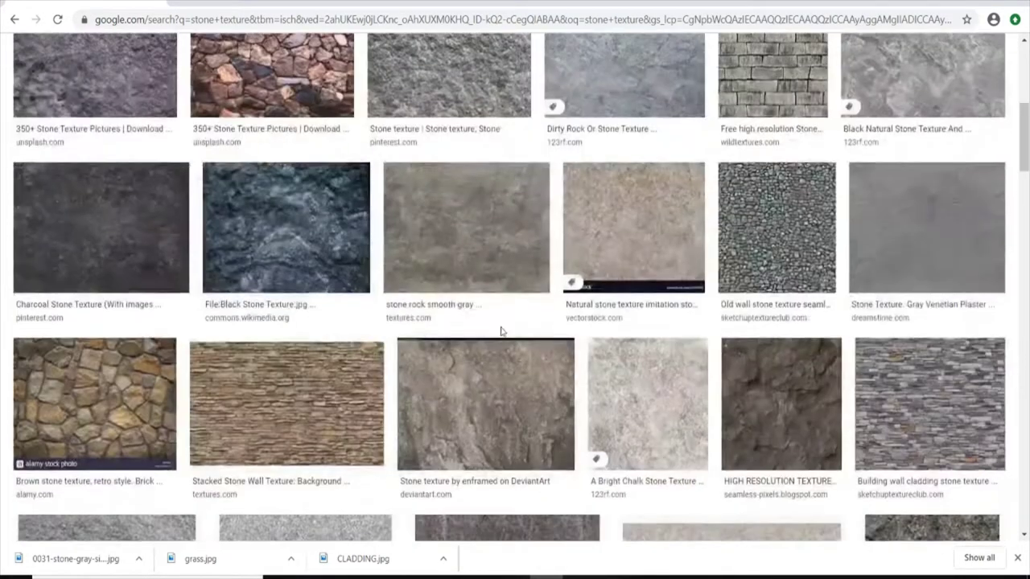
click(332, 437)
right_click(831, 165)
click(884, 296)
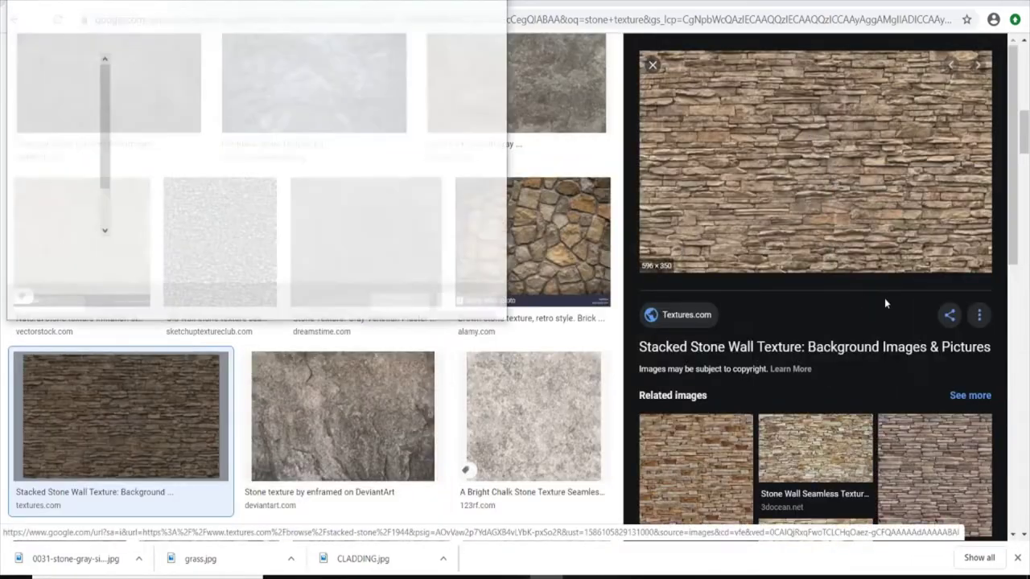
click(399, 305)
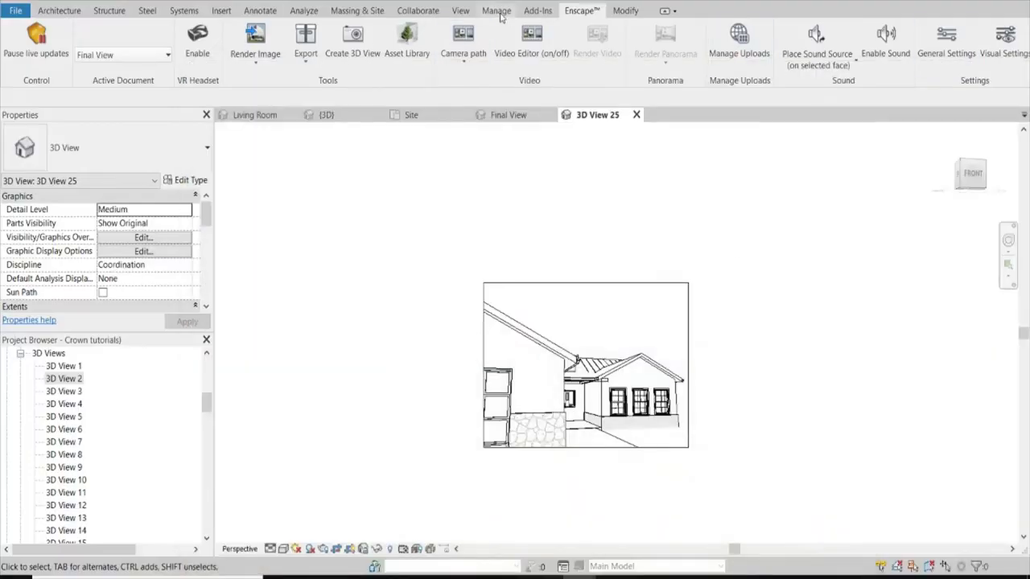
Create material 'StoneNEW' using the downloaded stacked stone image as its appearance.
click(496, 10)
click(58, 41)
click(268, 426)
right_click(303, 250)
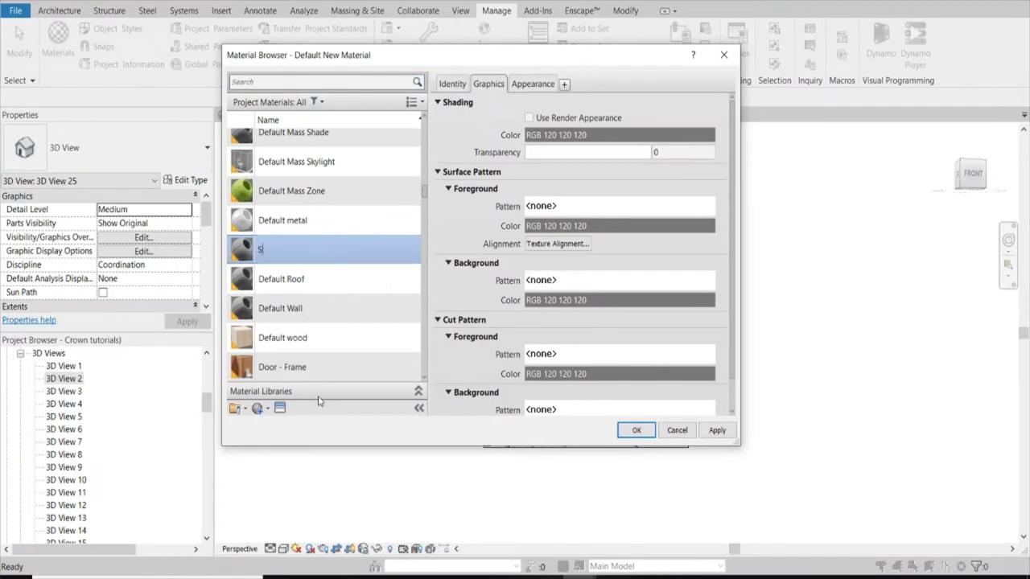
click(538, 85)
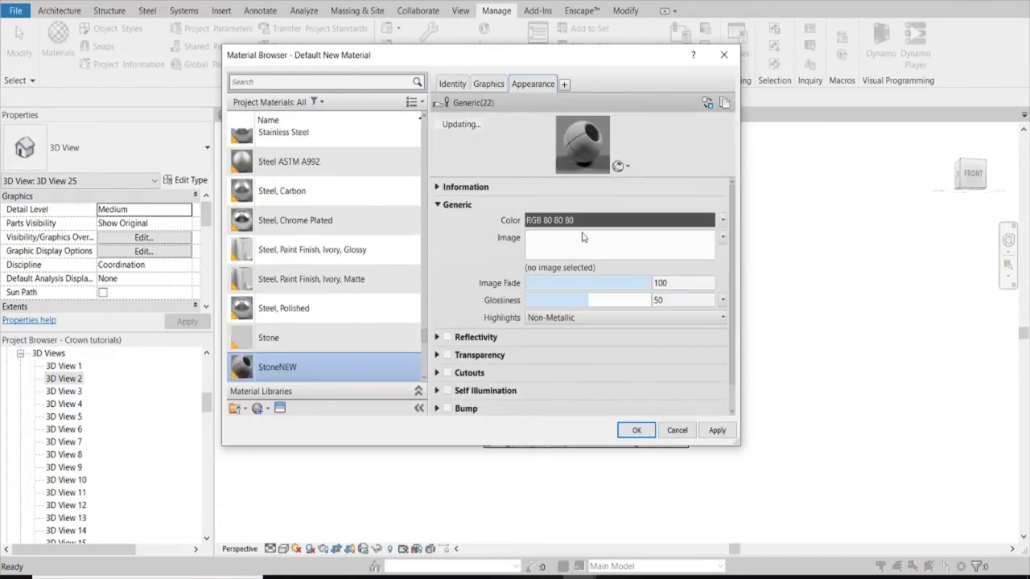
click(574, 245)
double_click(385, 202)
click(633, 428)
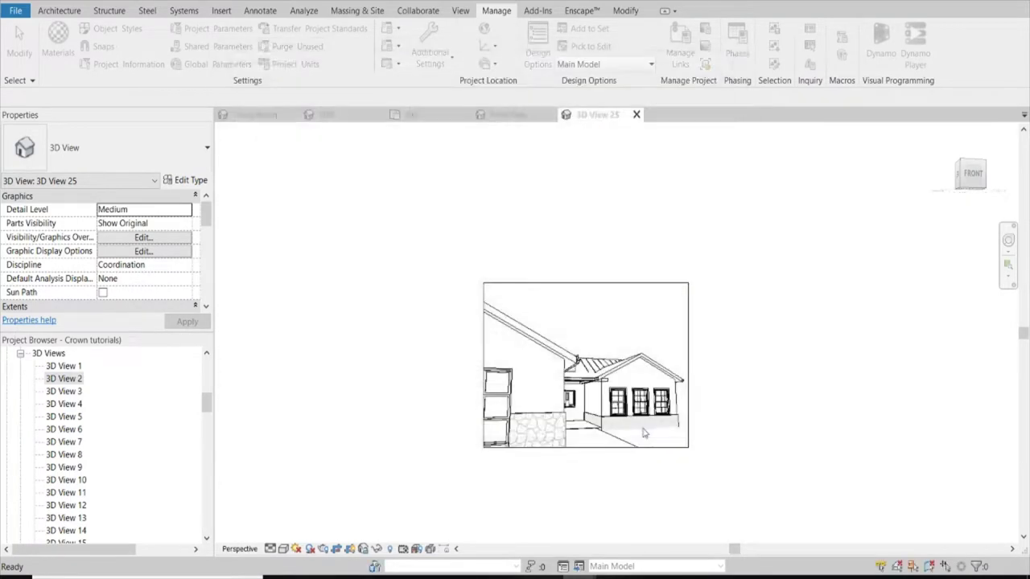
Start the Paint tool (PT) and search the materials for stone.
key(p)
key(t)
scroll(161, 152, up, 2)
text(STON)
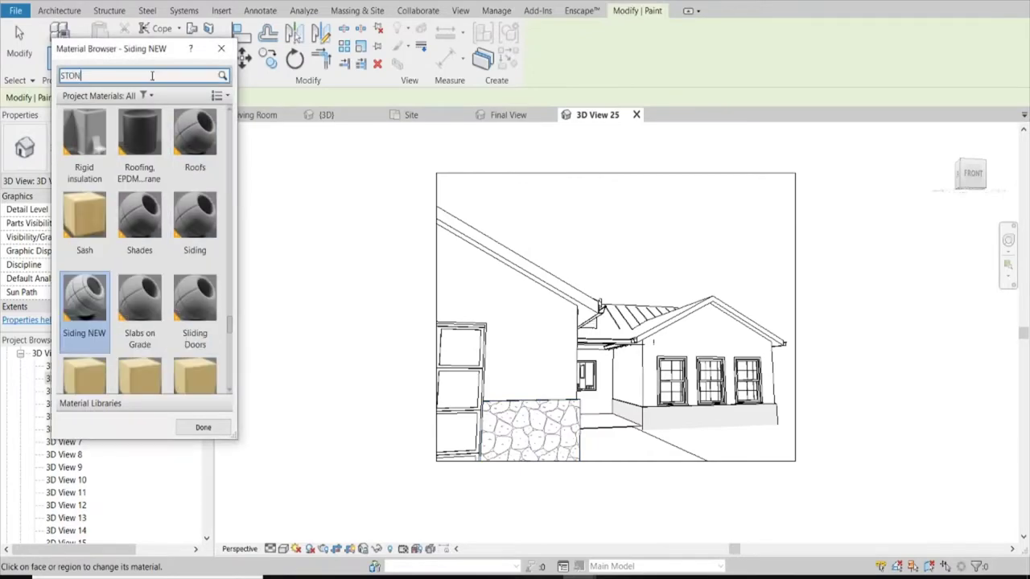
text(E)
click(165, 153)
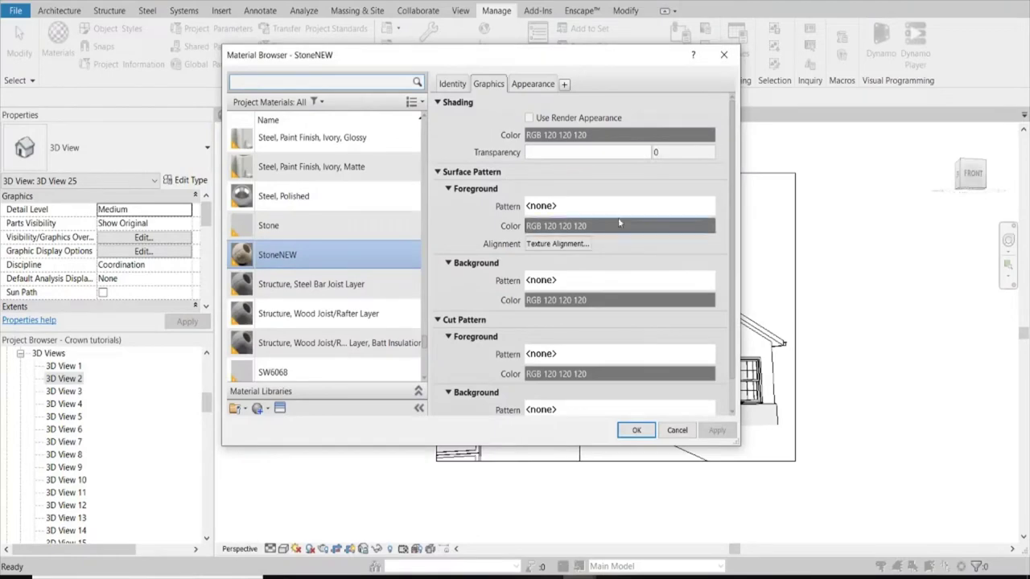
Set the StoneNEW texture sample width to 3'-0", apply it, and check the stone wall in Enscape.
click(541, 84)
click(690, 243)
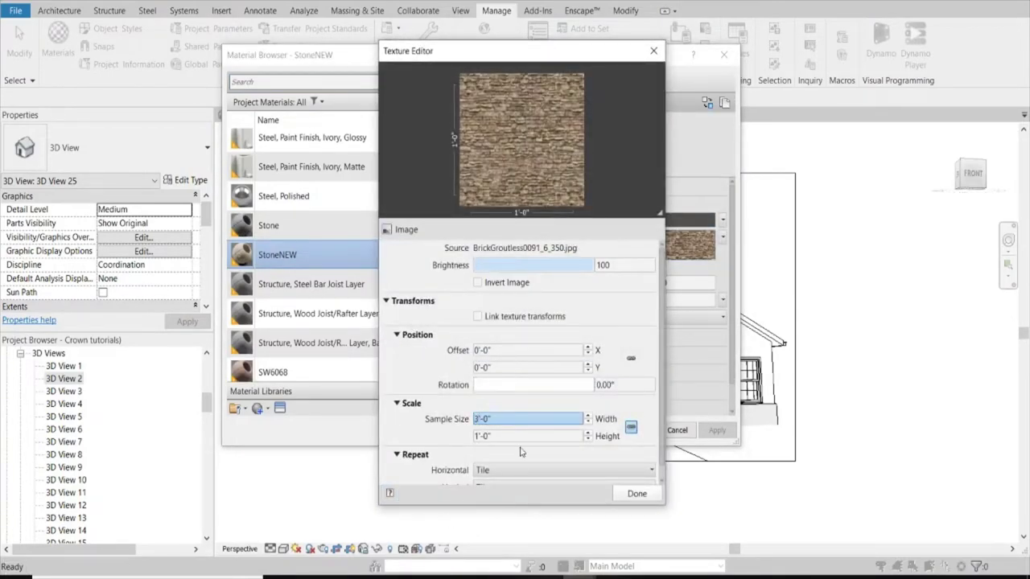
click(636, 493)
click(718, 431)
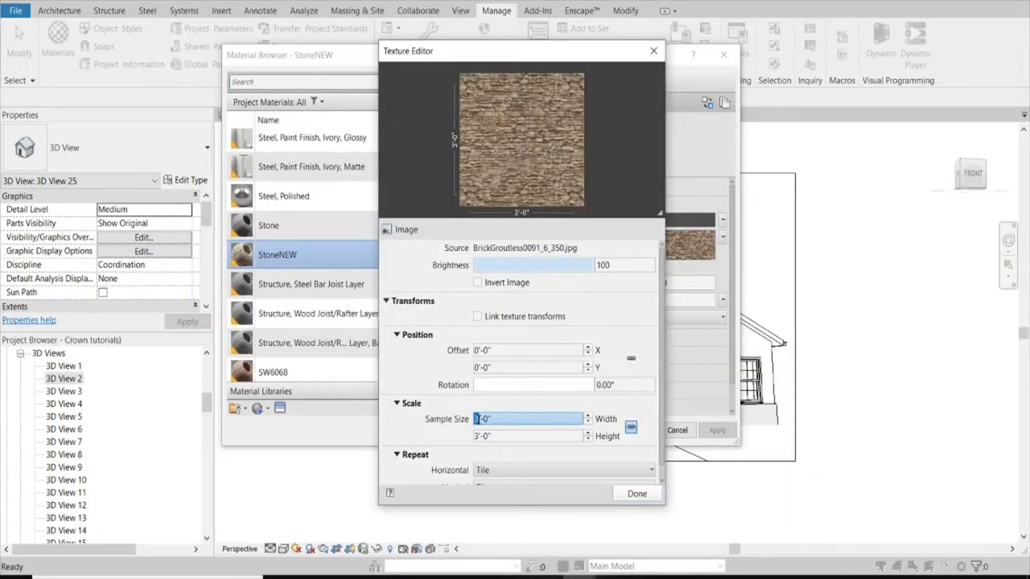
key(Return)
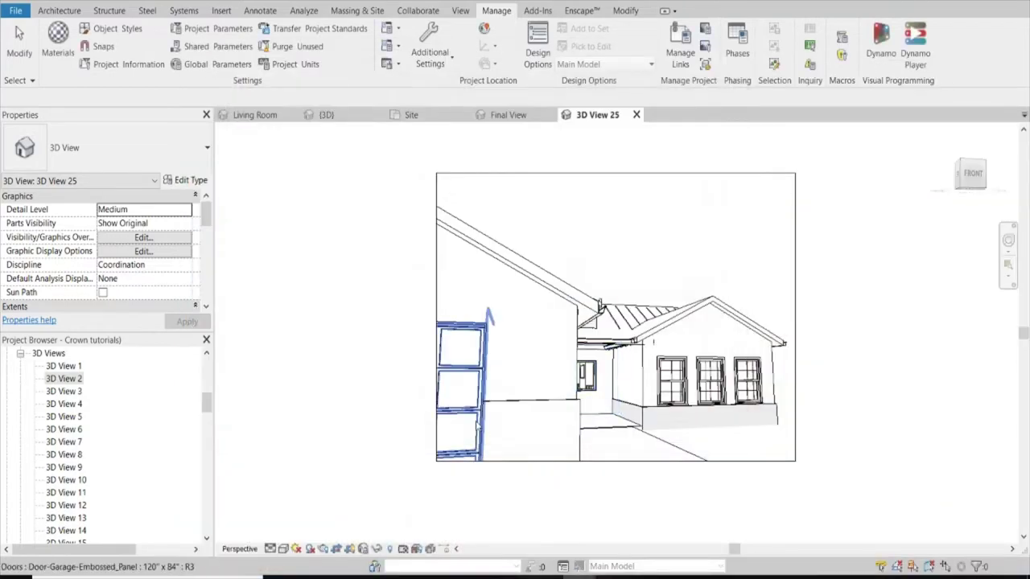
mouse_move(547, 403)
shift+middle_down()
mouse_move(477, 424)
mouse_move(528, 406)
shift+middle_up()
Start the Paint tool and bring the stone veneer faces beside the garage doors into view.
key(p)
key(t)
scroll(563, 354, up, 3)
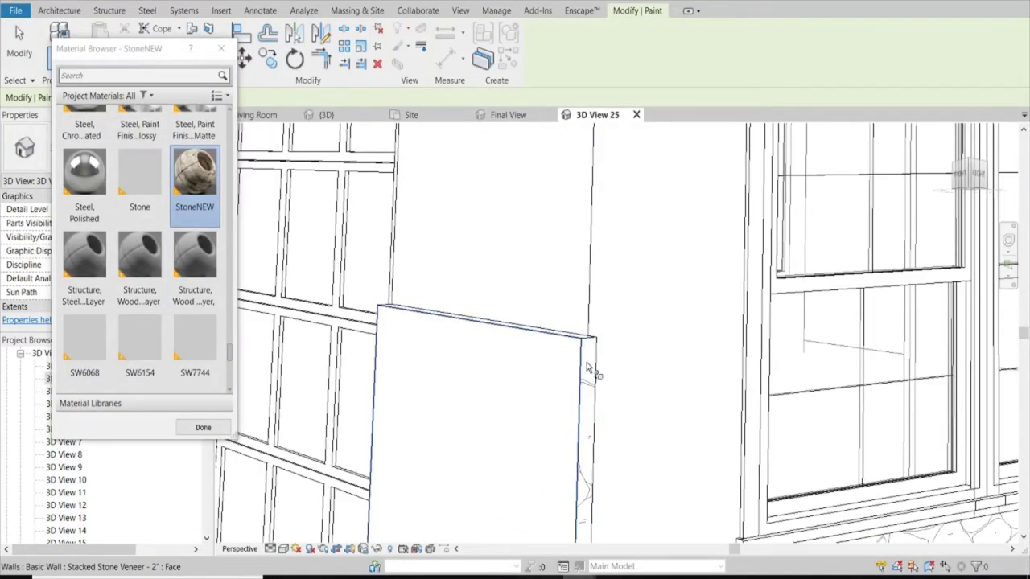
scroll(571, 330, up, 3)
shift+middle_drag(597, 338, 606, 377)
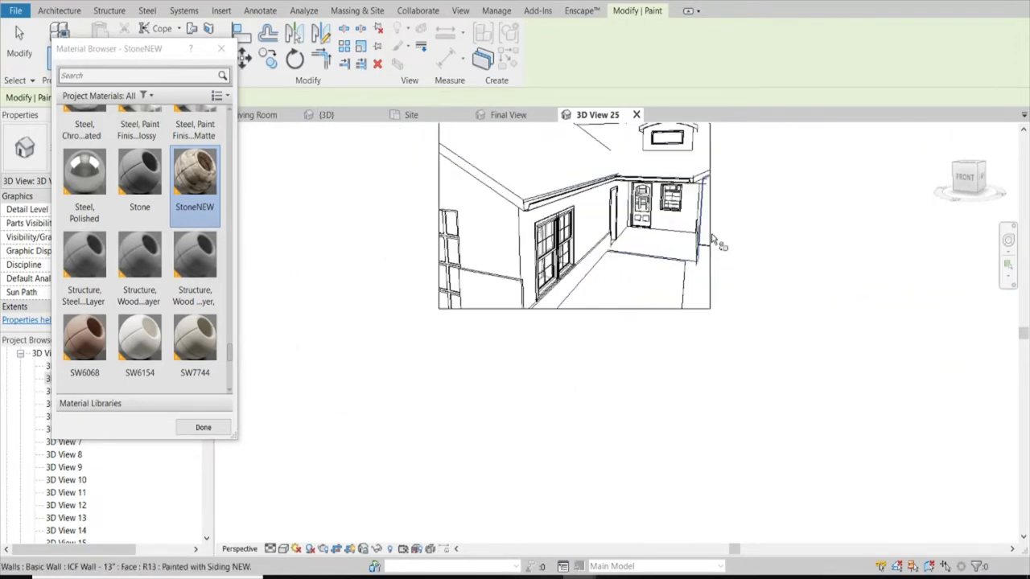
scroll(728, 268, down, 5)
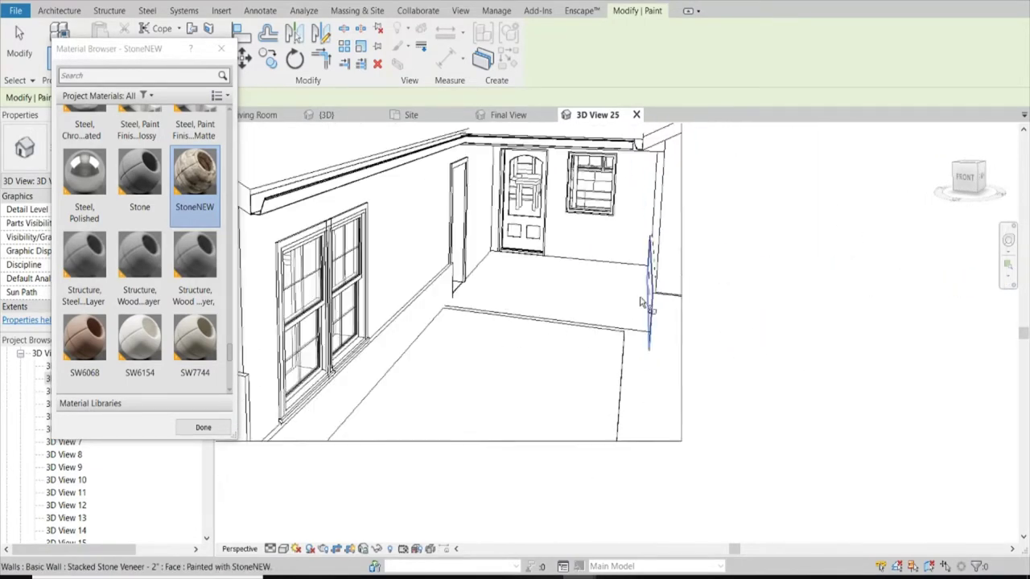
shift+middle_drag(728, 268, 597, 265)
scroll(597, 265, up, 5)
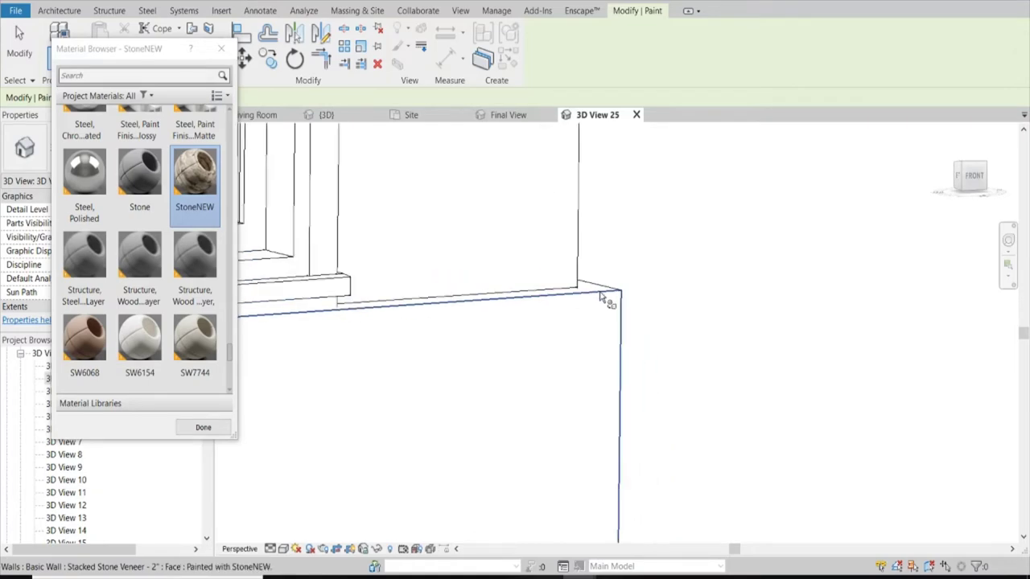
scroll(600, 297, down, 5)
middle_drag(599, 297, 651, 320)
scroll(376, 312, up, 5)
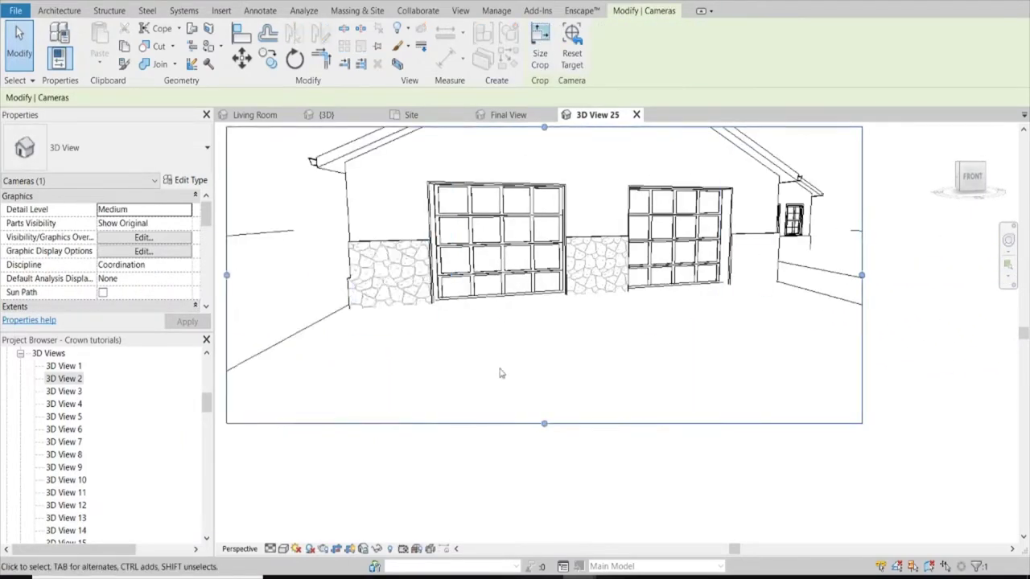
Paint the remaining stone veneer faces with StoneNEW, checking the wall and windows from new angles.
scroll(618, 336, up, 5)
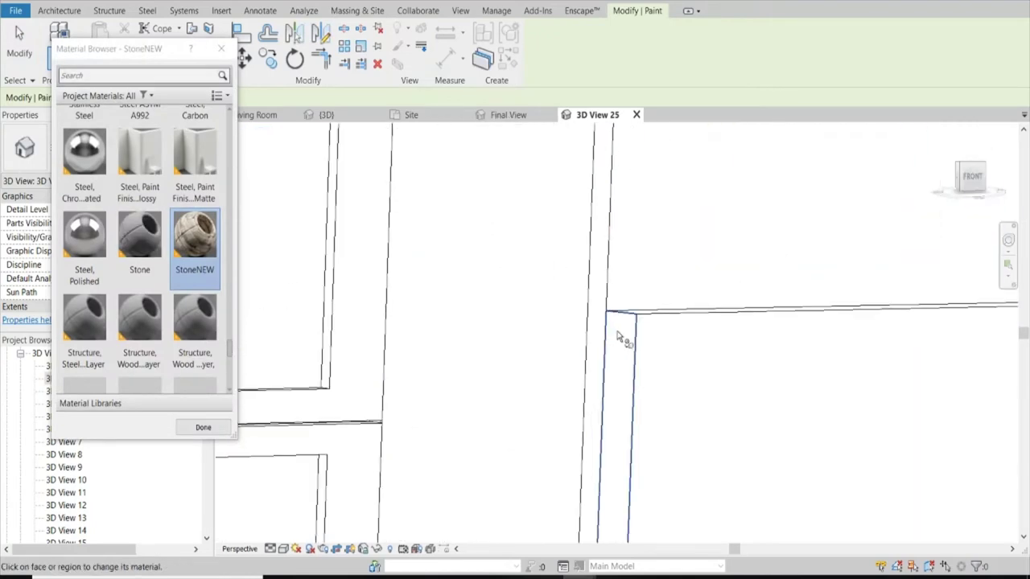
scroll(660, 313, down, 5)
scroll(536, 378, up, 5)
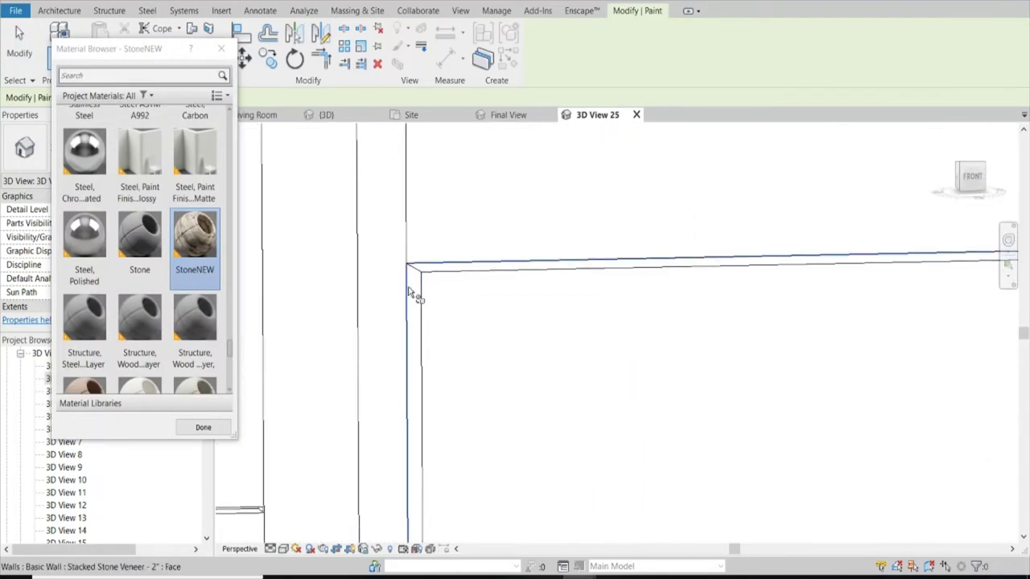
scroll(433, 285, down, 3)
scroll(552, 292, down, 3)
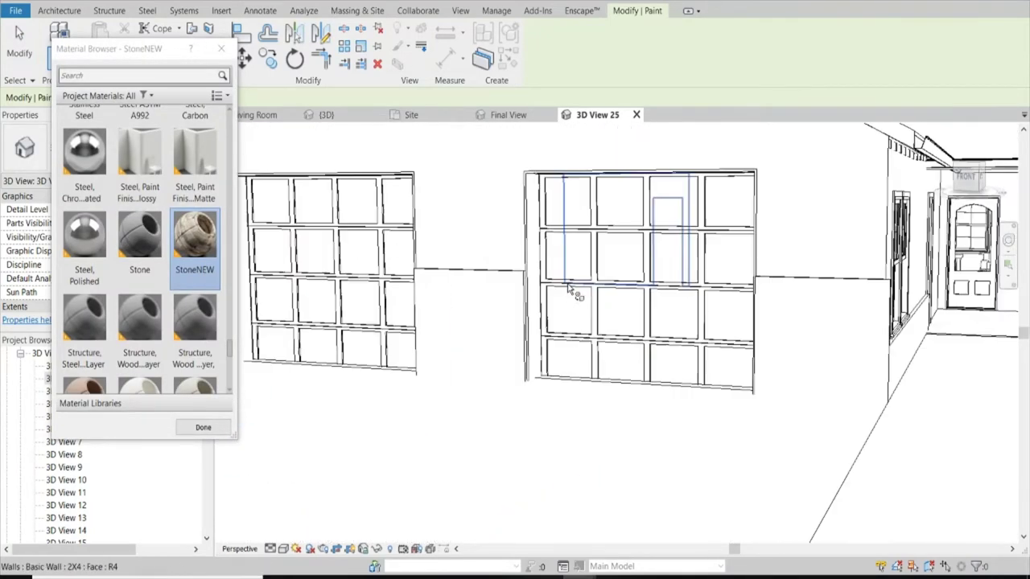
scroll(424, 348, up, 3)
scroll(424, 349, up, 2)
shift+middle_drag(460, 478, 779, 486)
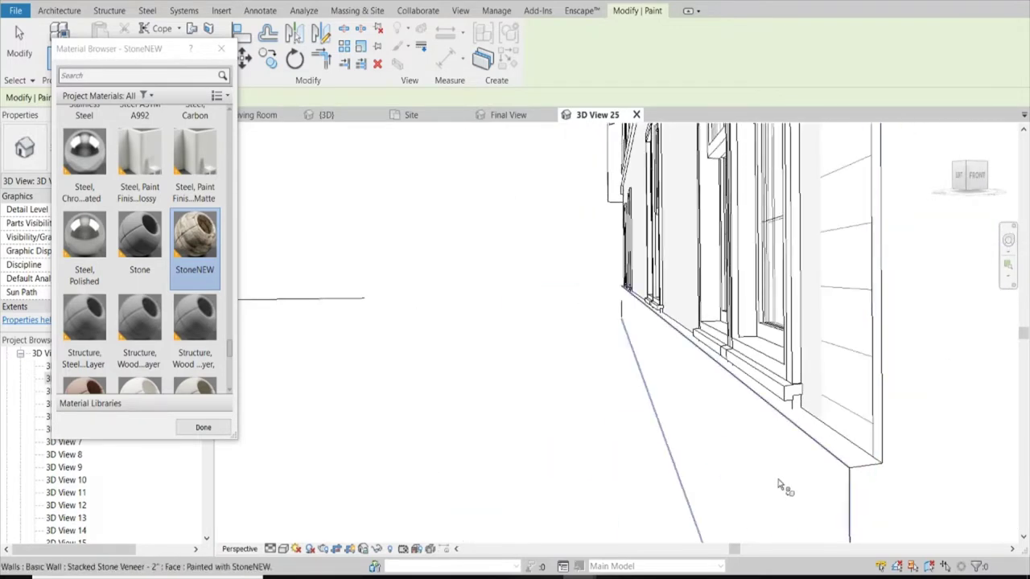
mouse_move(877, 394)
shift+middle_down()
mouse_move(877, 465)
mouse_move(881, 442)
mouse_move(690, 344)
shift+middle_up()
scroll(689, 344, up, 2)
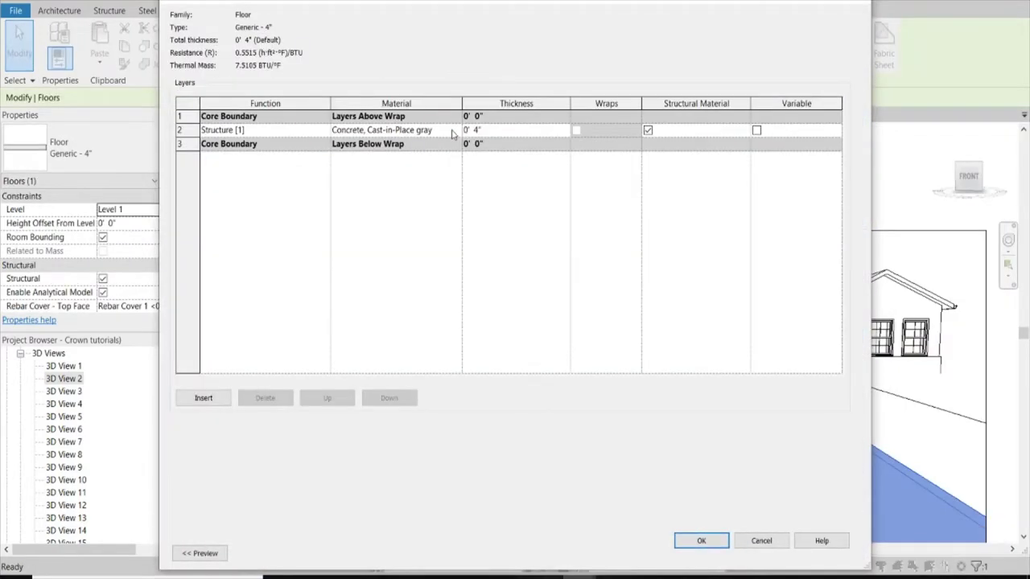
Open the floor structure layer's material choices and search for 'Asphalt'.
click(457, 132)
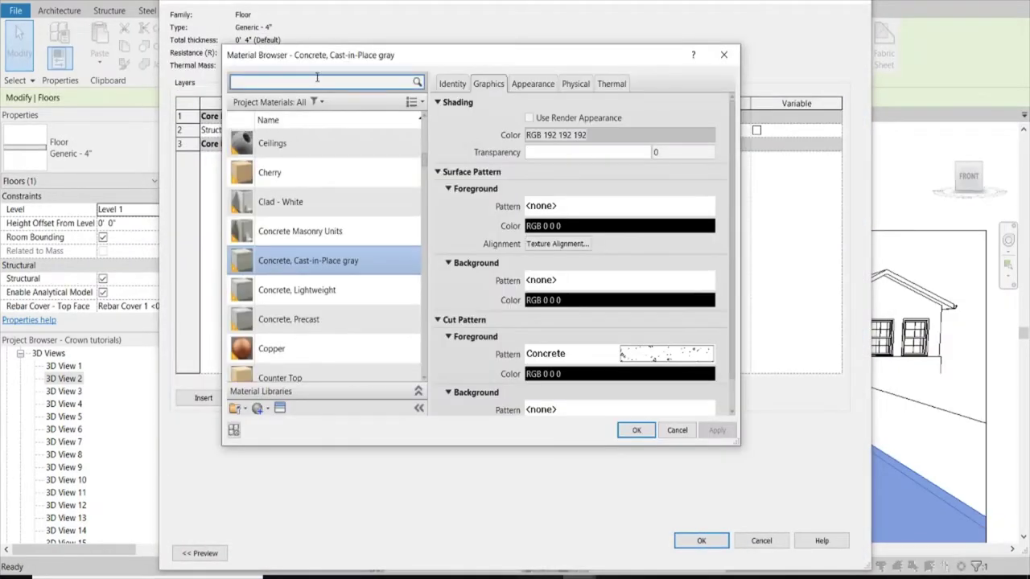
text(Asp)
key(BackSpace)
key(BackSpace)
text(pha)
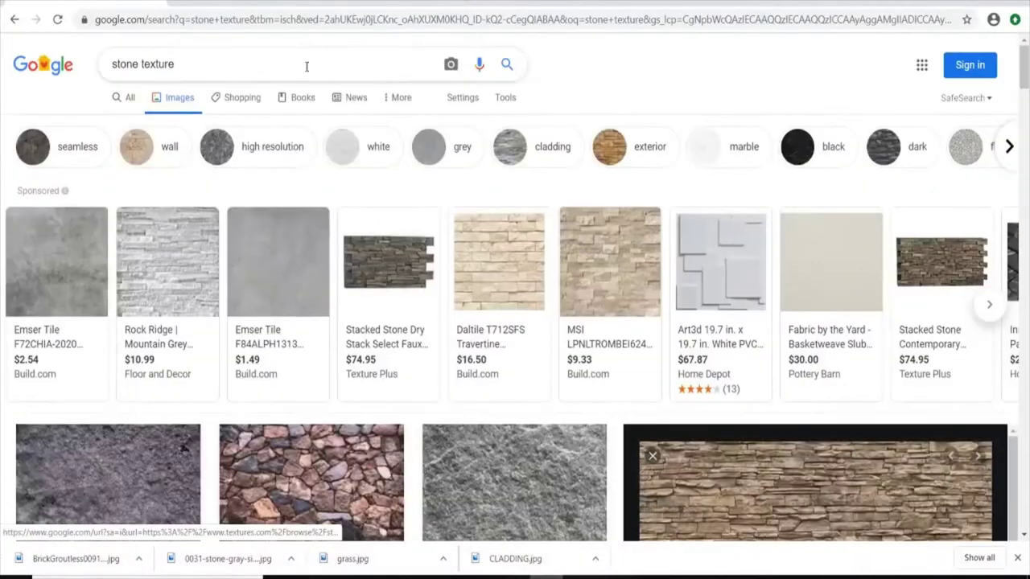
drag(138, 64, 77, 74)
Search Google Images for asphalt textures and preview a cracked asphalt result.
text(as texture)
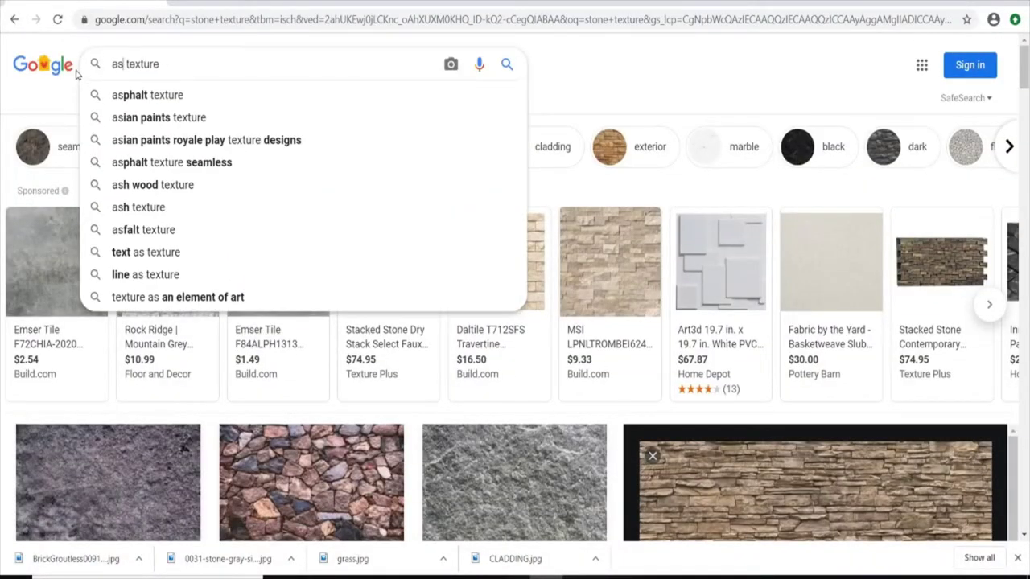
text(halt)
key(Return)
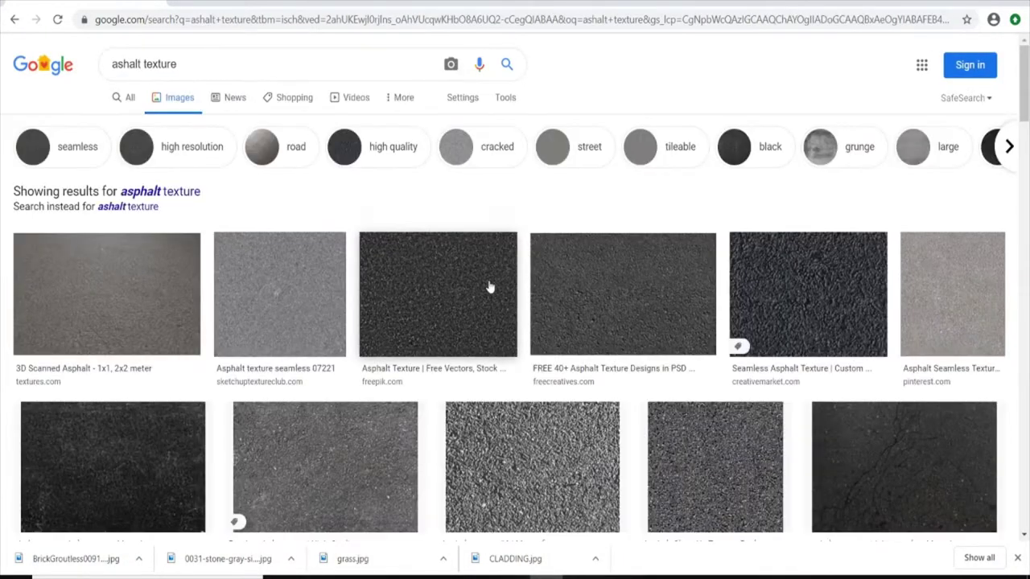
scroll(489, 288, down, 2)
scroll(467, 271, down, 1)
click(888, 262)
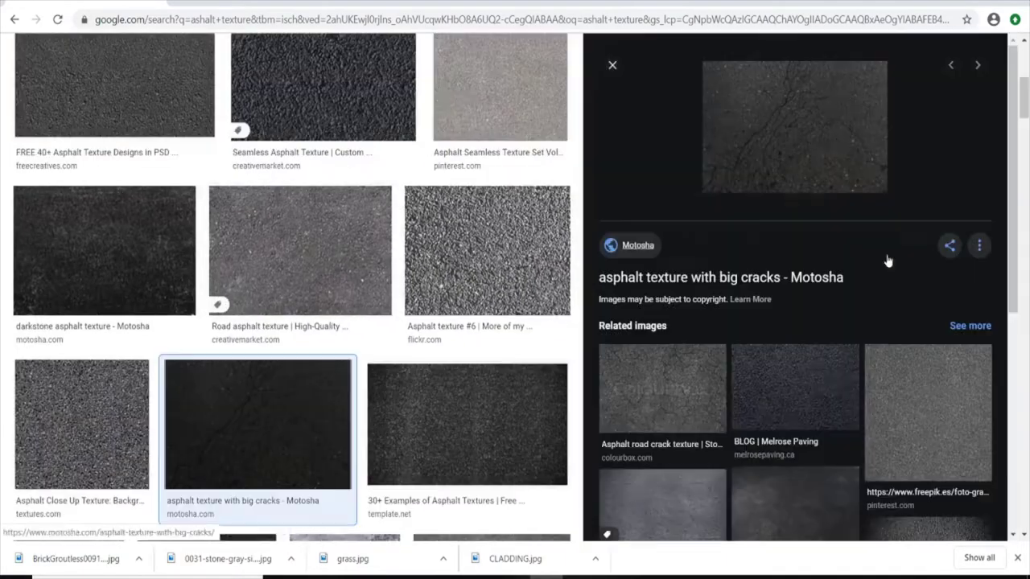
scroll(563, 201, up, 2)
Save the Asphalt texture #6 image to the Desktop and return to Revit's Manage tools.
click(480, 104)
click(611, 66)
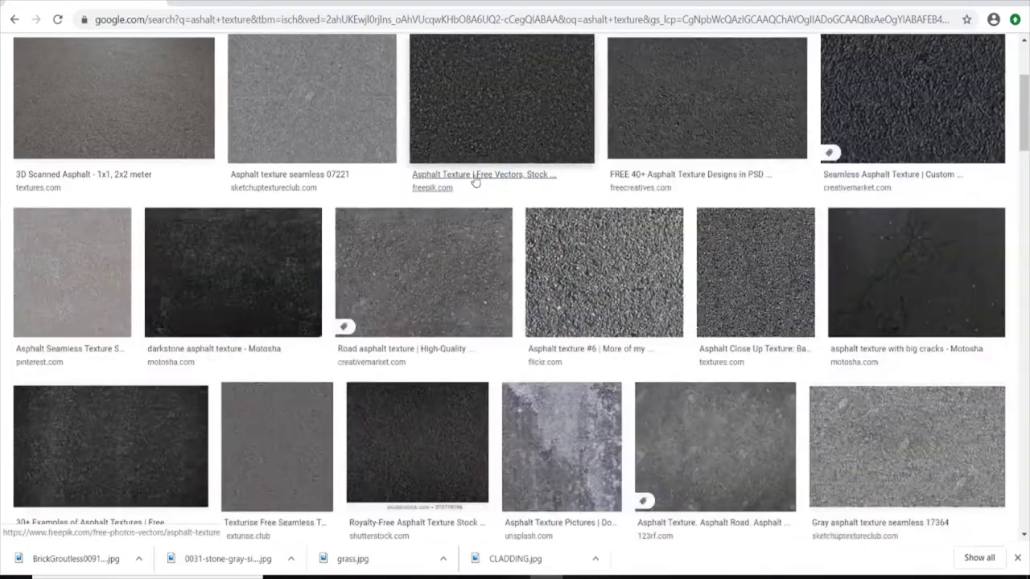
click(609, 271)
right_click(801, 143)
click(839, 281)
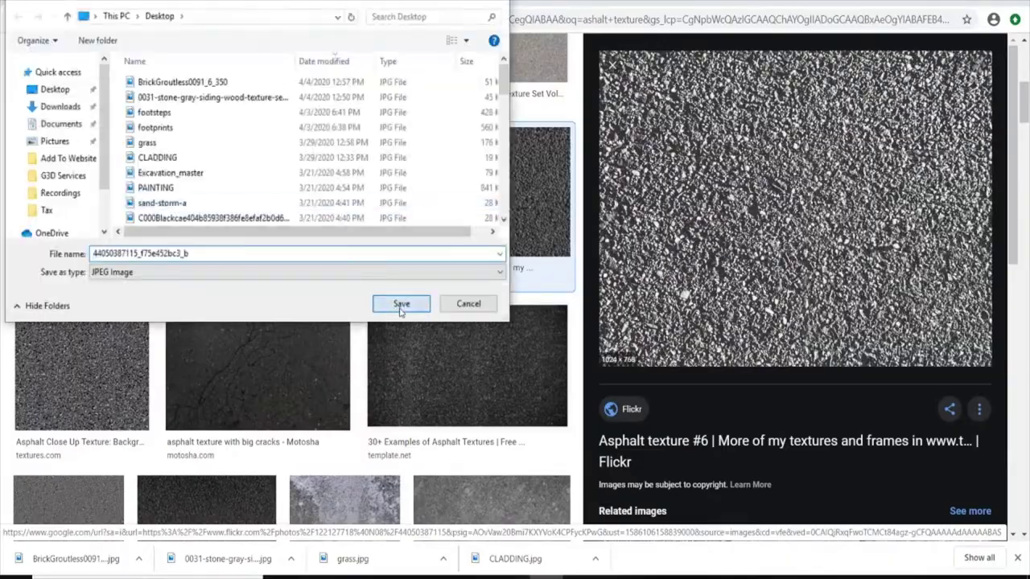
click(402, 366)
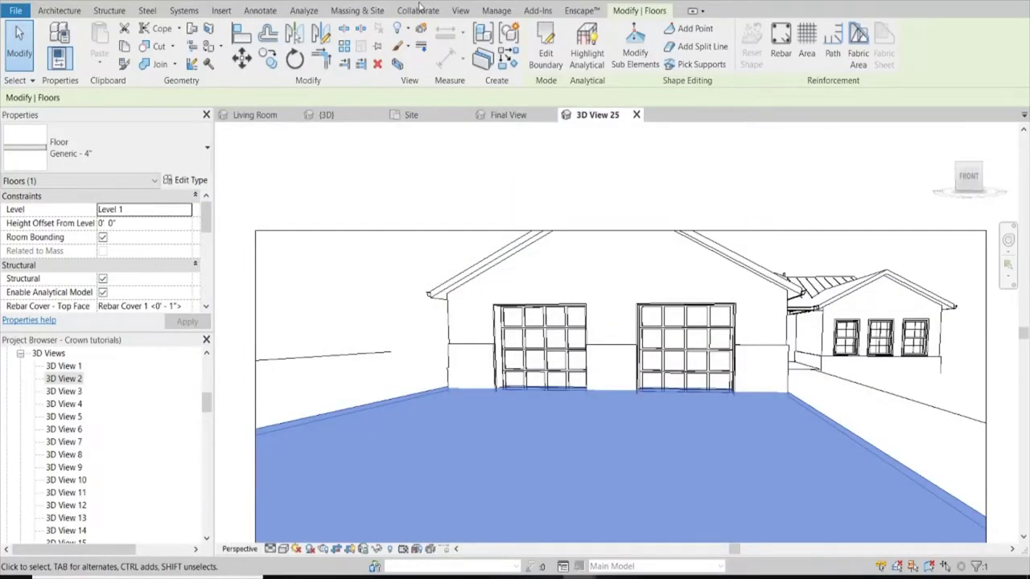
click(496, 10)
Create a new material 'Asphalt NEW' and choose the asphalt image for its appearance.
click(57, 44)
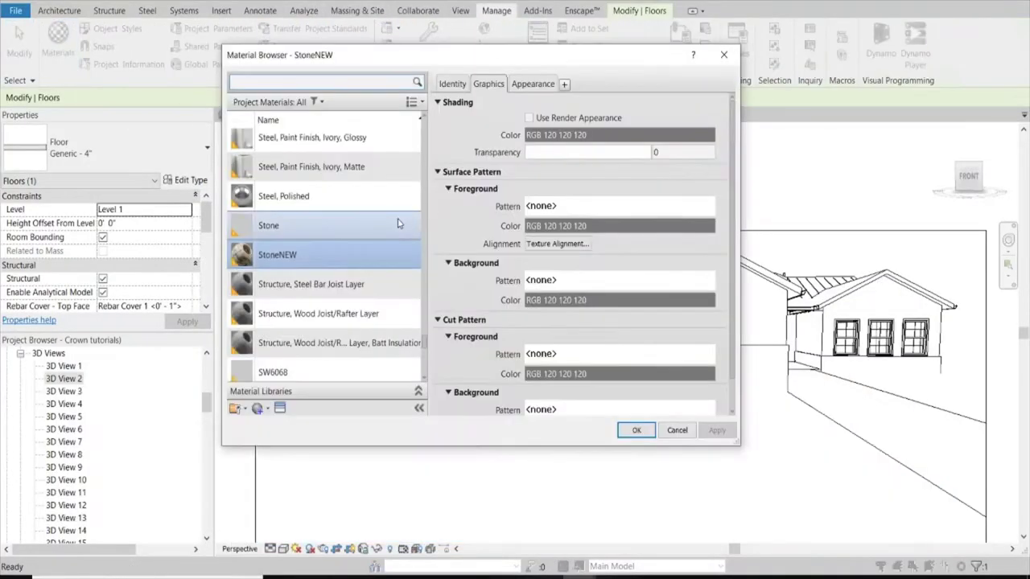
click(269, 536)
click(290, 550)
right_click(346, 252)
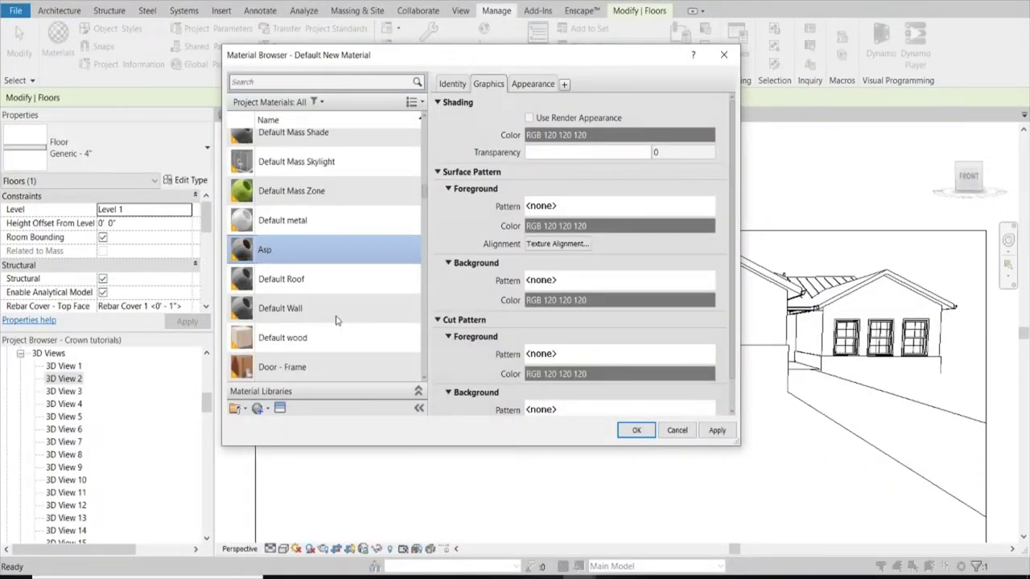
text(halt NEW)
click(533, 84)
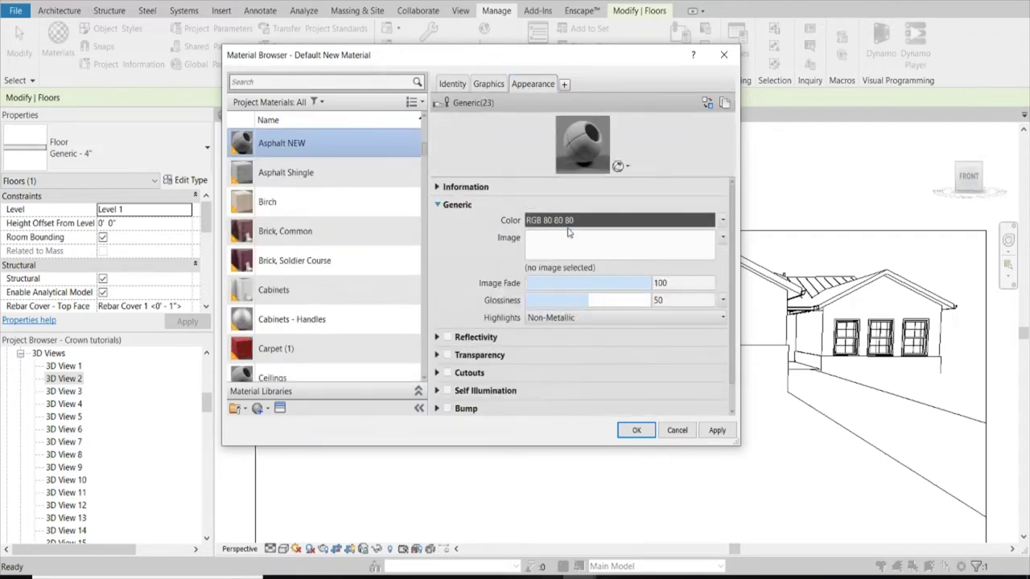
click(568, 233)
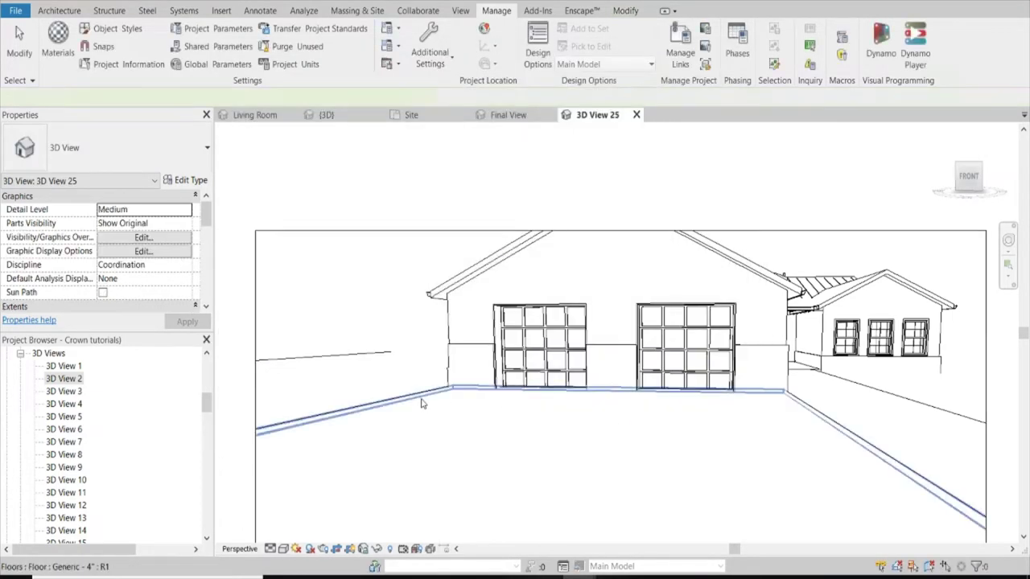
Assign Asphalt NEW to the driveway floor type's structure layer and apply the change.
double_click(629, 432)
click(631, 135)
click(378, 131)
click(456, 134)
text(ASPHAL)
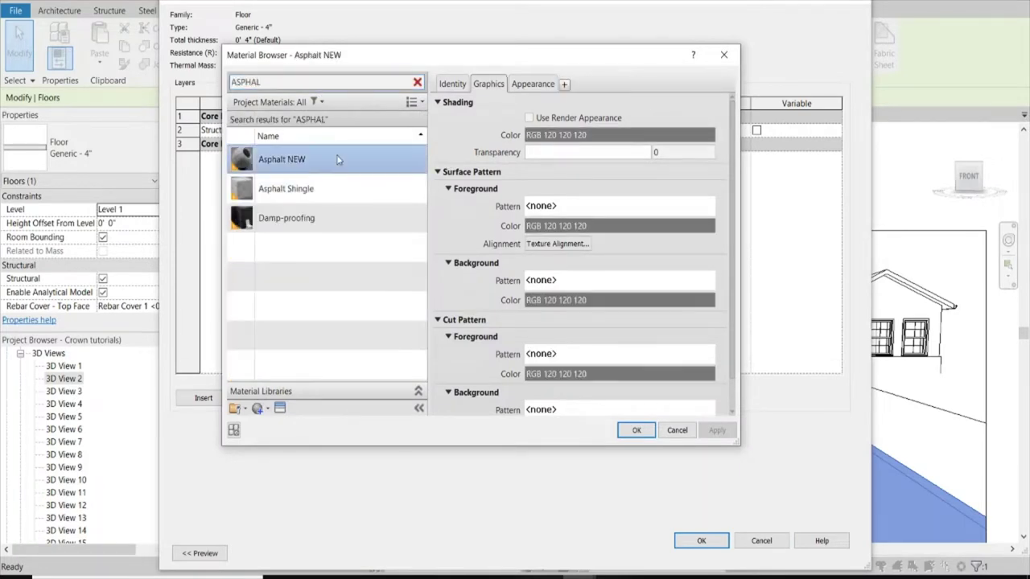
mouse_move(282, 160)
click(533, 84)
click(636, 430)
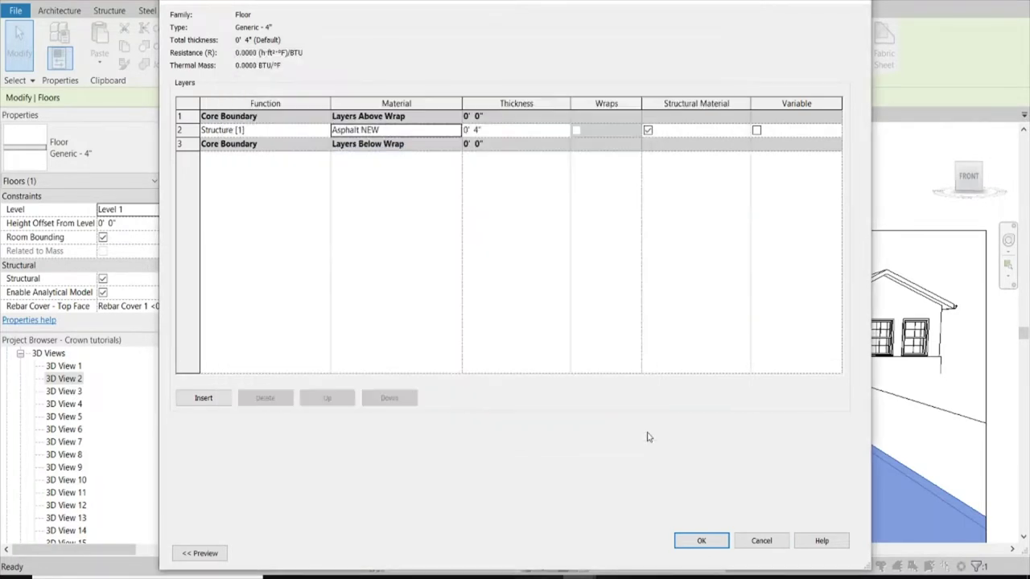
click(667, 540)
click(701, 541)
Adjust the Asphalt NEW texture size and check the asphalt driveway in the Enscape render.
click(617, 523)
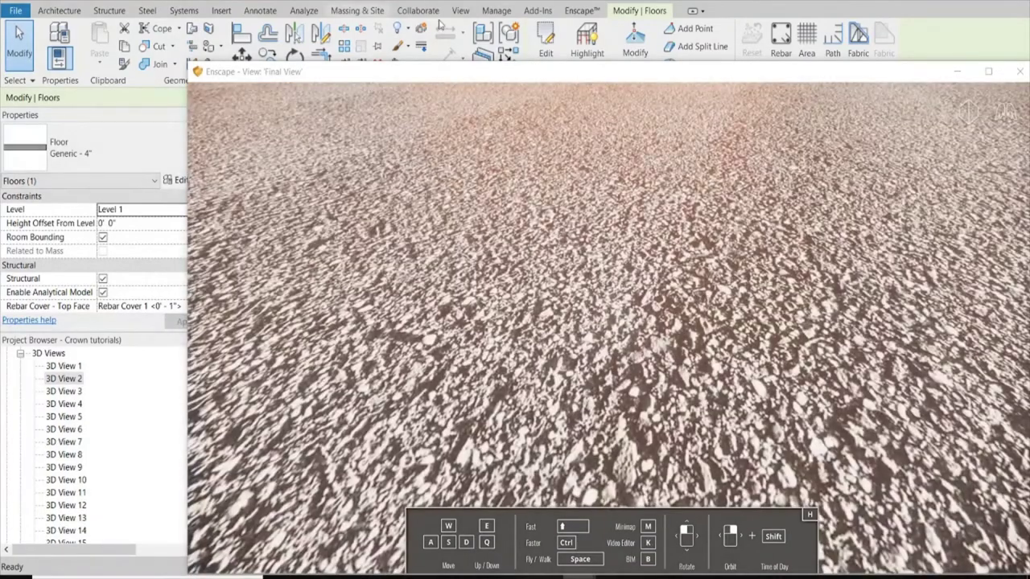
click(573, 13)
click(496, 10)
click(58, 40)
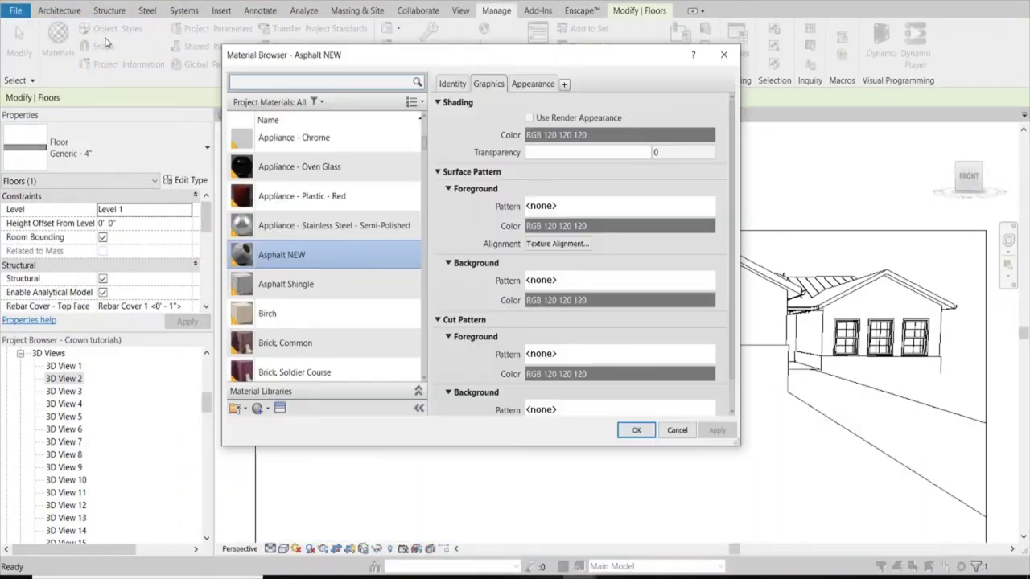
click(533, 84)
click(593, 256)
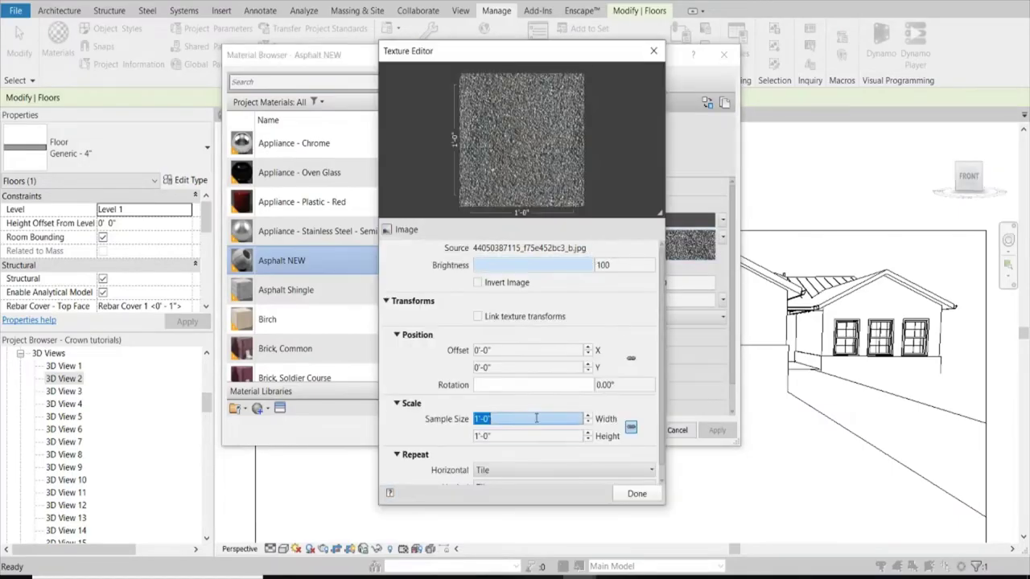
click(637, 494)
click(609, 519)
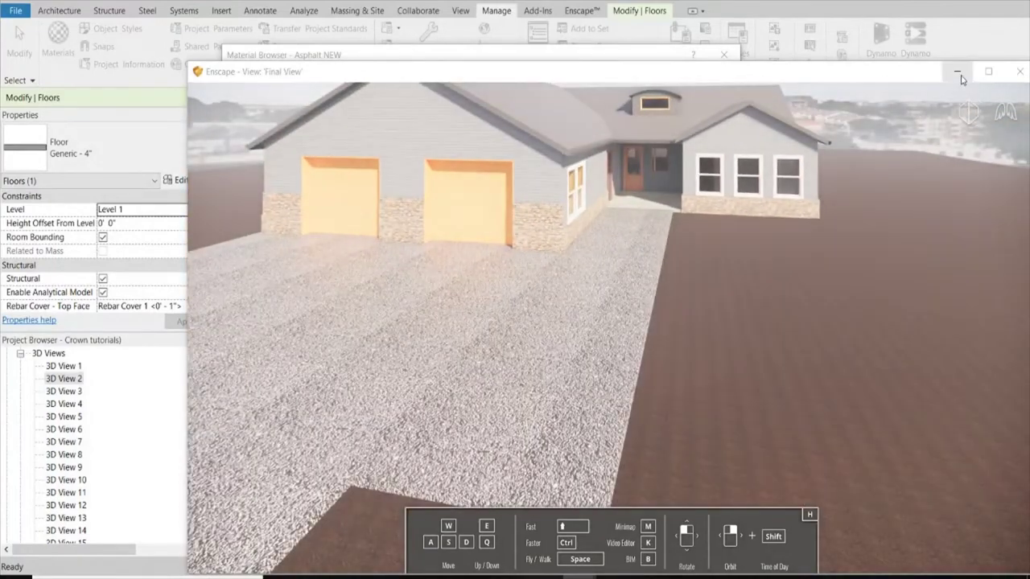
click(959, 74)
click(636, 429)
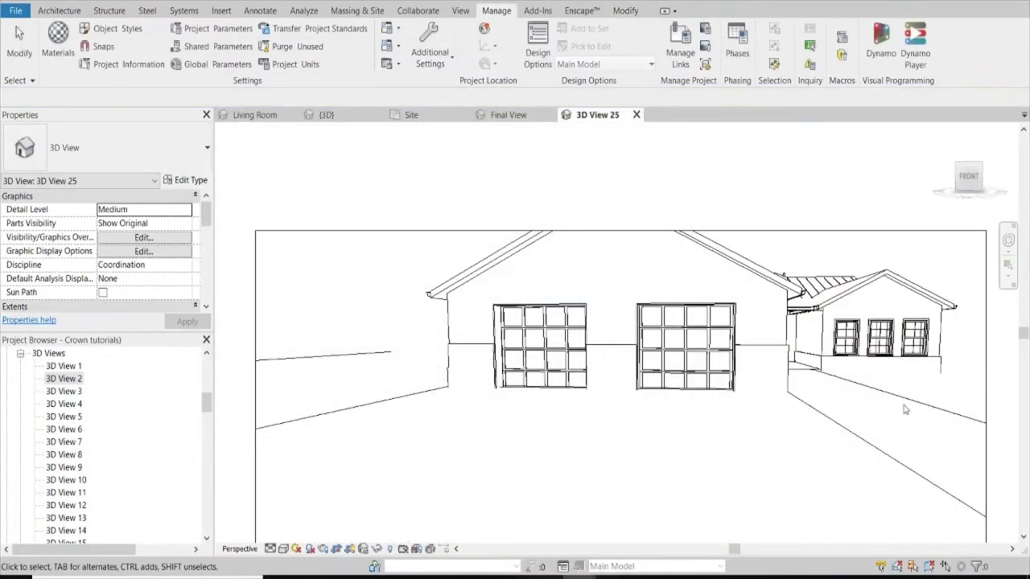
Reopen the driveway floor's layer structure to verify its material, then close the dialogs.
click(190, 181)
click(635, 133)
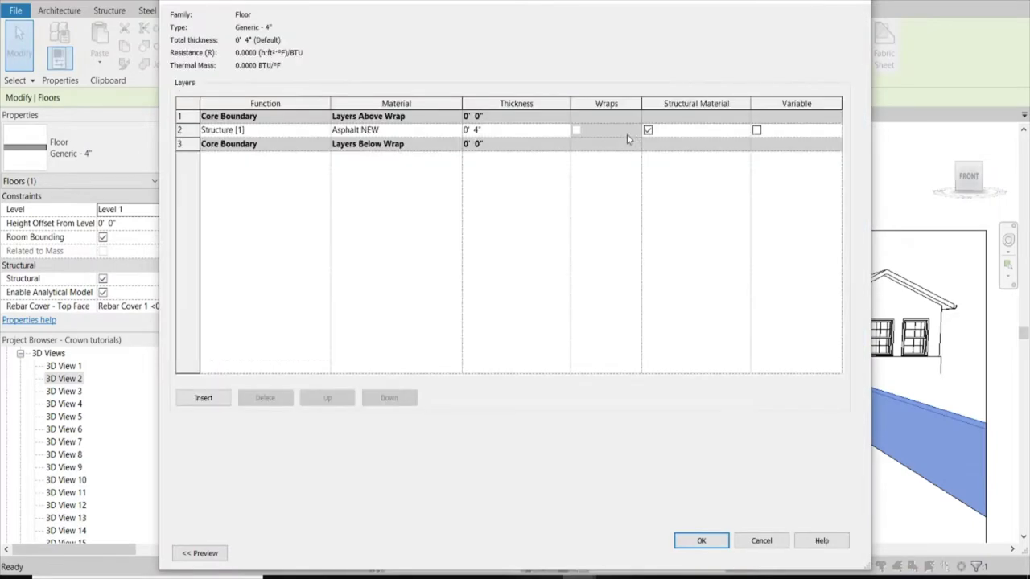
key(Escape)
key(Escape)
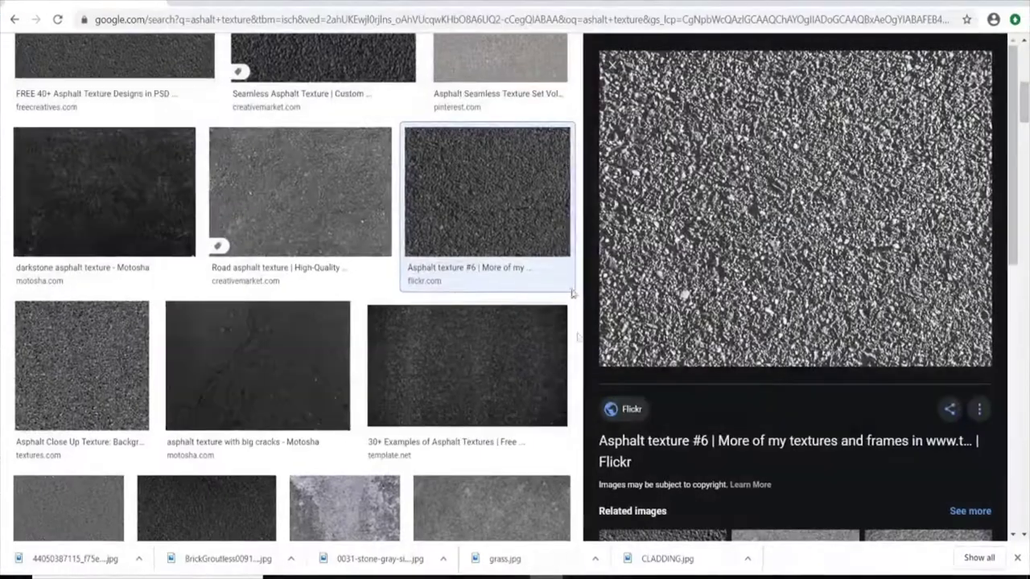
Search 'Stone pavement texture', save the flagstone outdoor paving image, and reopen Revit's materials.
text(Stone pa texture)
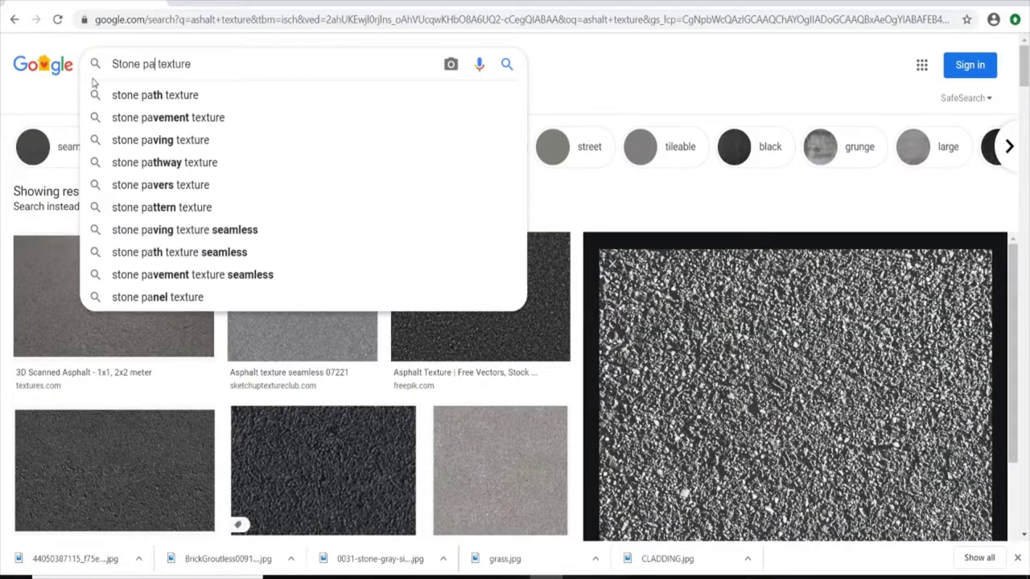
text(vement)
key(Return)
scroll(522, 277, down, 3)
scroll(523, 278, down, 2)
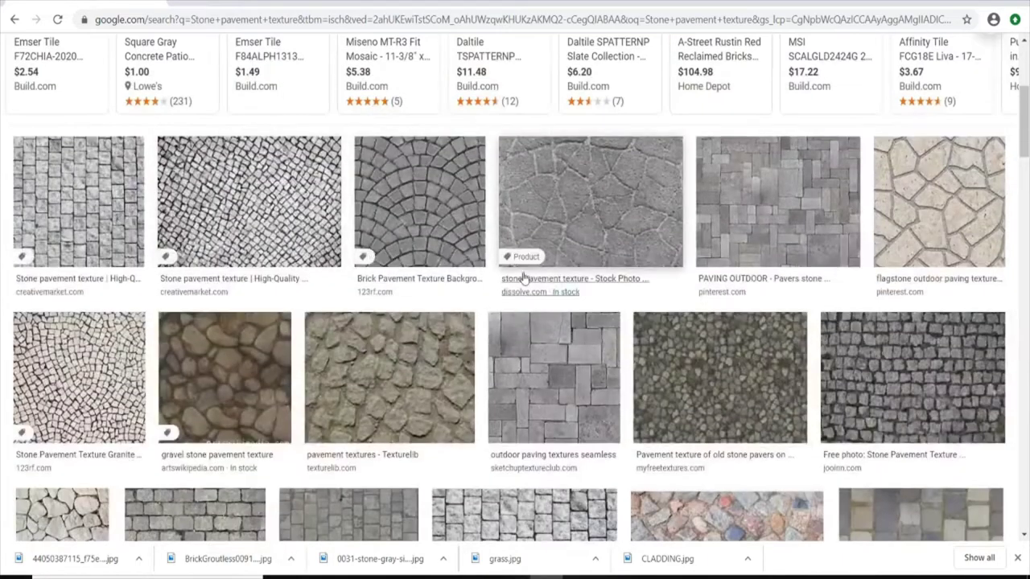
click(939, 201)
right_click(811, 88)
click(837, 214)
click(402, 303)
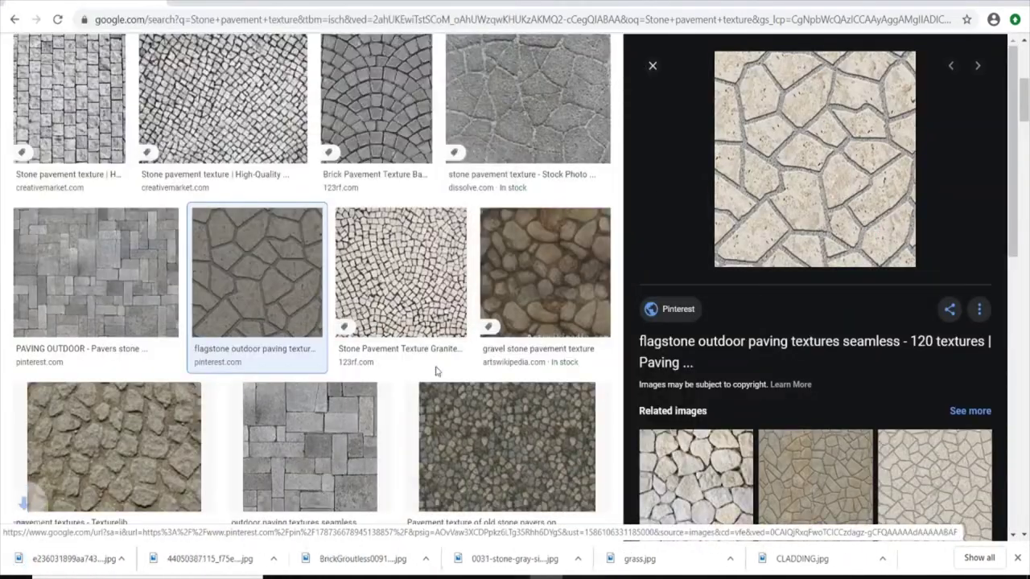
click(496, 10)
click(58, 40)
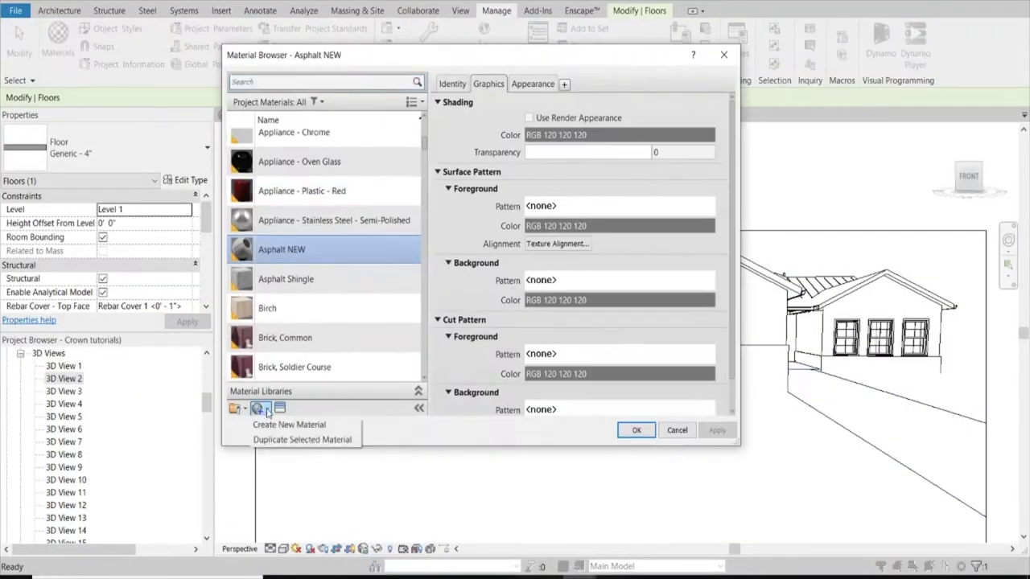
Create a Pavement material textured with the flagstone image and assign it to the floor layer.
click(288, 424)
text(Paveme)
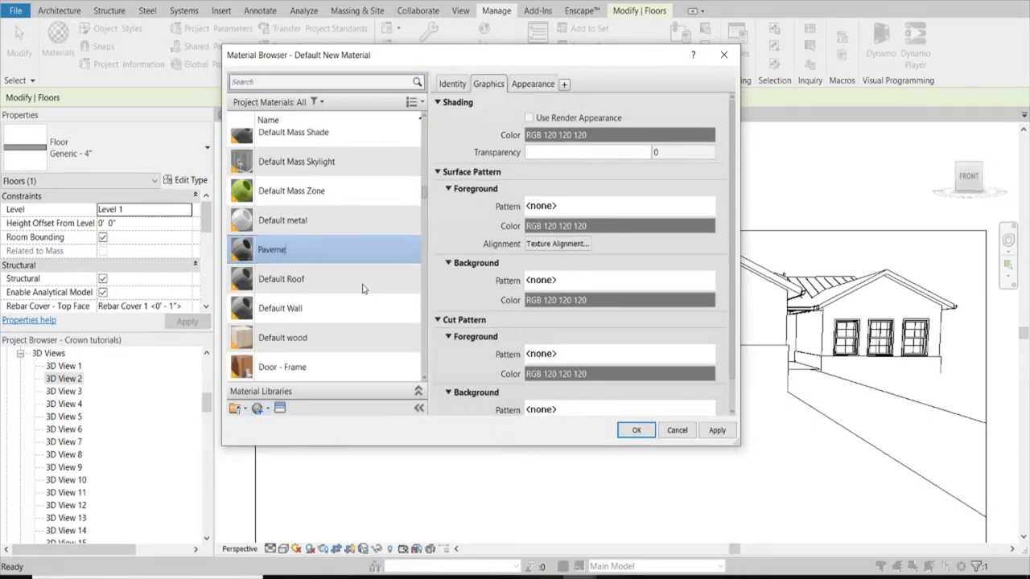
click(533, 83)
click(628, 241)
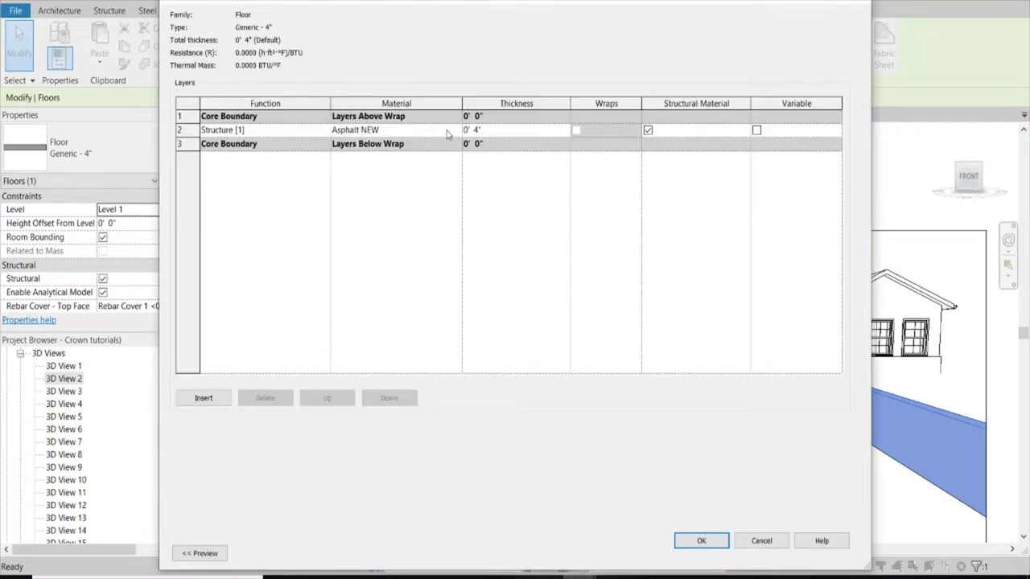
click(447, 134)
click(451, 131)
text(avemen)
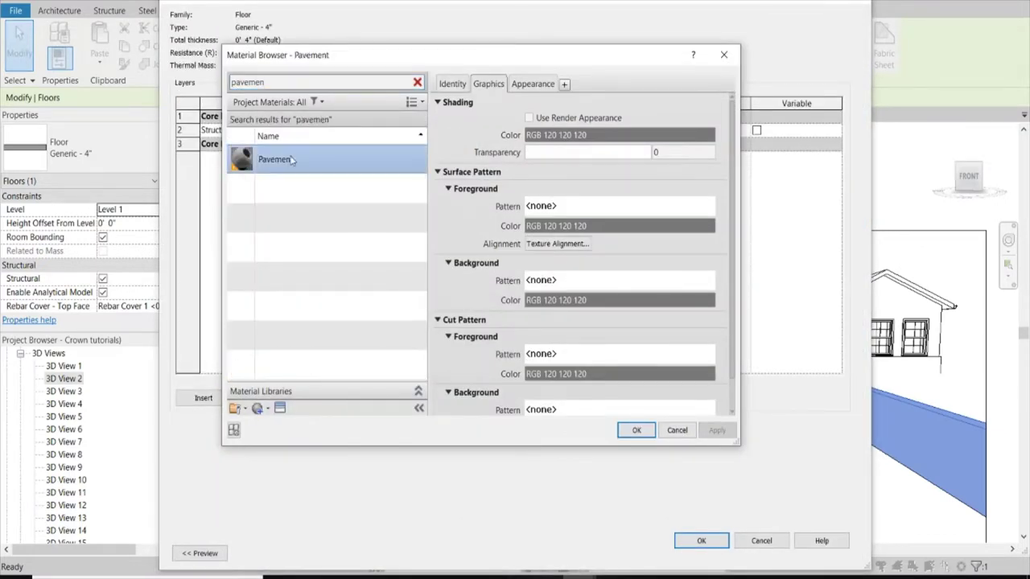
click(635, 430)
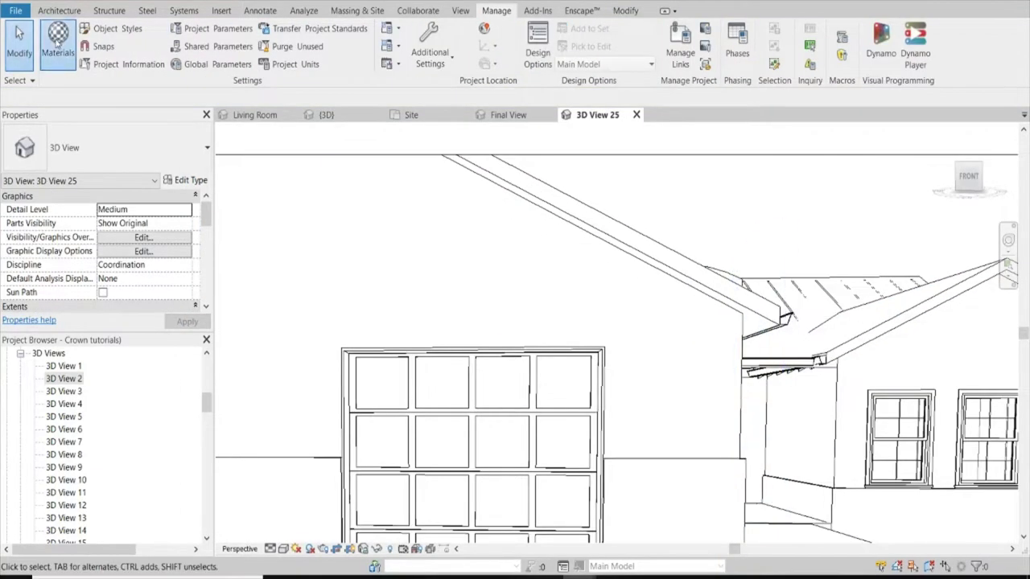
Adjust the Pavement texture's sample size in the Texture Editor.
click(58, 40)
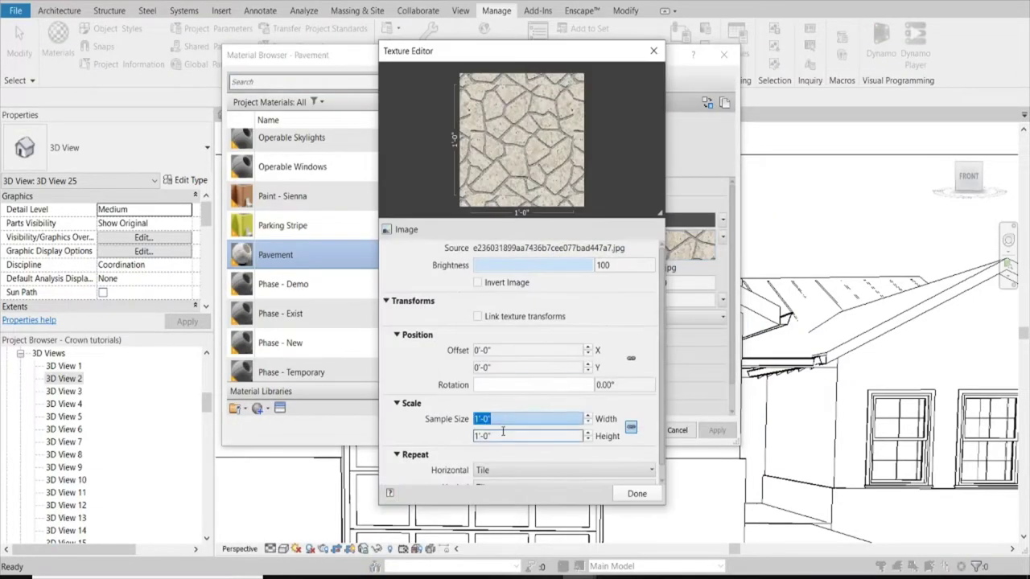
click(635, 494)
click(717, 430)
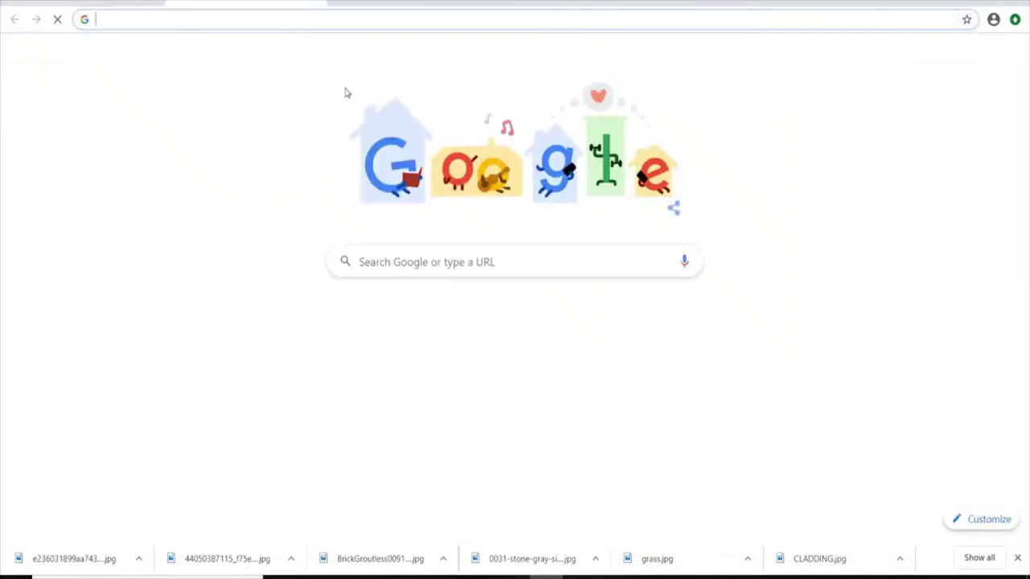
Search 'black fox sherwin williams exterior' and open the SW 7020 Black Fox colour page.
text(bla)
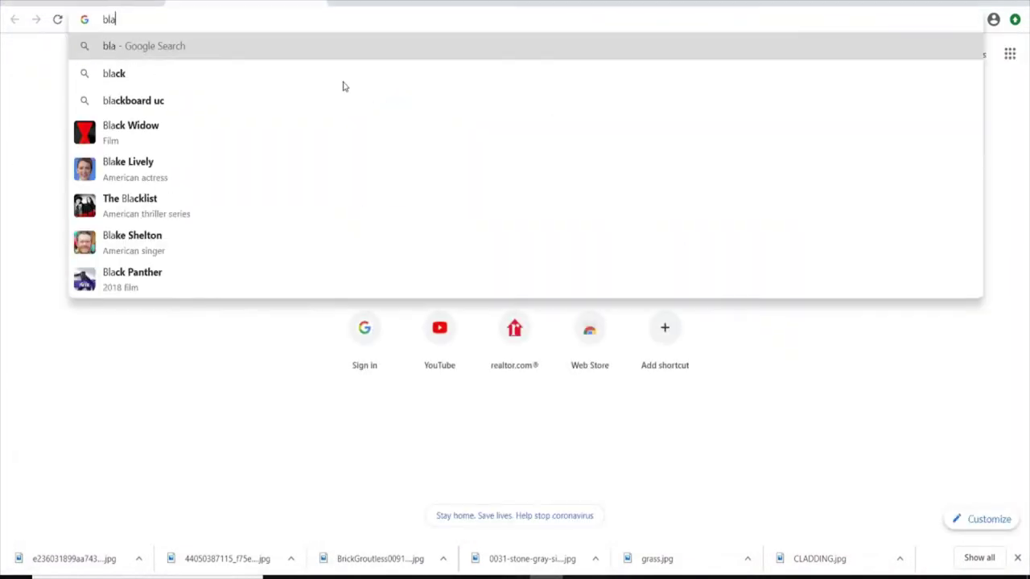
text(ck fox sherwin)
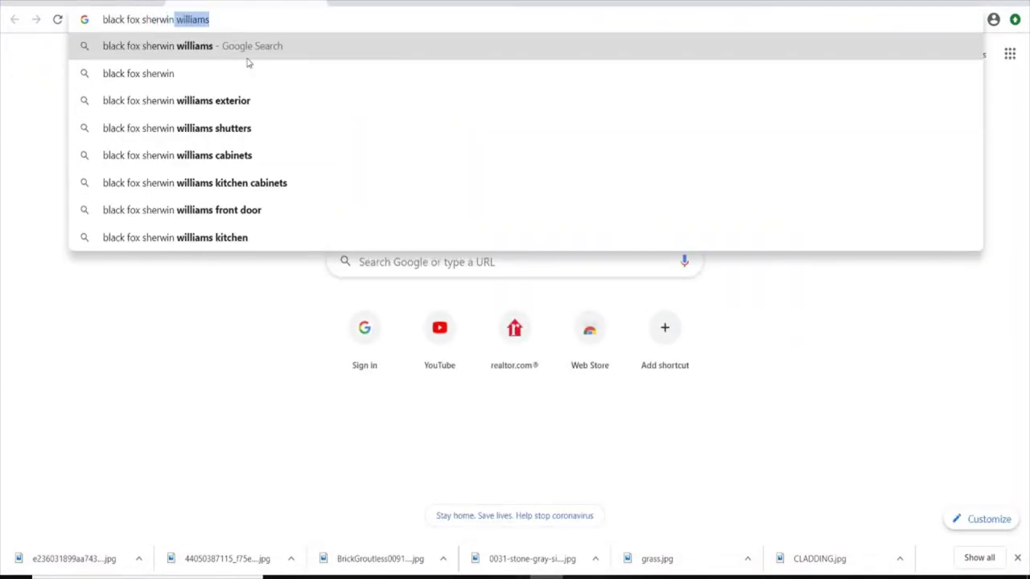
click(242, 100)
scroll(241, 386, down, 3)
click(216, 426)
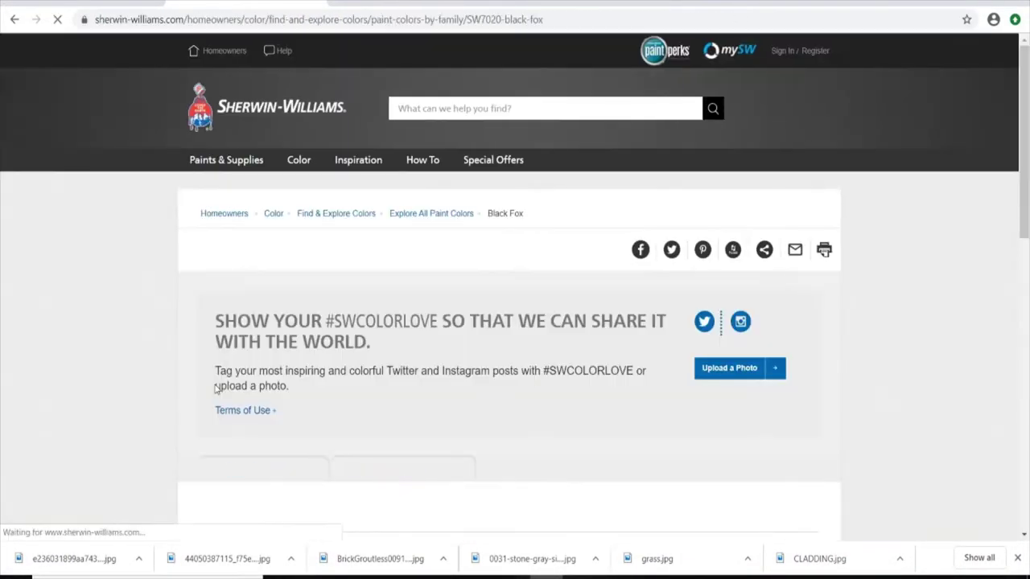
scroll(468, 301, down, 3)
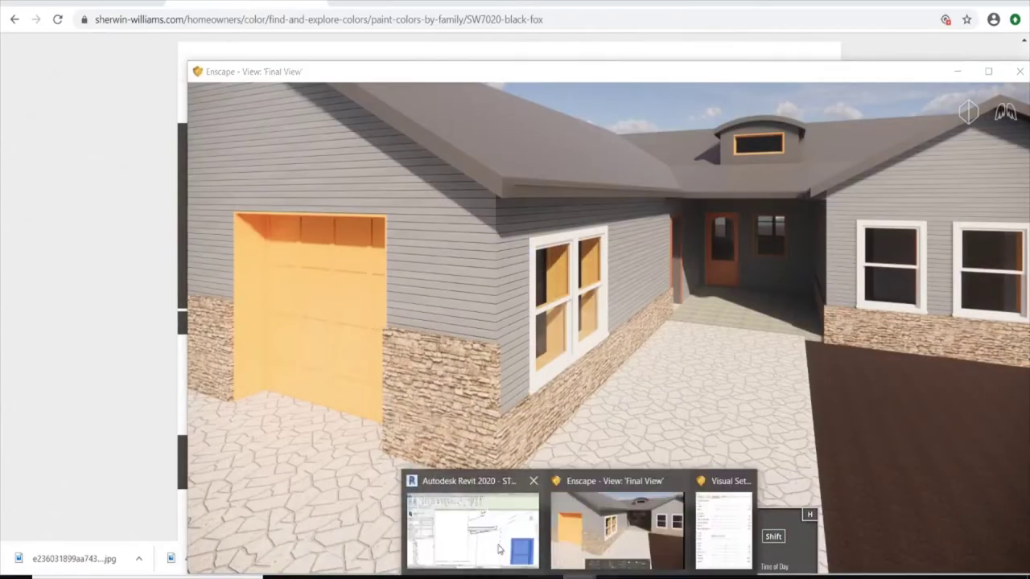
Create a Black Fox material with appearance colour RGB 79, 72, 66.
click(496, 535)
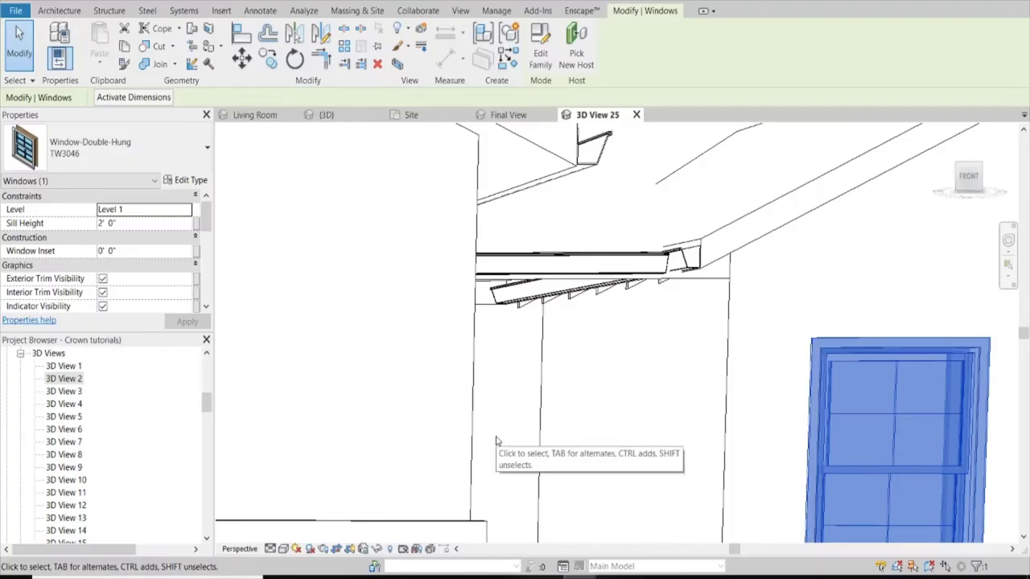
click(488, 9)
click(58, 40)
click(278, 424)
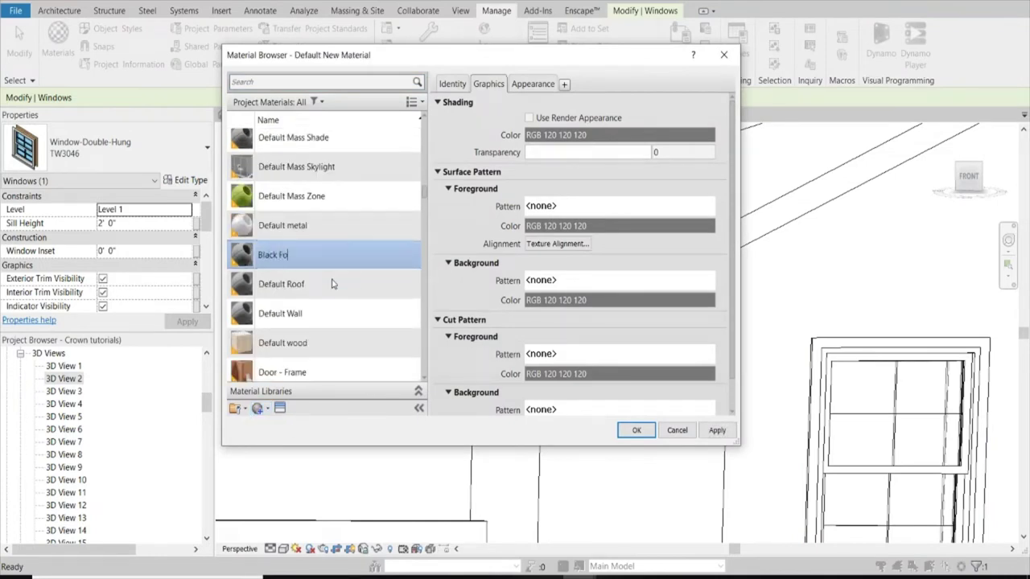
click(533, 84)
click(660, 220)
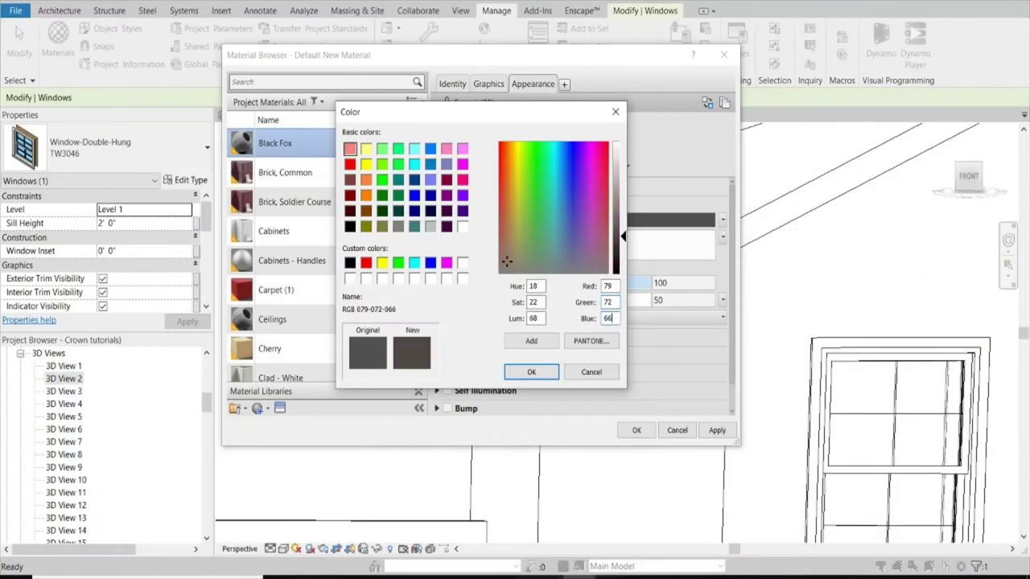
click(531, 372)
click(636, 430)
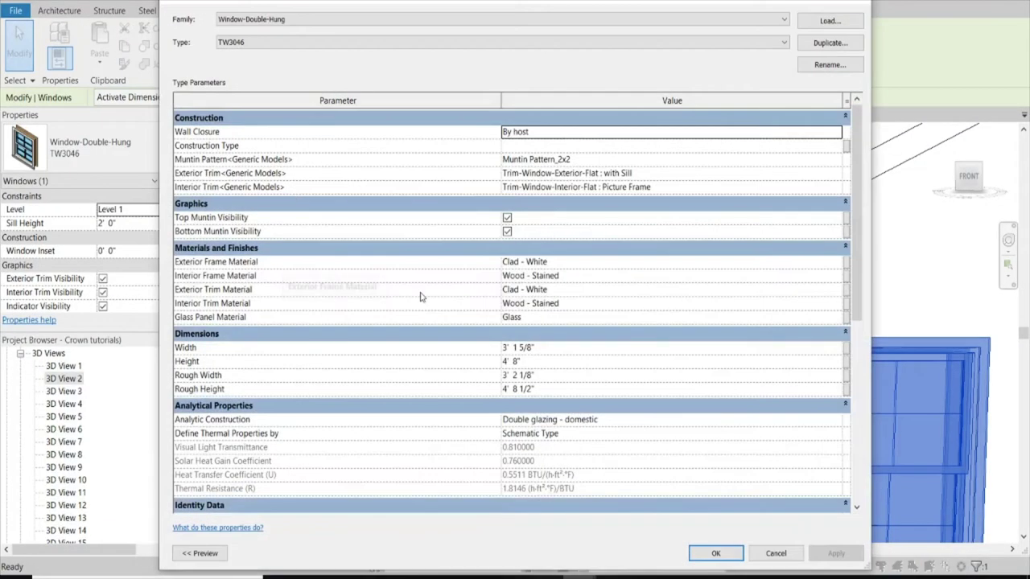
Assign Black Fox to the window's exterior frame and apply the type changes.
click(837, 261)
click(280, 82)
text(black)
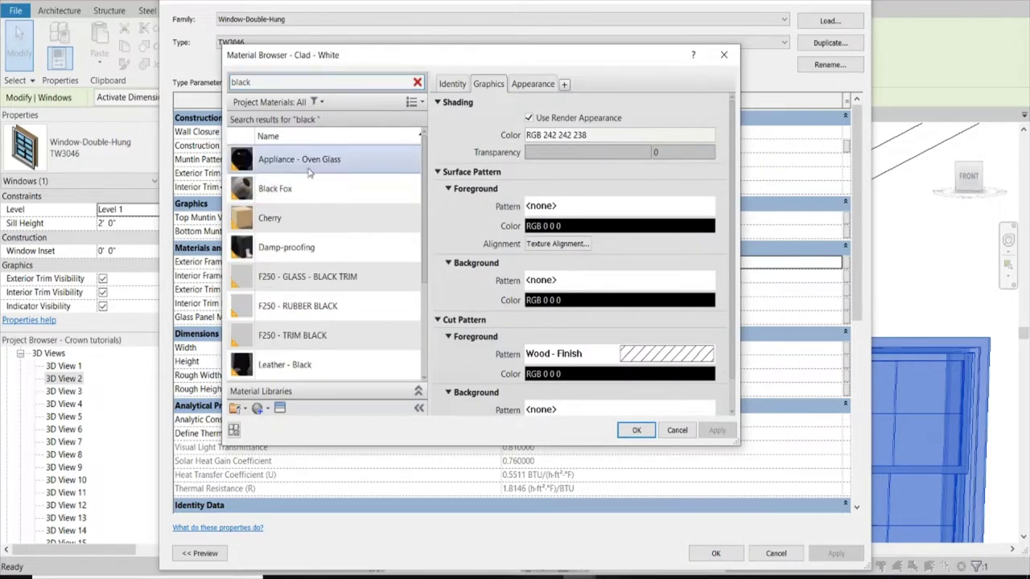
click(306, 186)
click(676, 429)
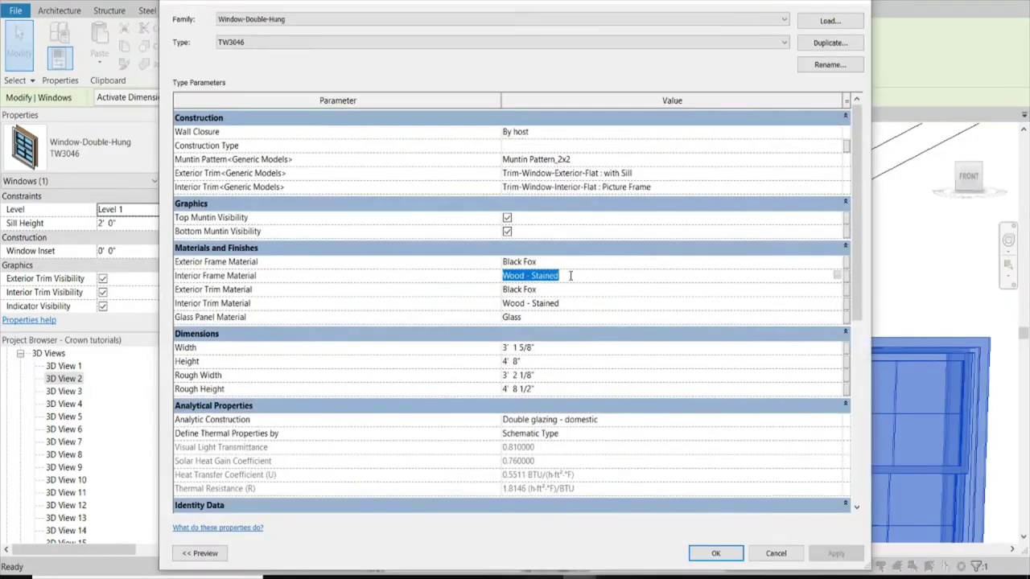
click(725, 561)
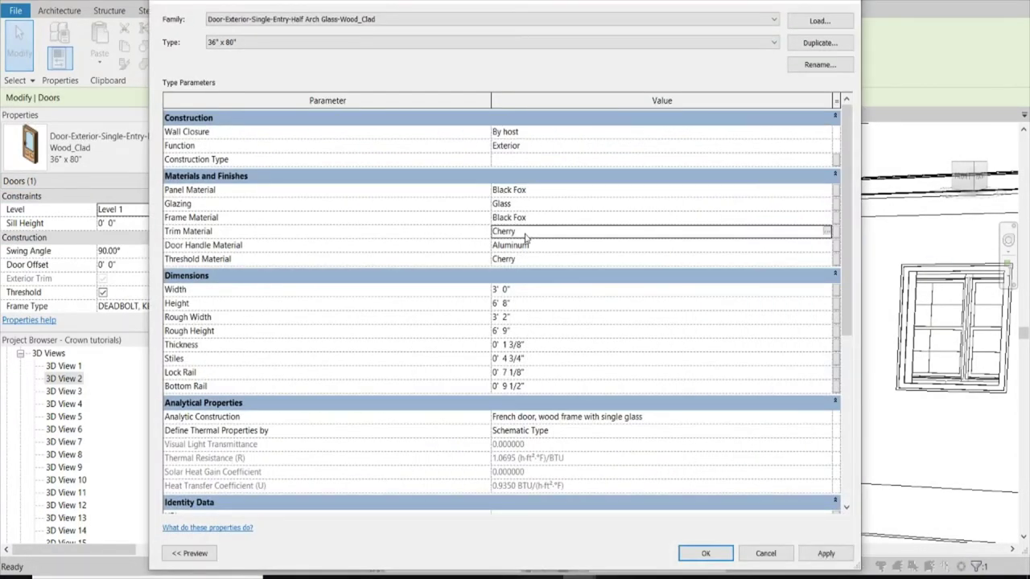
Confirm the door's material changes and close the fixed window's type settings.
click(705, 554)
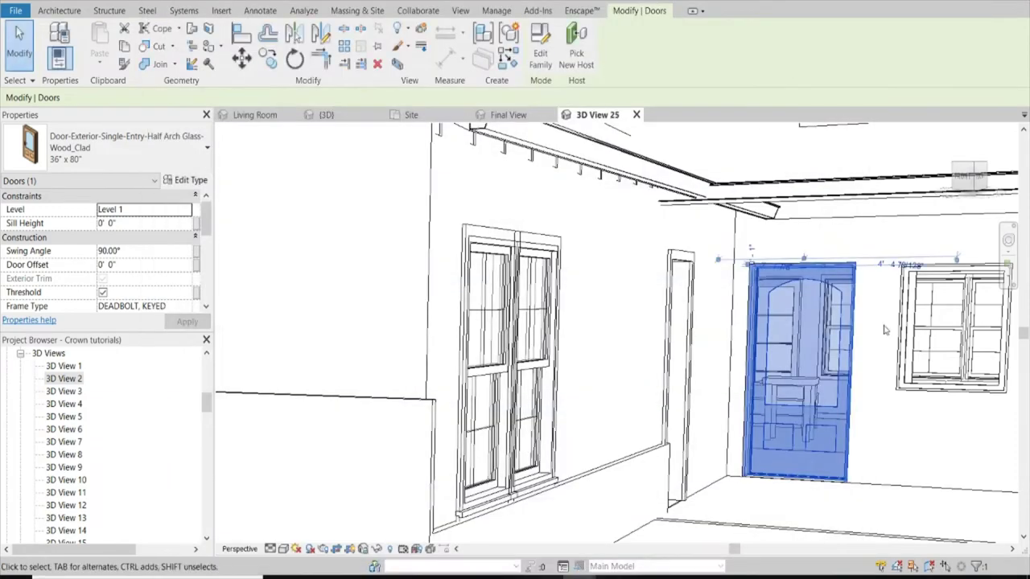
click(919, 282)
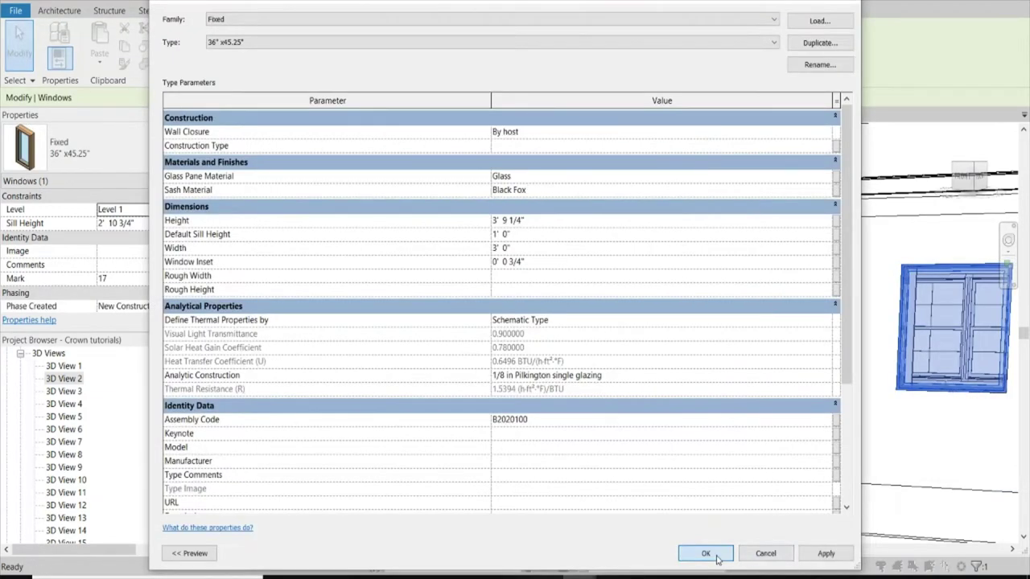
click(706, 554)
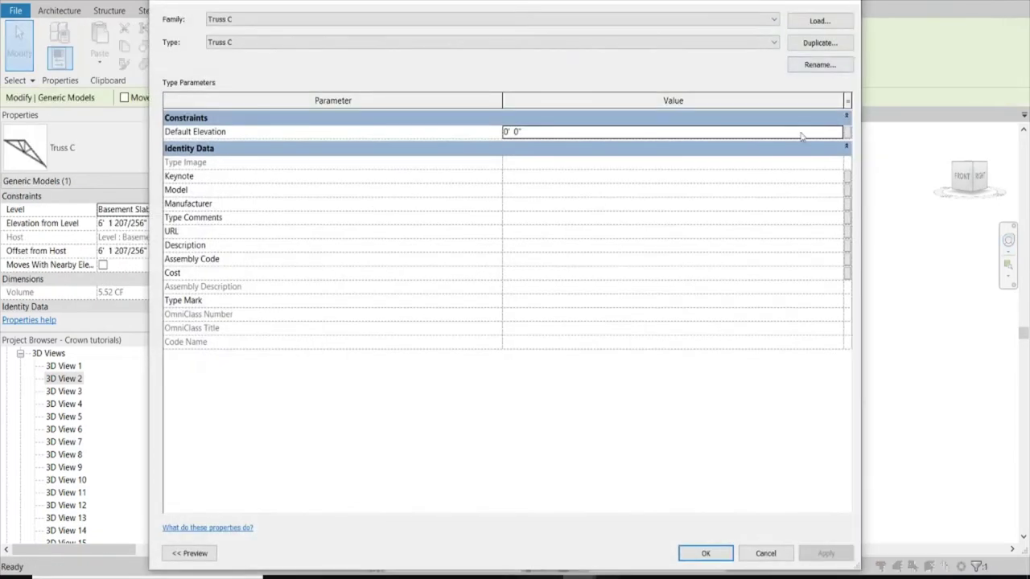
Dismiss the invalid material warning on the truss extrusion and pick Black Fox, then exit painting.
click(170, 293)
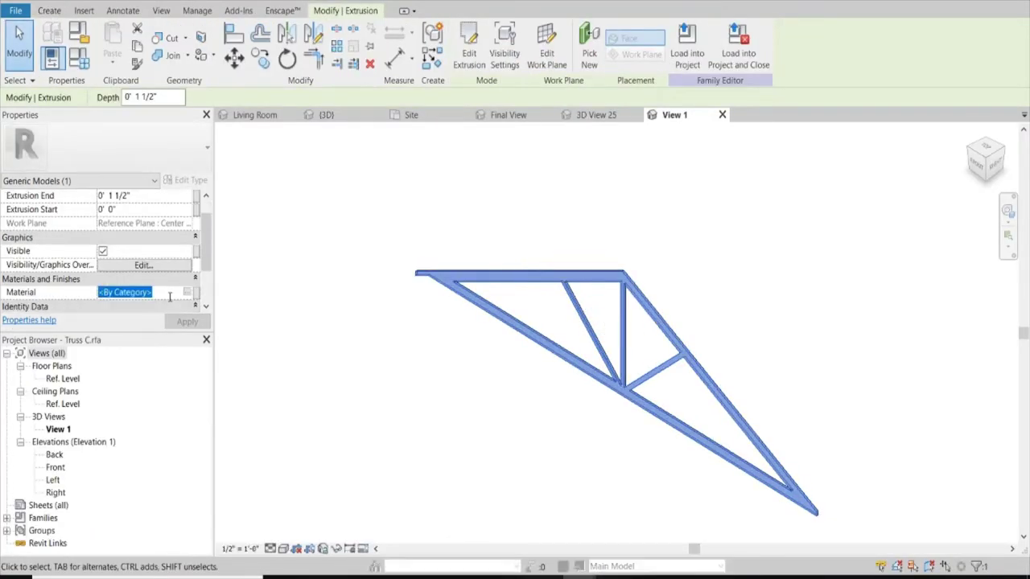
click(598, 287)
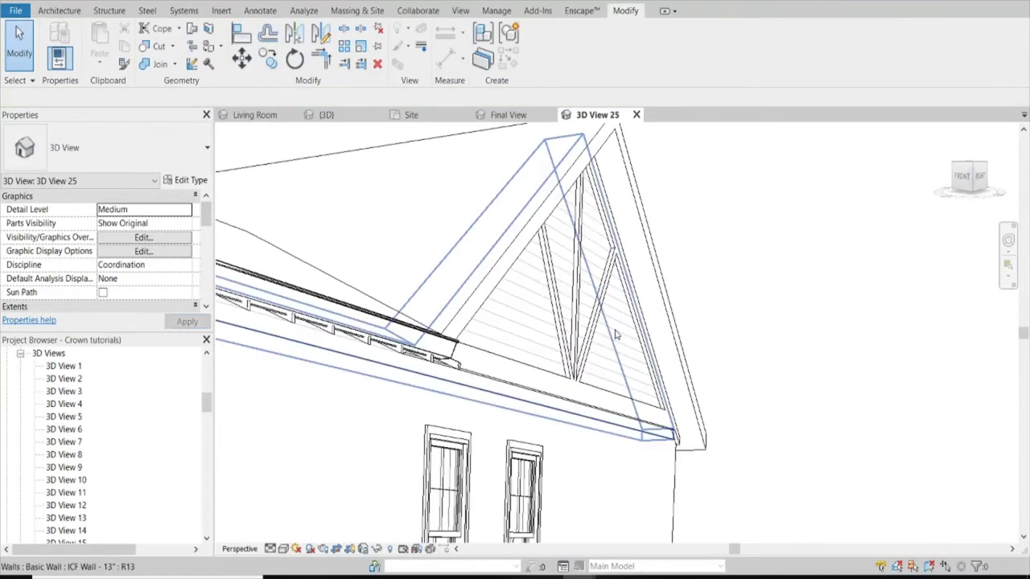
text(t)
text(black)
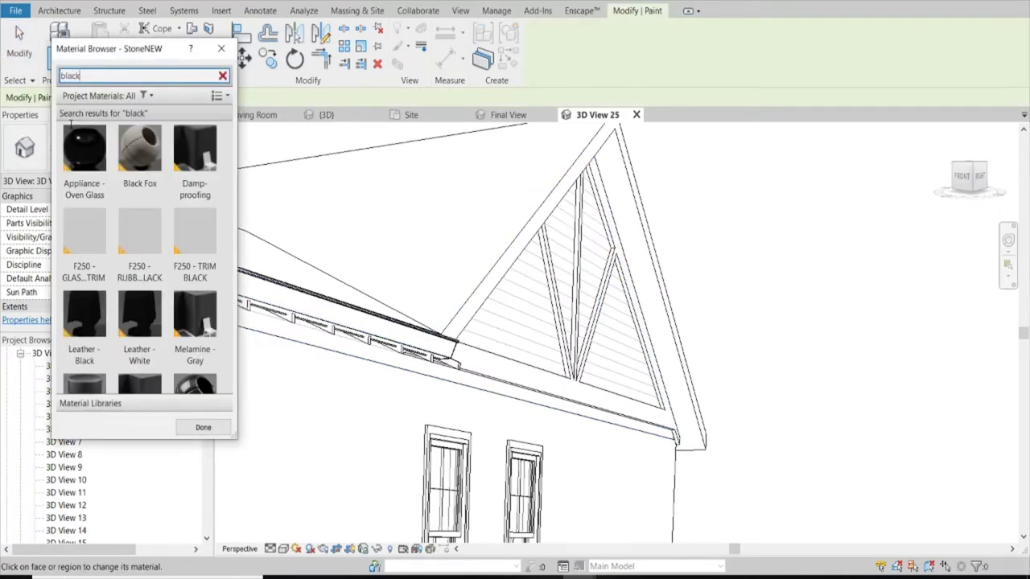
click(139, 149)
scroll(613, 422, up, 2)
scroll(613, 422, down, 2)
key(Escape)
scroll(543, 384, down, 3)
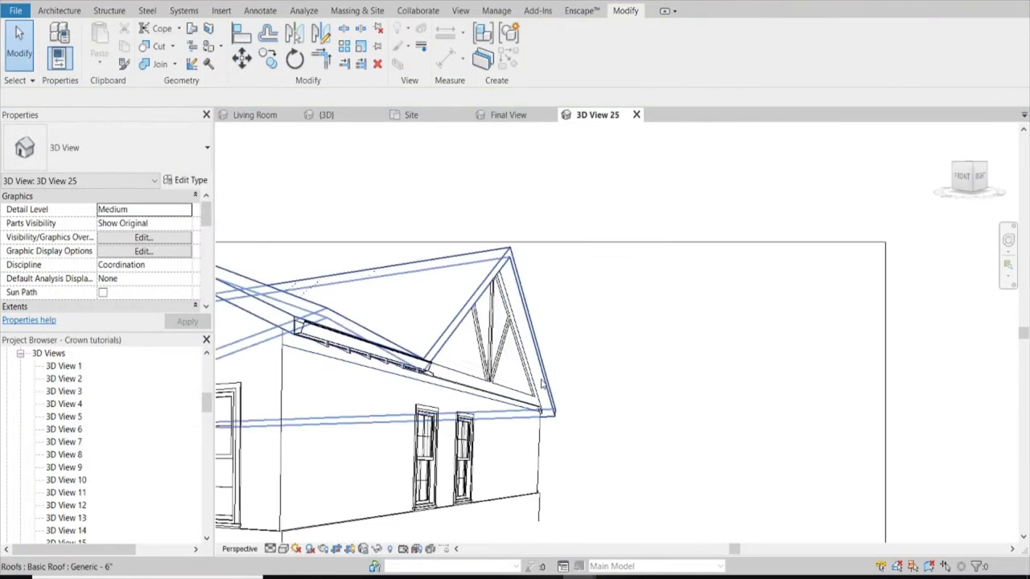
Paint the house wall with Siding NEW using PT and review it in Enscape.
key(p)
key(t)
text(siding)
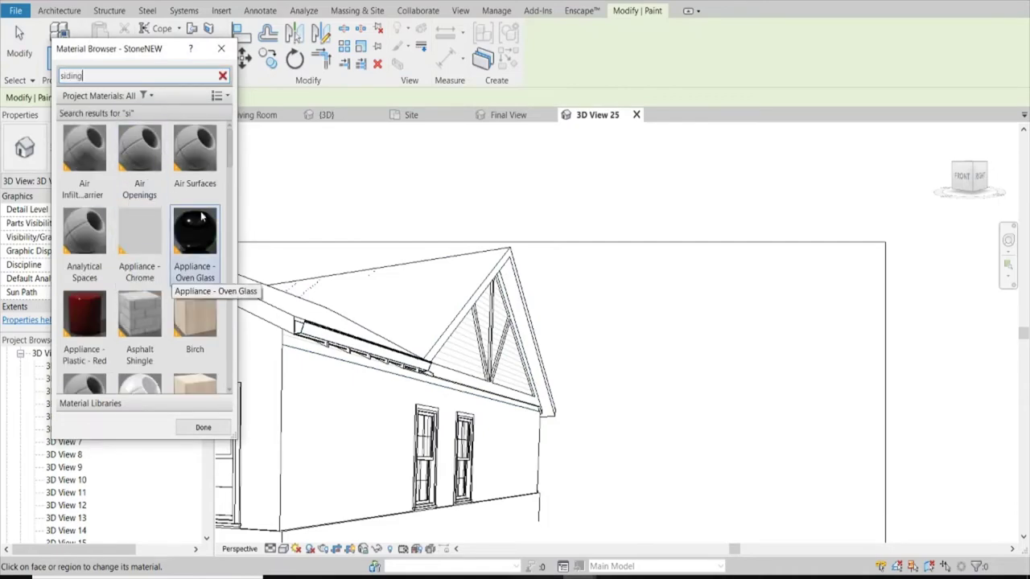
click(139, 149)
click(363, 438)
click(203, 427)
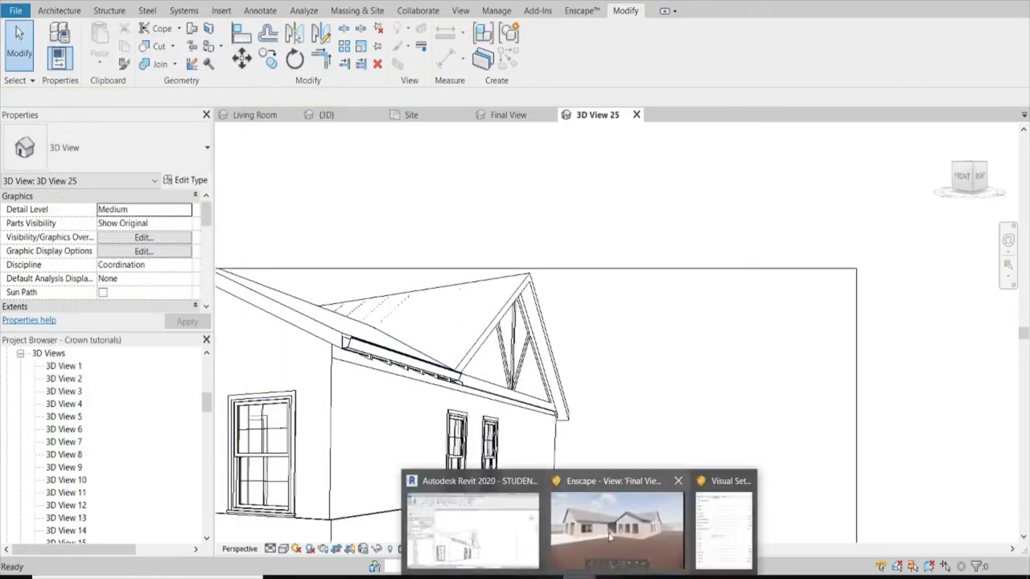
click(616, 499)
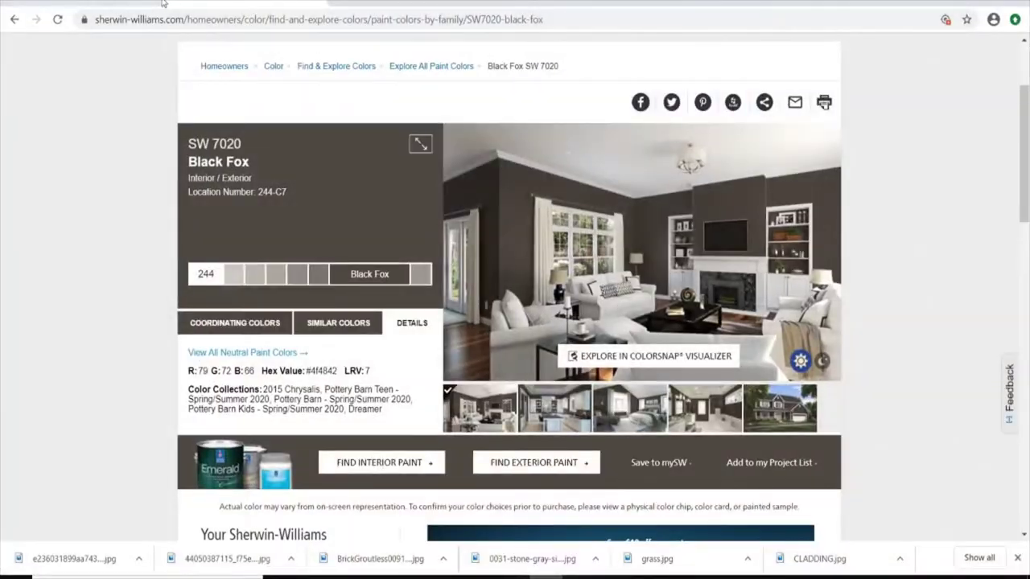
click(163, 4)
Search Google Images for 'brown grey roofing texture'.
text(roof)
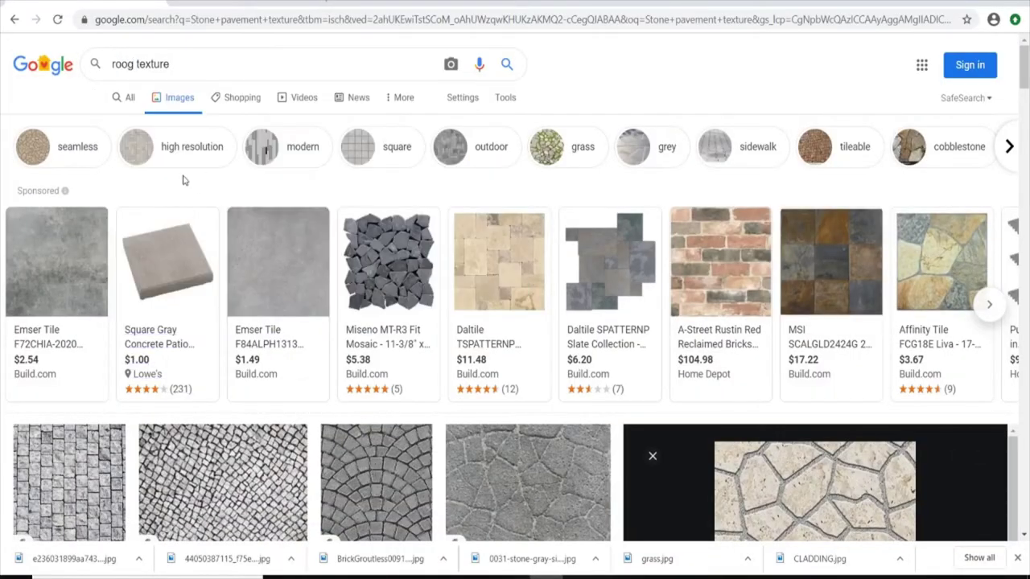
text(ing)
key(Return)
scroll(505, 260, down, 4)
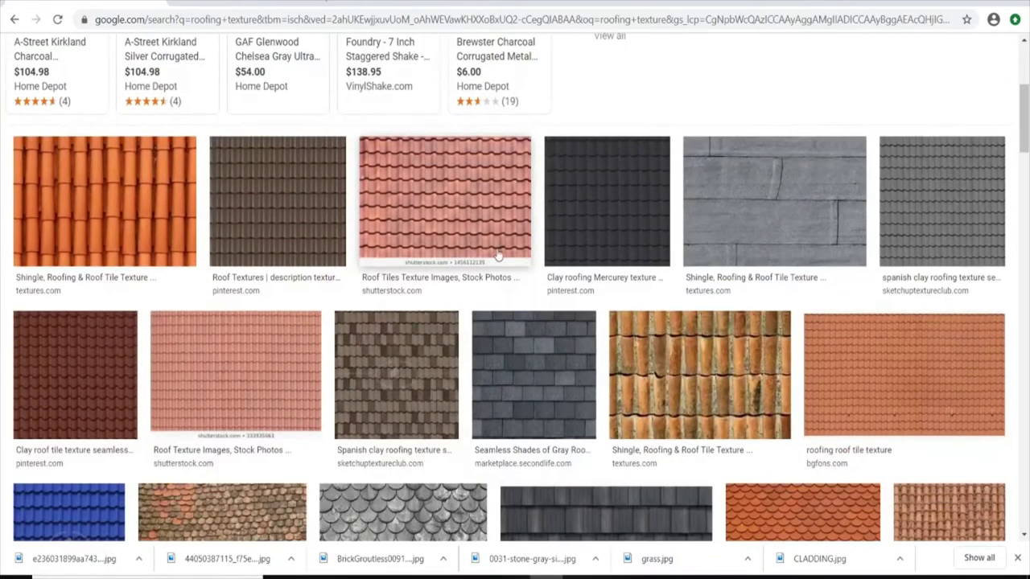
mouse_move(483, 4)
mouse_down()
mouse_move(441, 65)
mouse_move(453, 68)
mouse_up()
scroll(262, 149, up, 4)
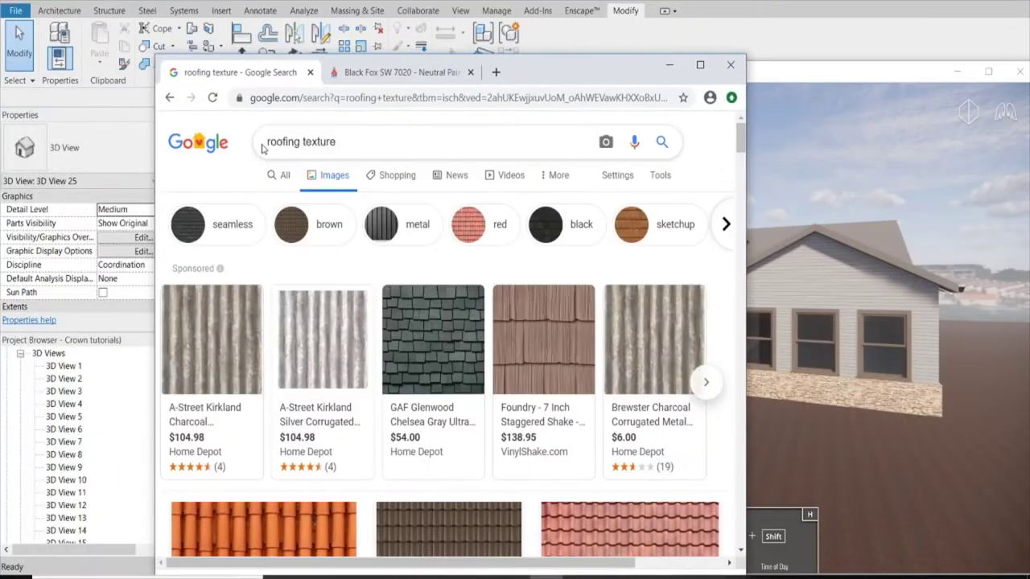
text(brown gray)
key(Return)
scroll(453, 278, down, 5)
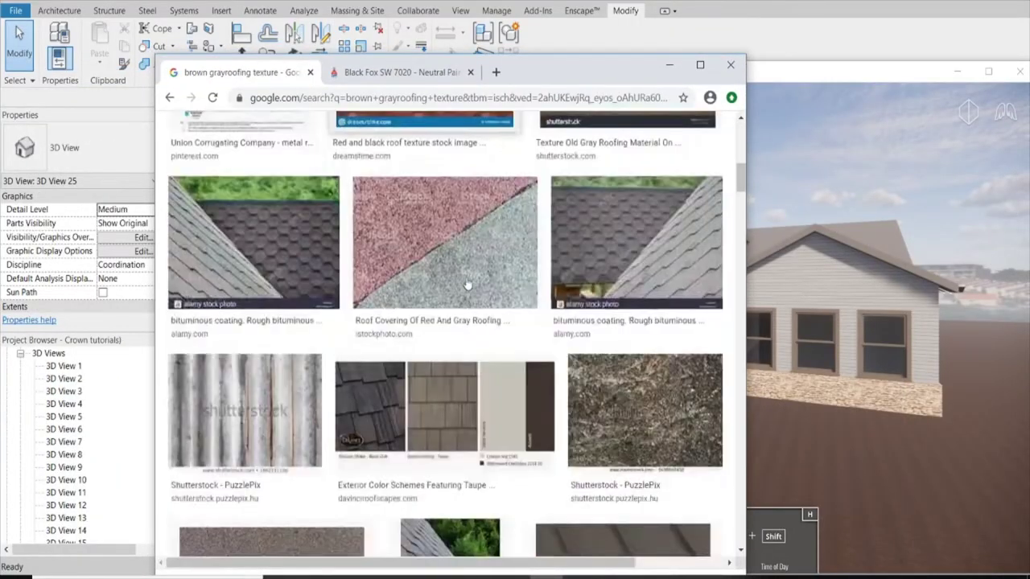
scroll(453, 278, down, 5)
scroll(453, 279, down, 3)
Save the NorthGate roofing shingle image to the Desktop.
click(563, 407)
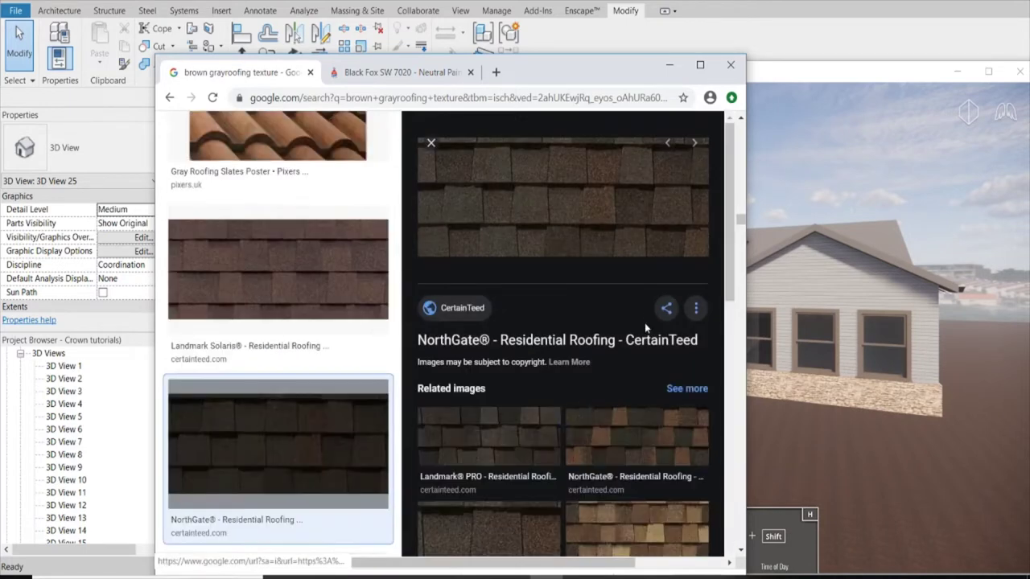
right_click(546, 210)
click(607, 320)
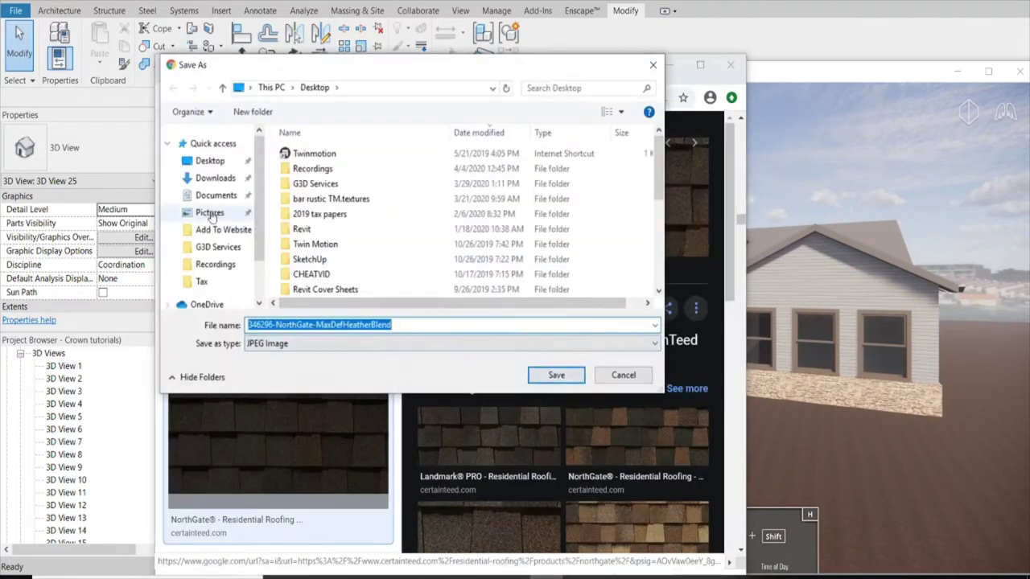
click(554, 375)
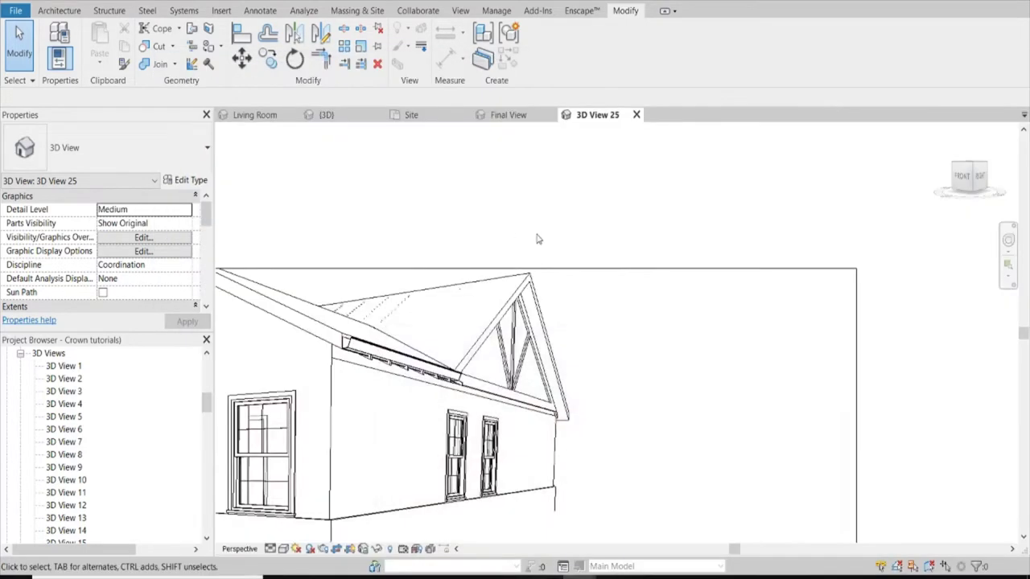
Create a new material named Roof NEW in the Material Browser.
click(497, 11)
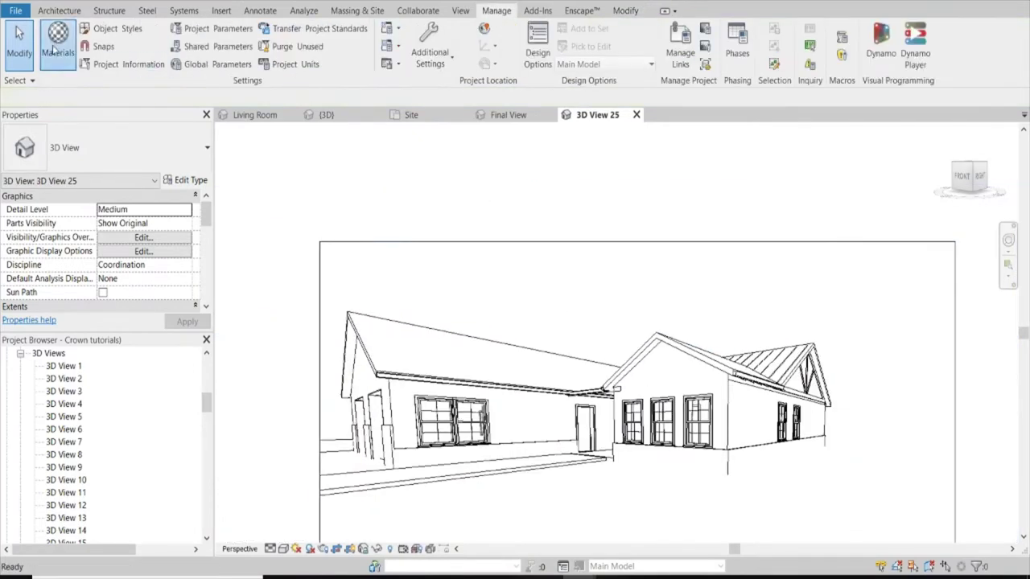
click(58, 40)
click(506, 407)
click(556, 423)
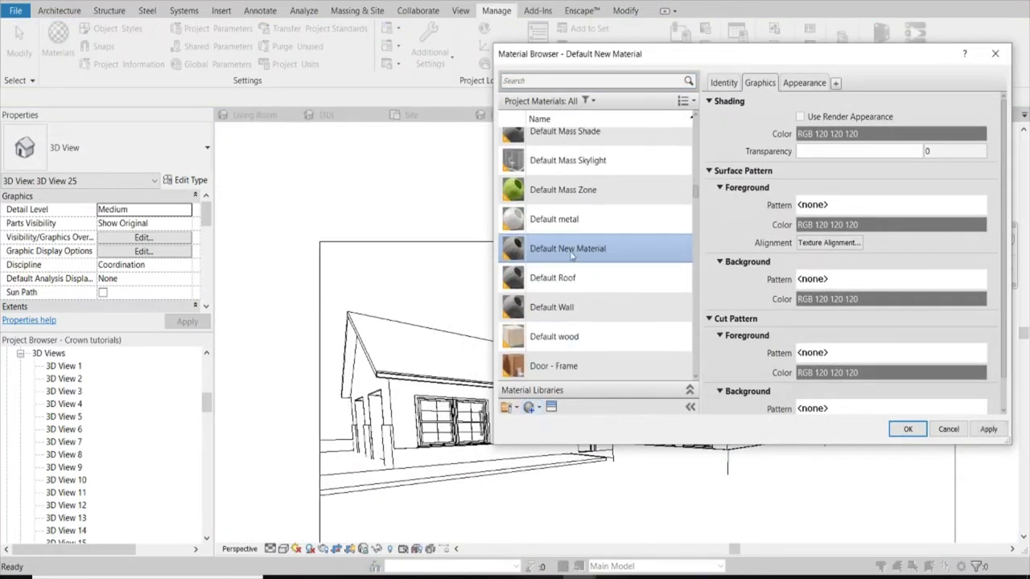
text(EW)
key(Return)
click(803, 82)
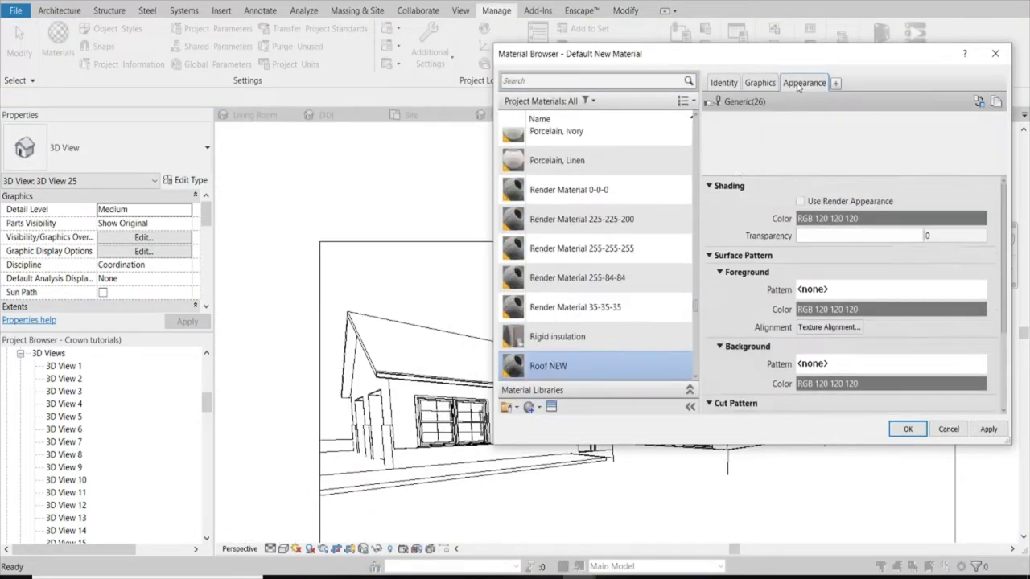
Open Roof NEW's appearance image settings to choose a texture file.
click(891, 242)
click(990, 523)
click(891, 241)
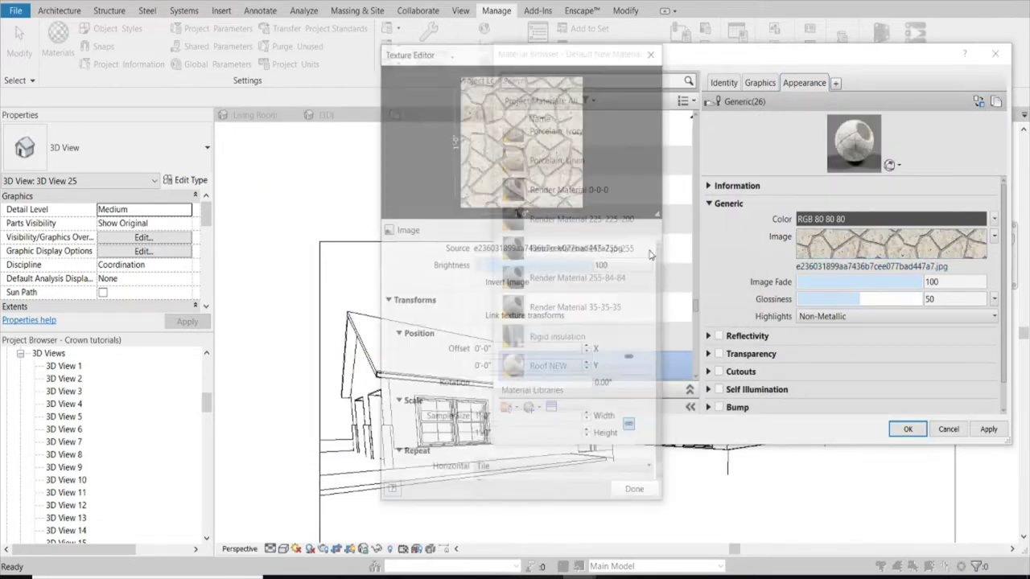
click(678, 309)
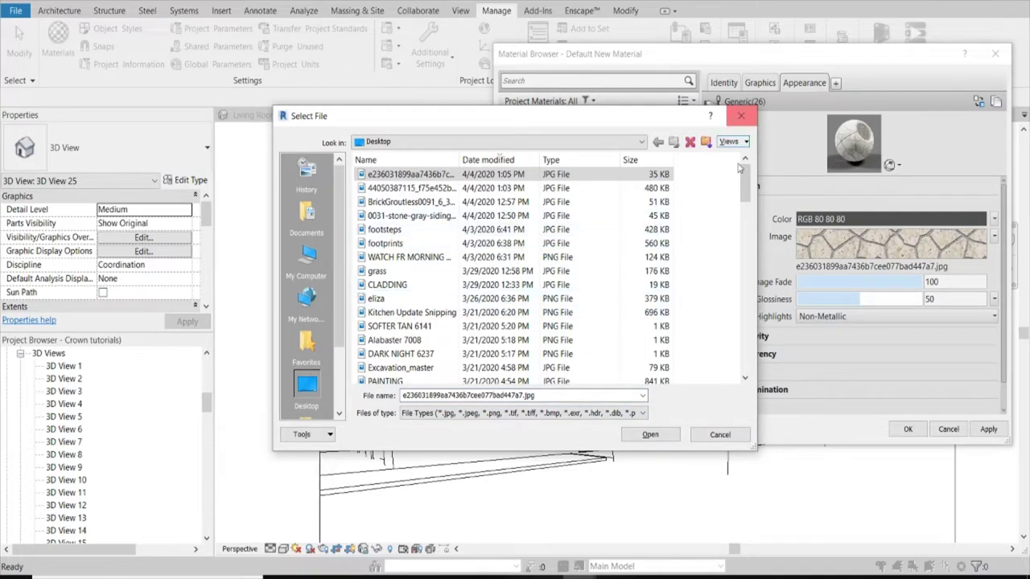
Return to the roofing results and cancel a duplicate shingle image download.
click(740, 116)
key(alt+Tab)
right_click(528, 202)
click(587, 335)
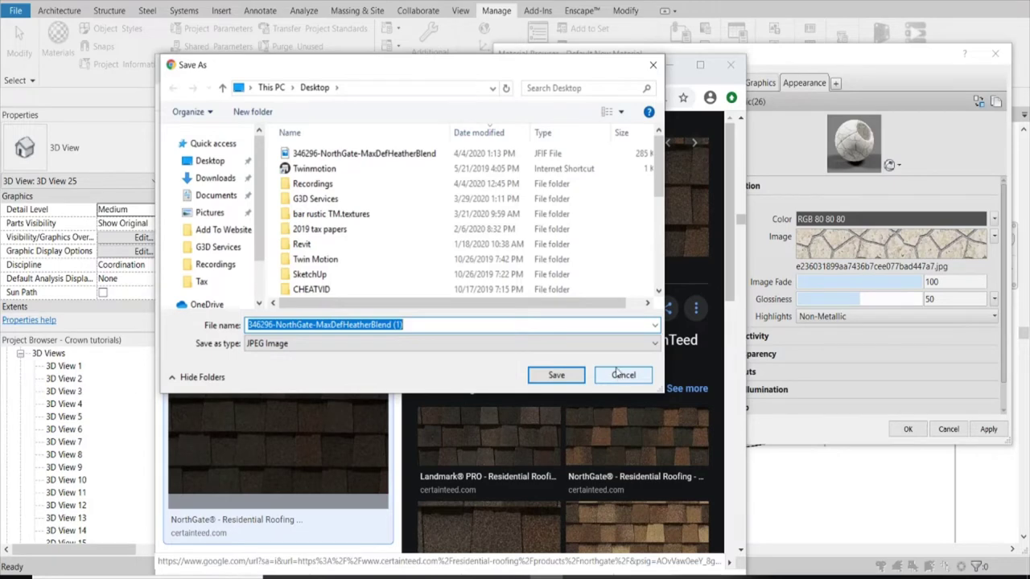
click(616, 371)
key(alt+Tab)
Reopen the texture file chooser and browse for the roofing image.
click(596, 202)
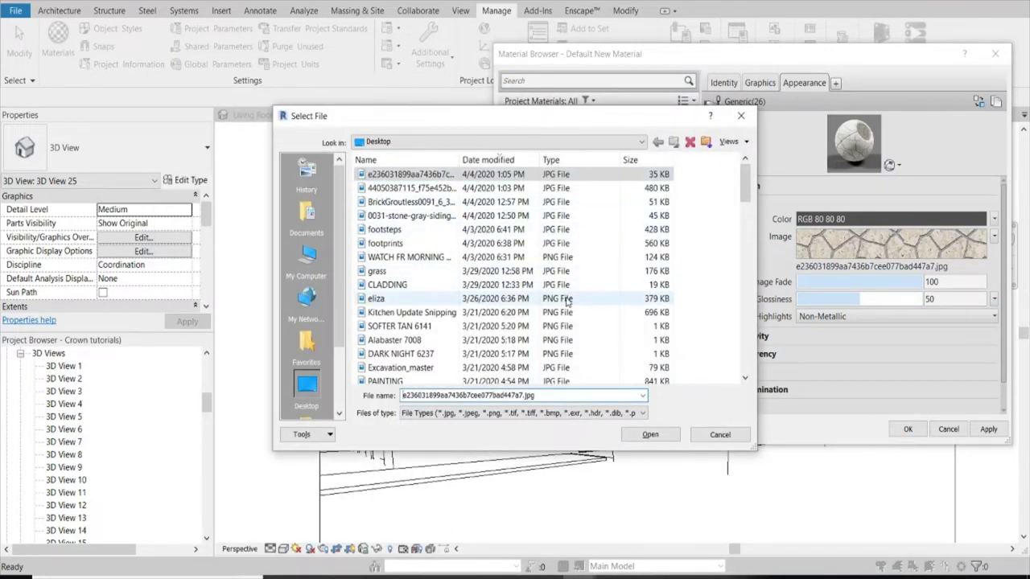
scroll(555, 303, down, 6)
scroll(555, 303, down, 6)
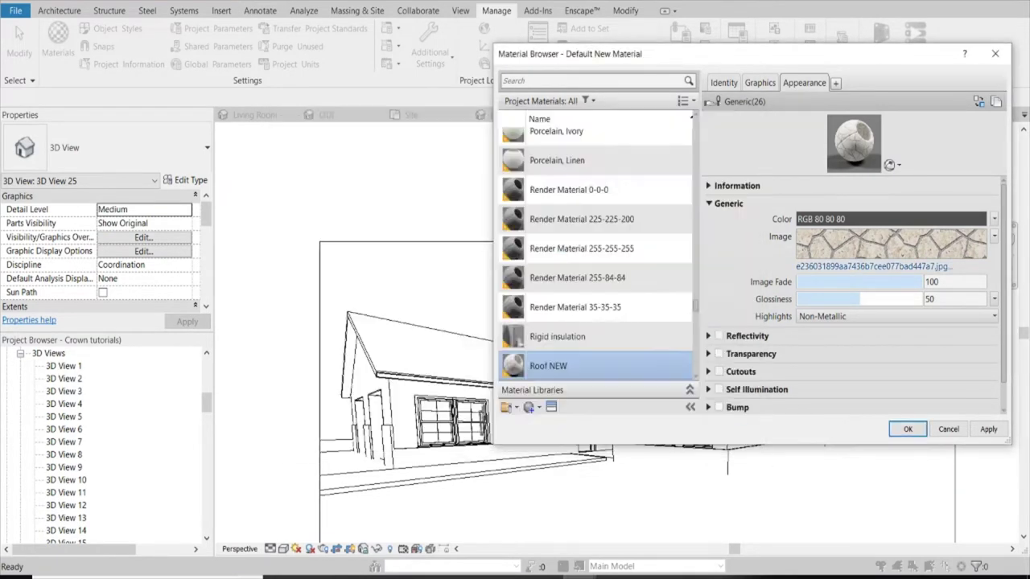
scroll(371, 201, up, 5)
scroll(372, 202, up, 5)
Preview the slate, Steel Metal Roofing, Northwoods and CertainTeed cedar shingle results.
scroll(372, 201, up, 5)
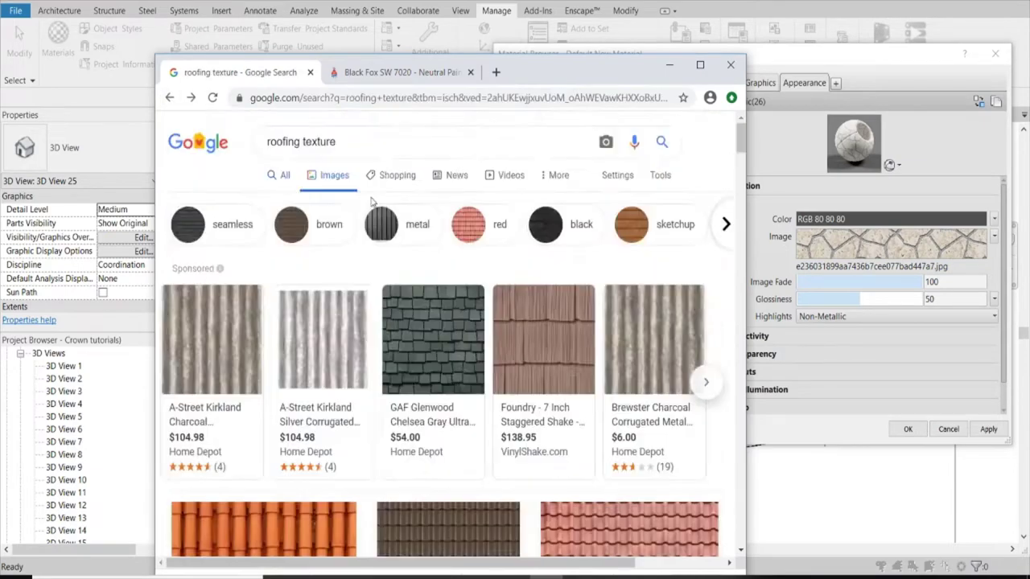
scroll(438, 266, down, 5)
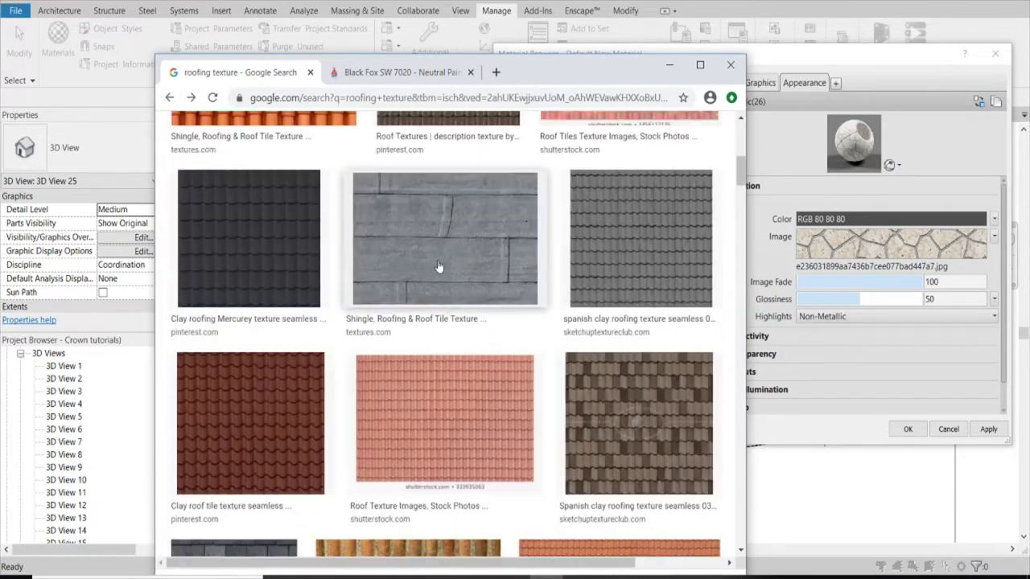
click(489, 270)
scroll(467, 258, down, 5)
scroll(466, 258, down, 3)
click(322, 282)
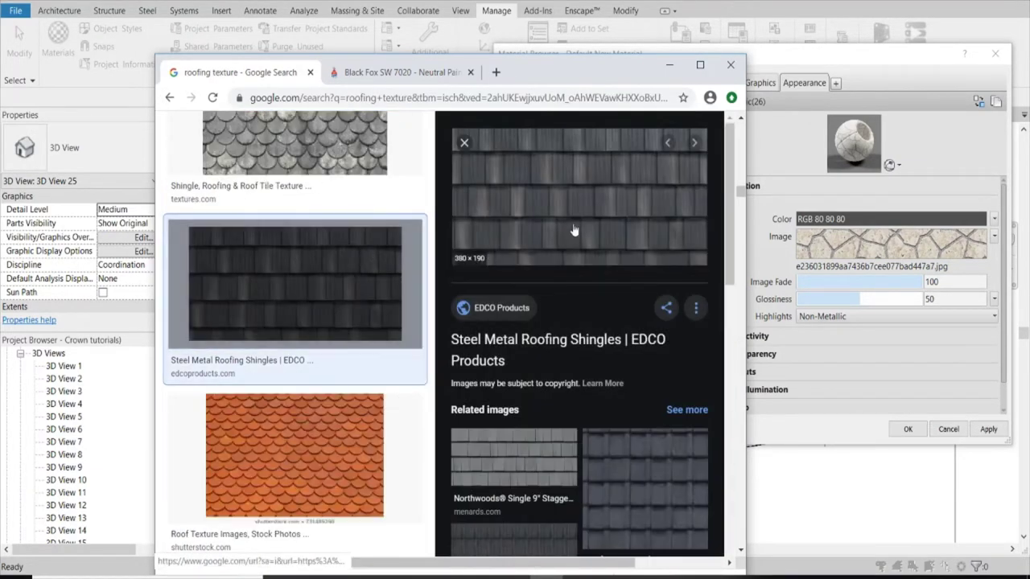
click(515, 457)
scroll(554, 249, down, 2)
click(644, 318)
Save the CertainTeed cedar shingle image and return to Revit's texture file chooser.
right_click(595, 206)
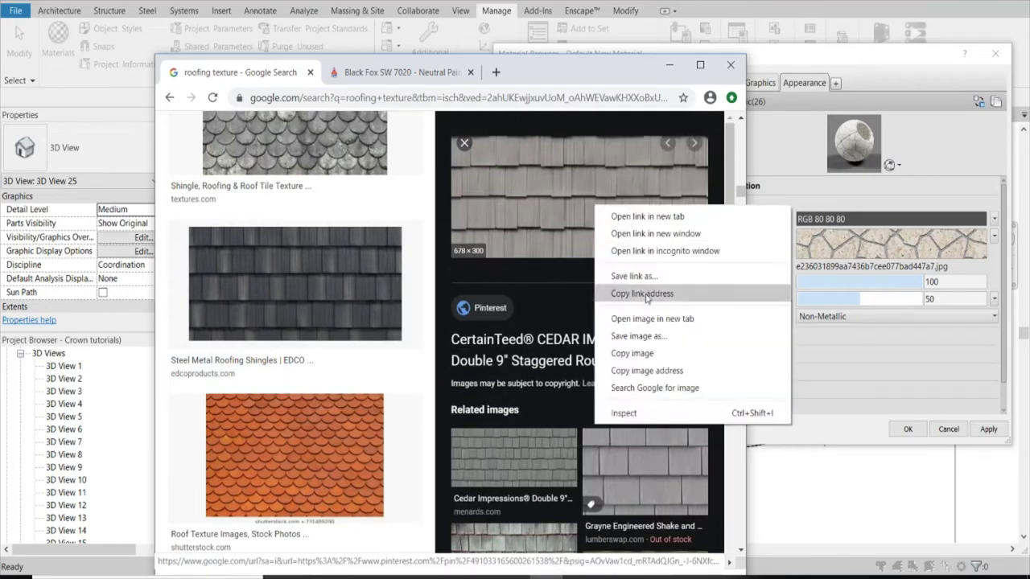
click(638, 335)
click(554, 375)
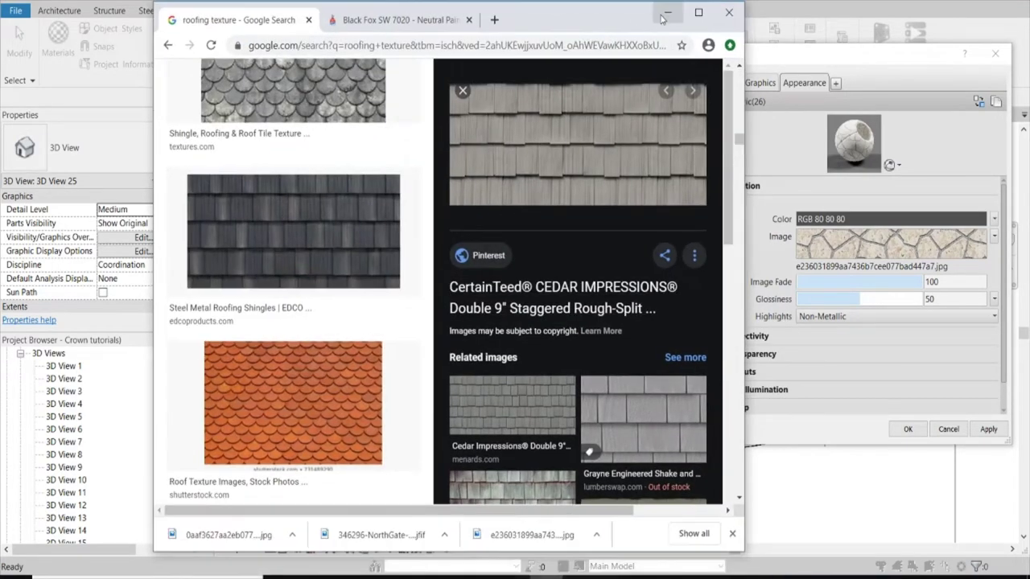
click(668, 12)
click(818, 245)
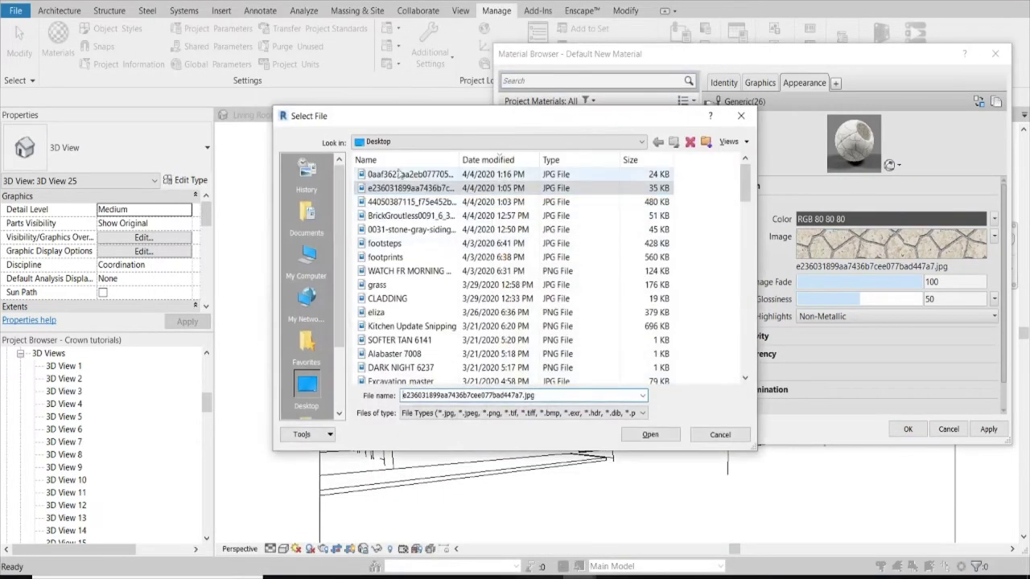
Load the cedar shingle JPG into Roof NEW, paint with Roof NEW, and view Enscape.
click(650, 434)
click(907, 428)
key(p)
key(t)
click(137, 76)
text(ROOF)
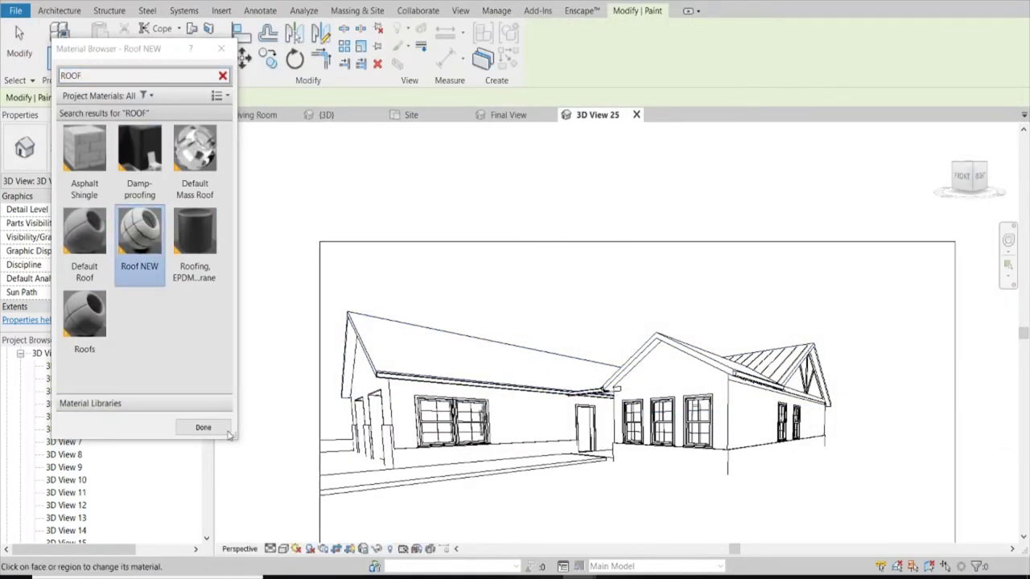
click(217, 428)
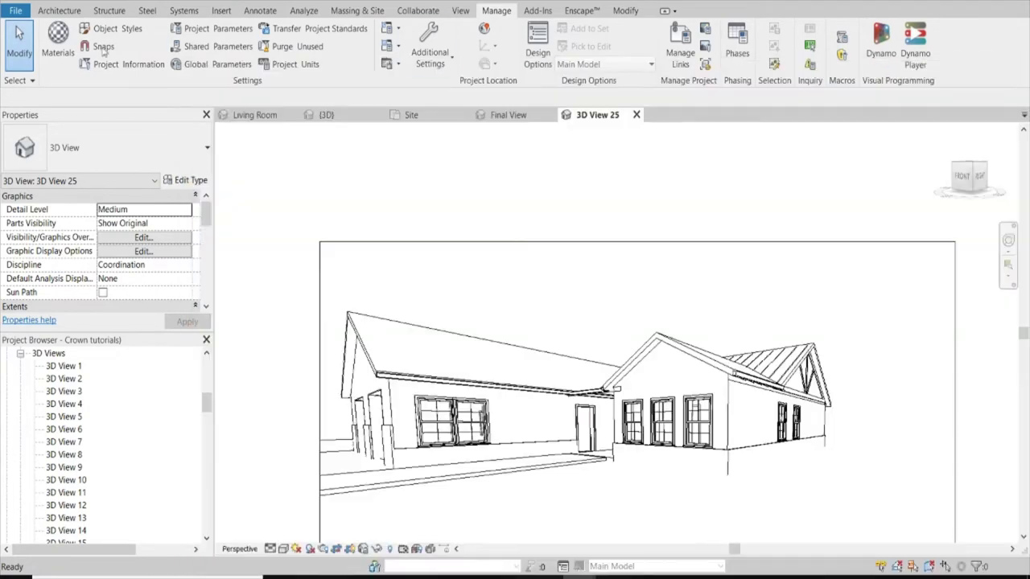
Reopen Roof NEW's texture image settings and recheck the Enscape render.
click(58, 40)
click(804, 83)
click(891, 243)
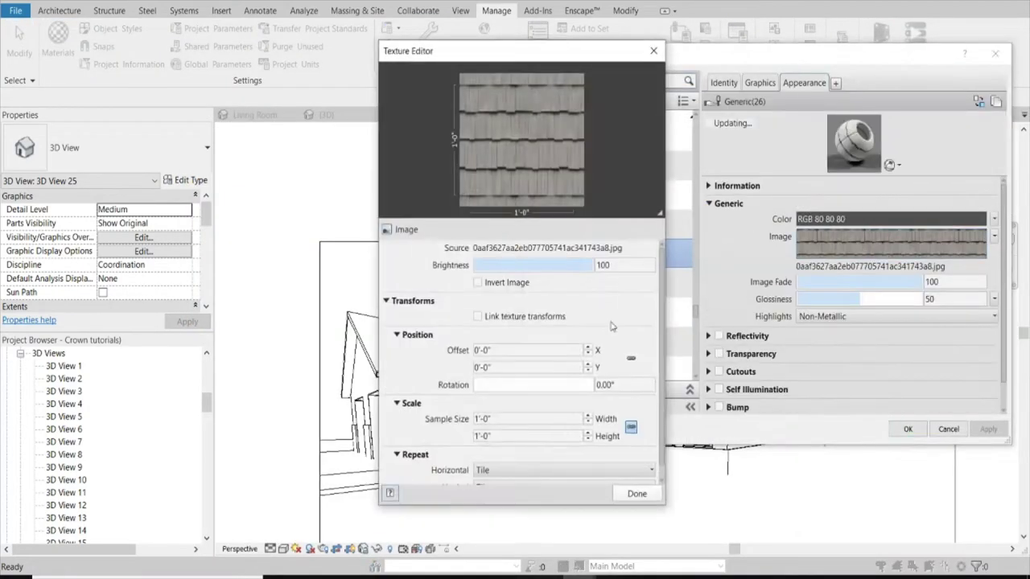
click(636, 493)
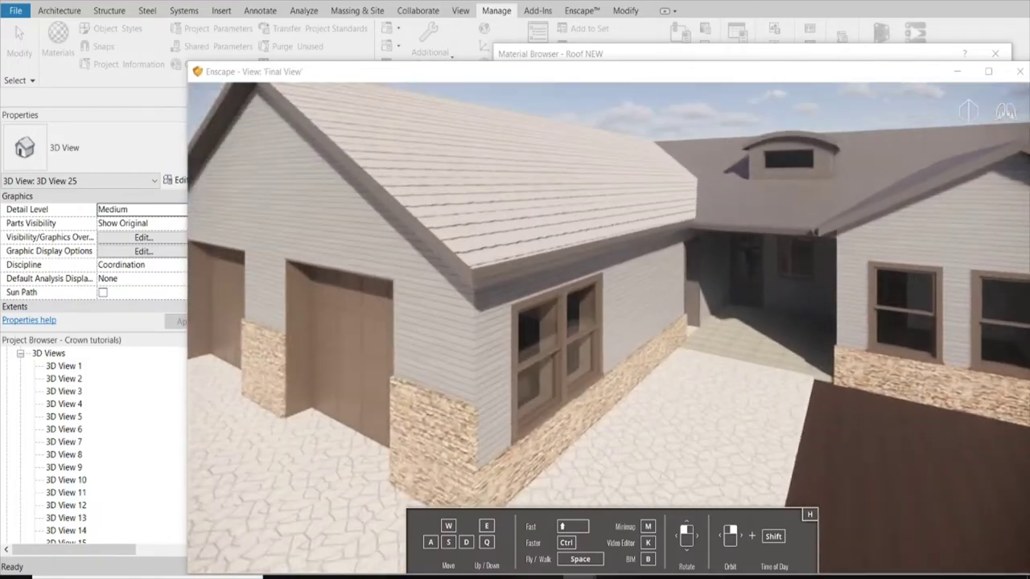
Tint the Roof NEW material beige, RGB 197 186 156.
key(alt+Tab)
scroll(761, 378, down, 2)
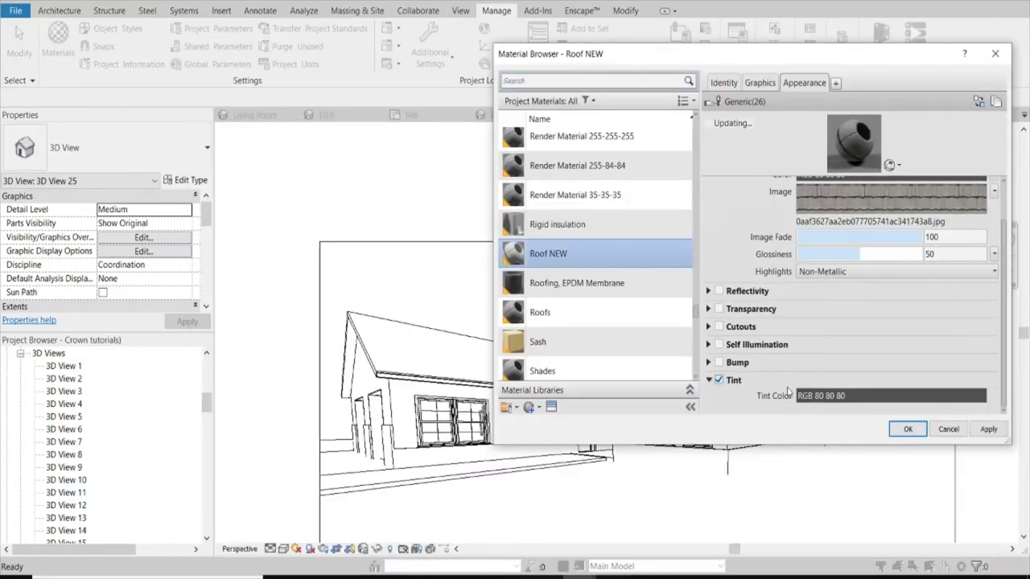
click(904, 270)
drag(774, 259, 784, 239)
drag(894, 231, 895, 198)
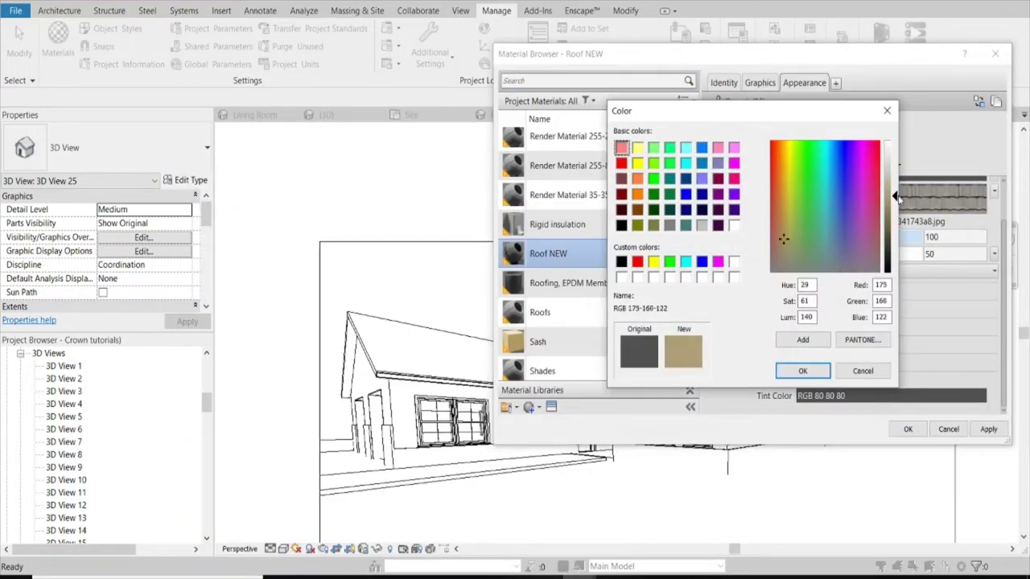
click(802, 371)
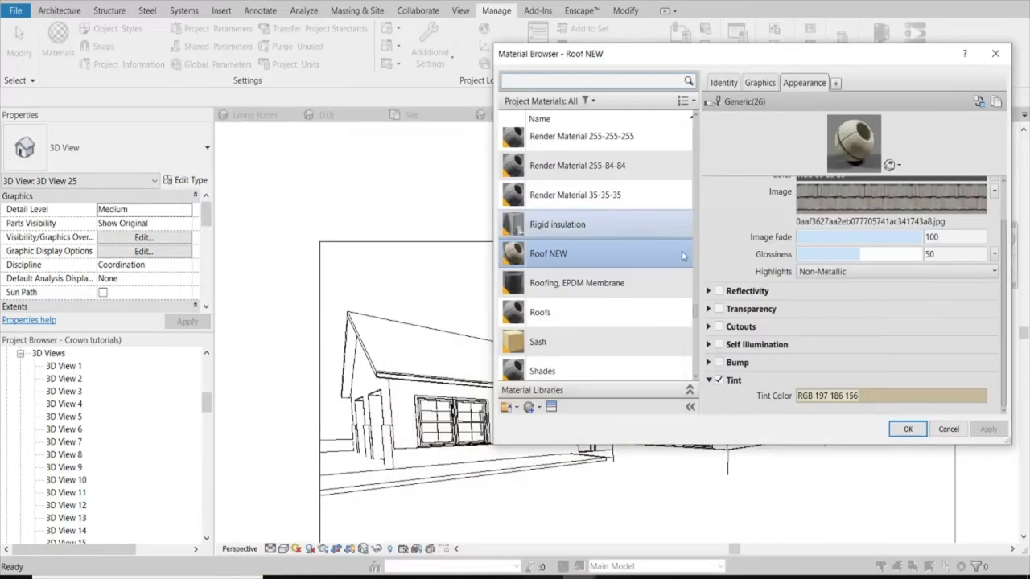
key(Return)
Select the roof and orbit the view to look down on it.
click(424, 328)
shift+middle_drag(424, 329, 568, 298)
key(Escape)
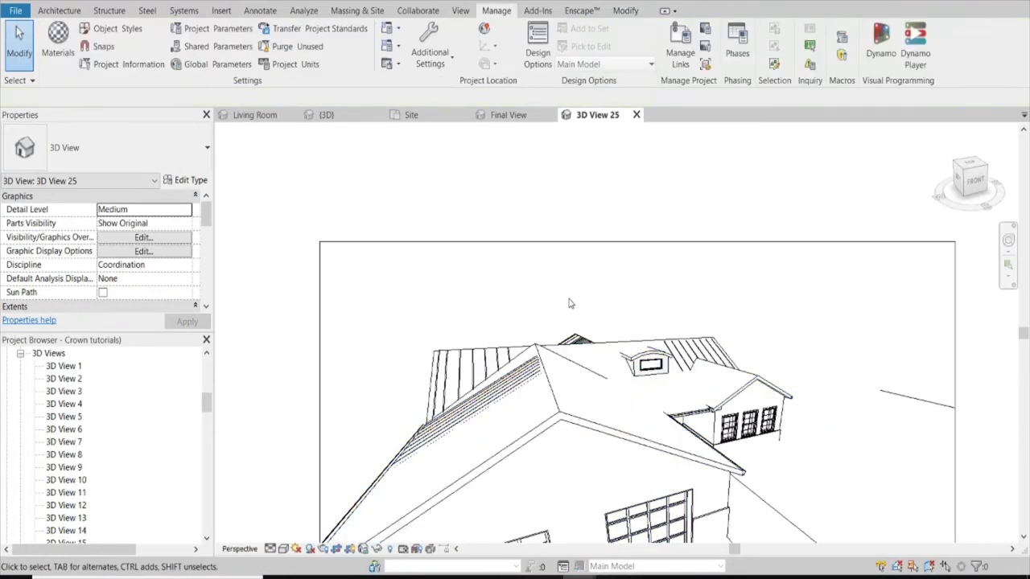
Paint a roof face beside the dormer with the Roof NEW material.
key(p)
key(t)
click(491, 445)
scroll(491, 445, up, 3)
scroll(757, 418, up, 3)
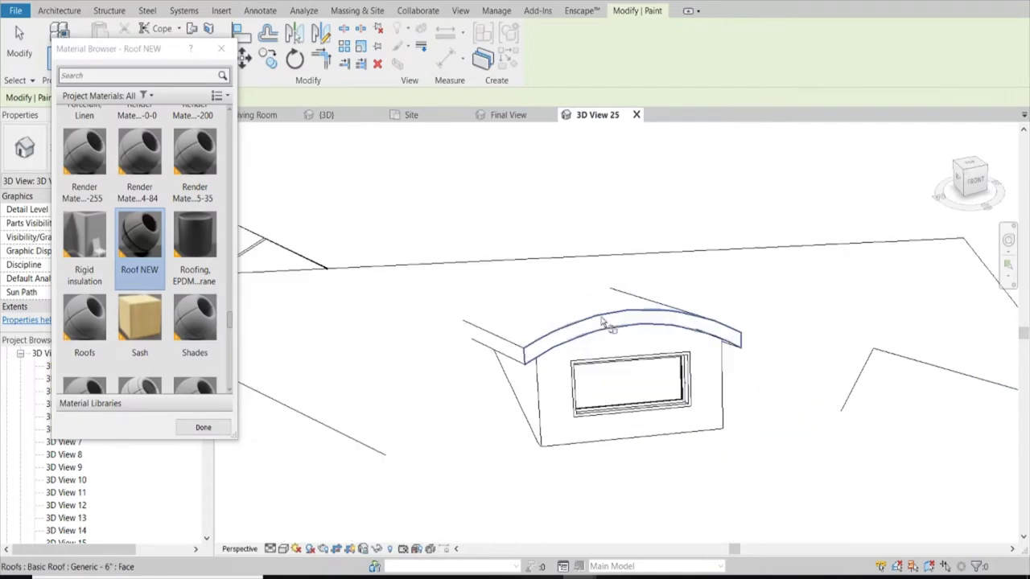
shift+middle_drag(757, 418, 740, 453)
scroll(740, 453, down, 3)
scroll(740, 453, down, 5)
key(Escape)
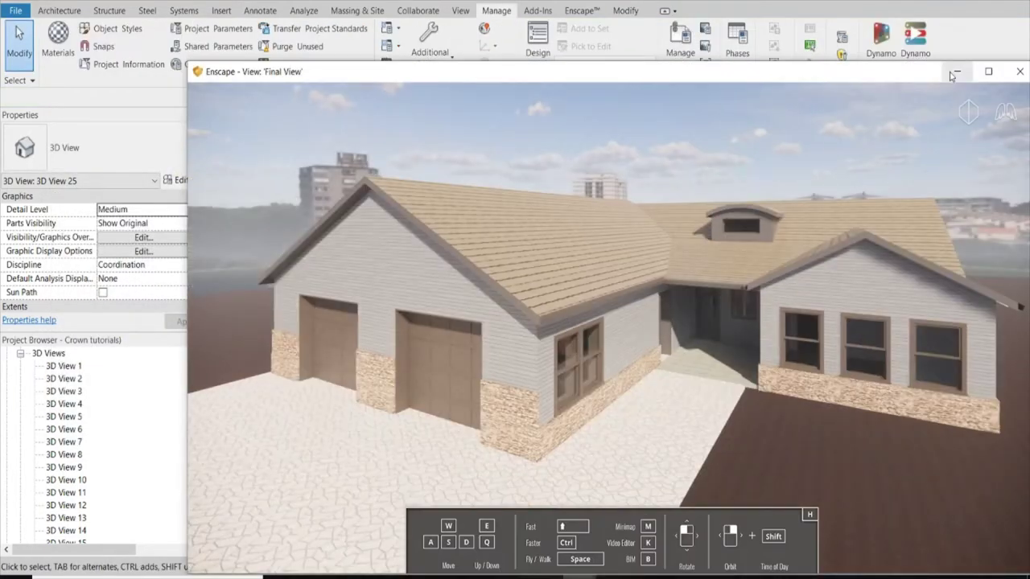
click(952, 74)
Paint the fascia and gutter faces with Gypsum Wall Board and check the render.
scroll(563, 321, up, 3)
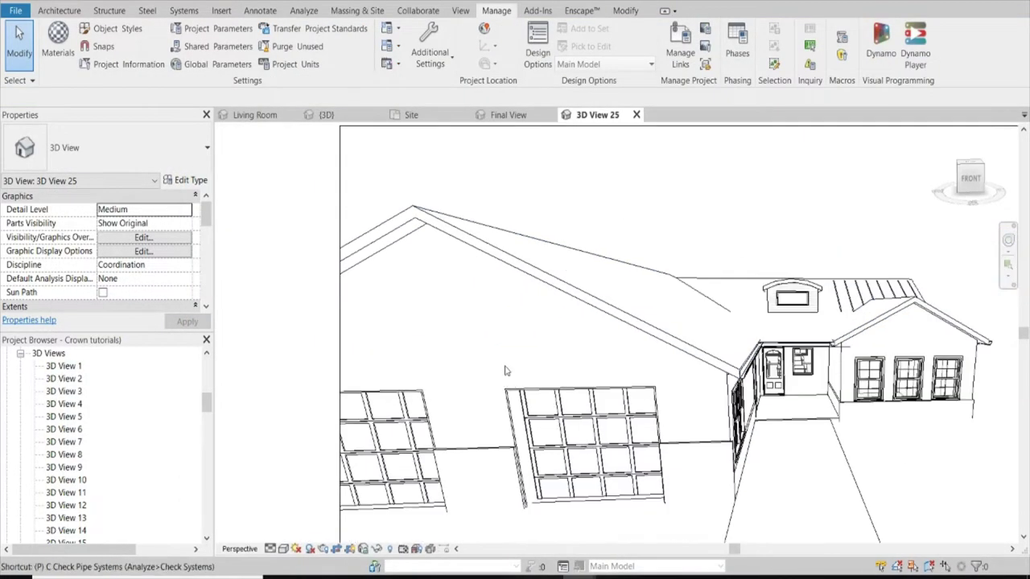
key(p)
key(t)
scroll(76, 354, down, 3)
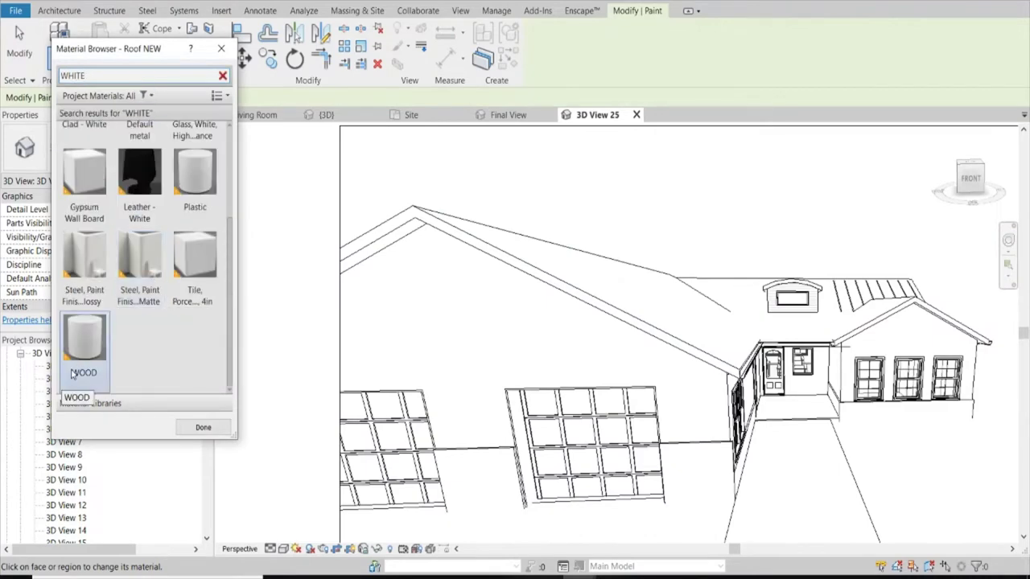
click(84, 173)
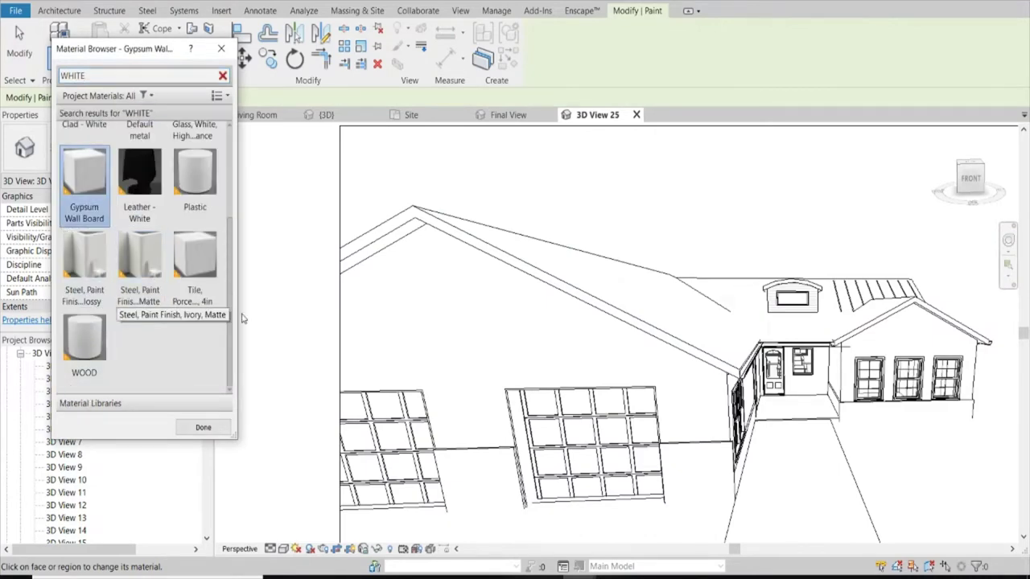
scroll(386, 213, up, 5)
click(203, 427)
click(609, 514)
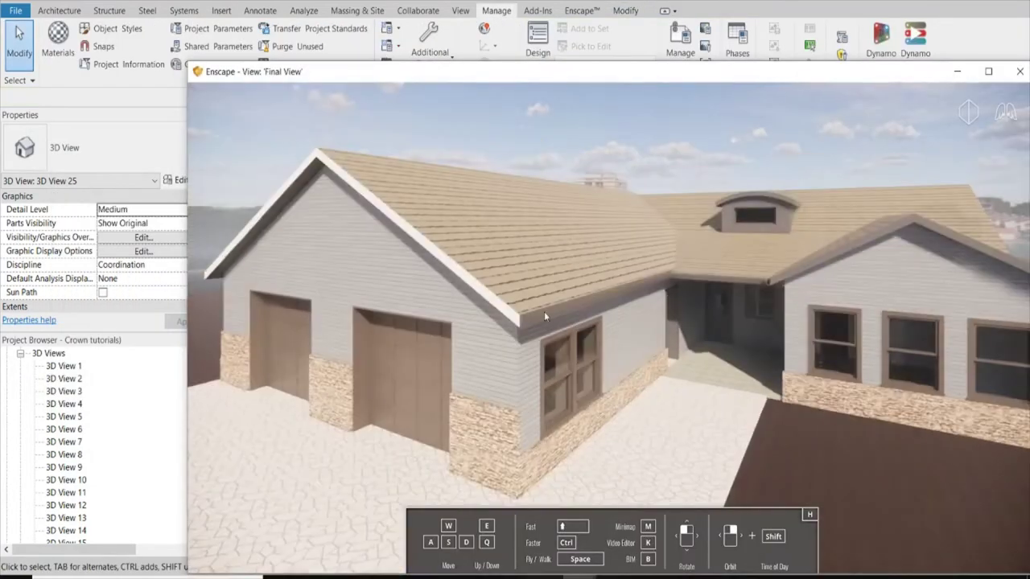
click(959, 72)
scroll(407, 354, down, 3)
With Paint active, orbit around the gable roof and gutter edge to inspect the trim.
key(p)
key(t)
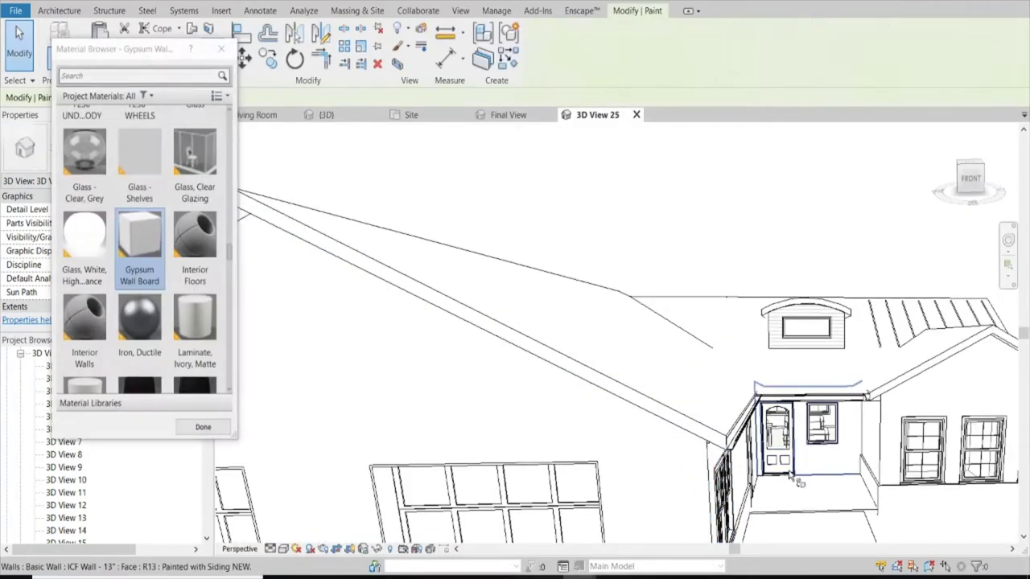
scroll(724, 453, up, 3)
scroll(724, 453, down, 2)
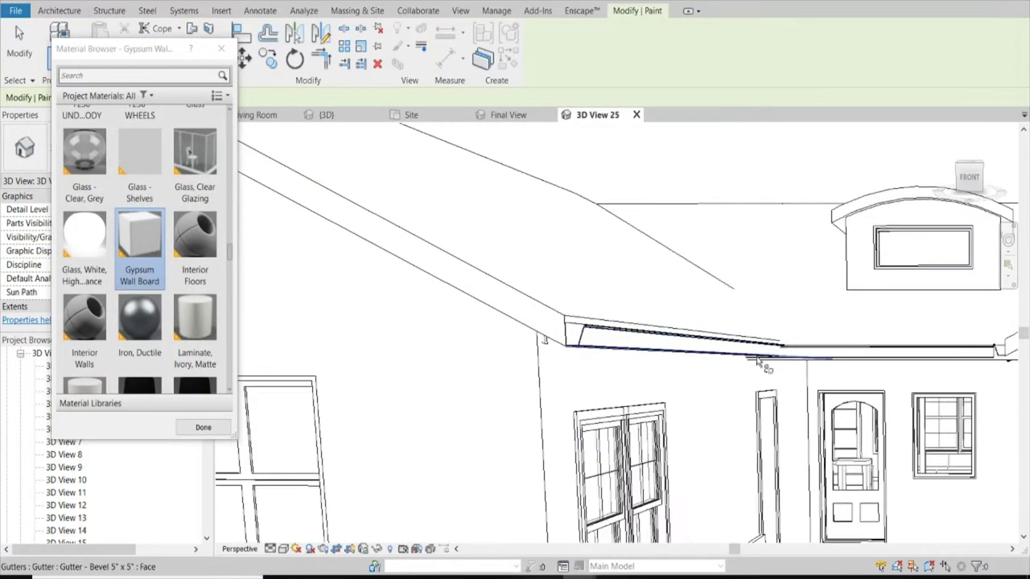
scroll(724, 453, up, 4)
scroll(724, 455, down, 3)
scroll(724, 455, up, 2)
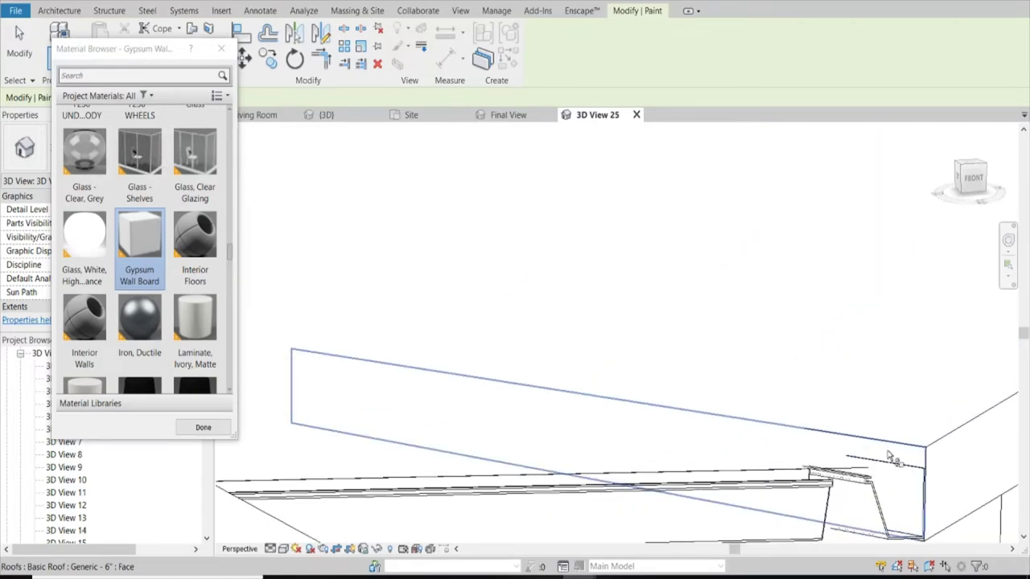
scroll(724, 455, down, 2)
shift+middle_drag(724, 454, 841, 424)
scroll(840, 424, up, 3)
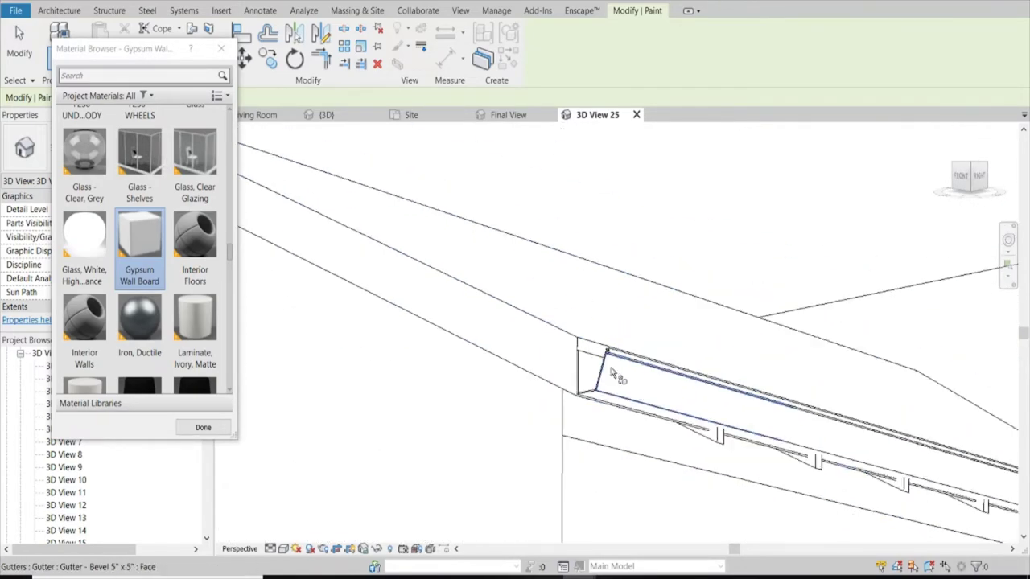
scroll(813, 473, down, 2)
shift+middle_drag(813, 473, 813, 473)
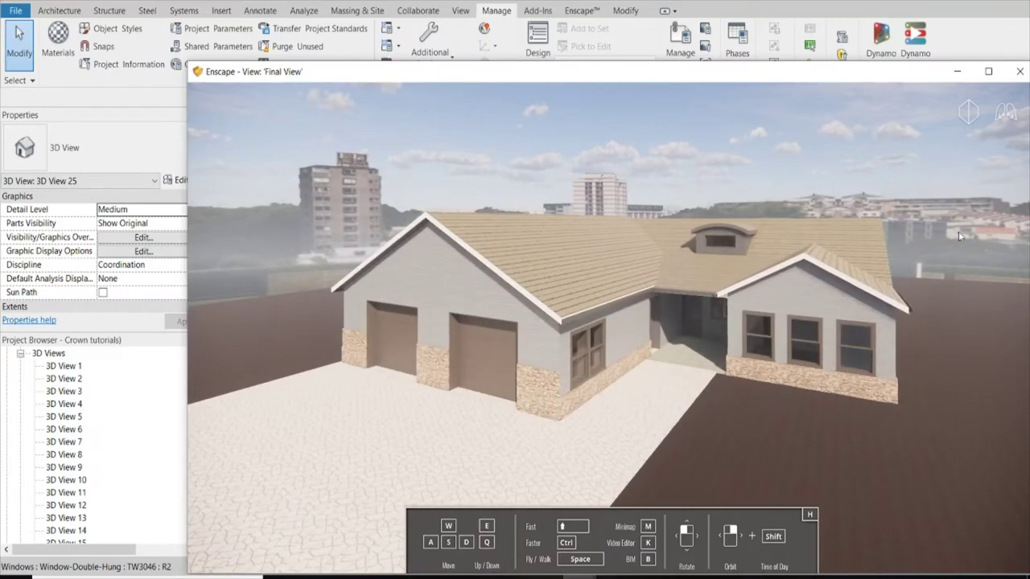
right_drag(958, 231, 845, 234)
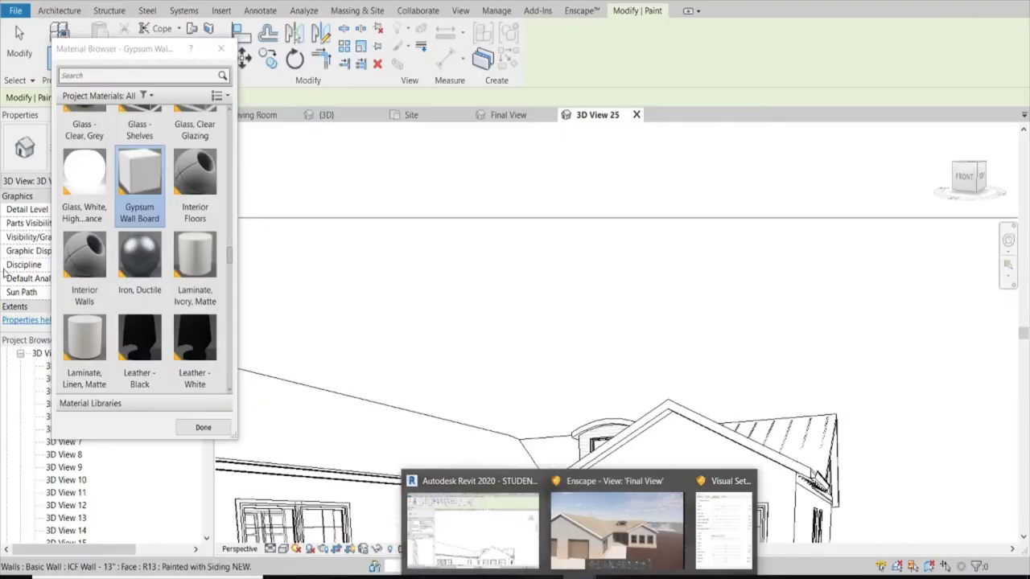
scroll(548, 389, down, 2)
shift+middle_drag(548, 389, 494, 391)
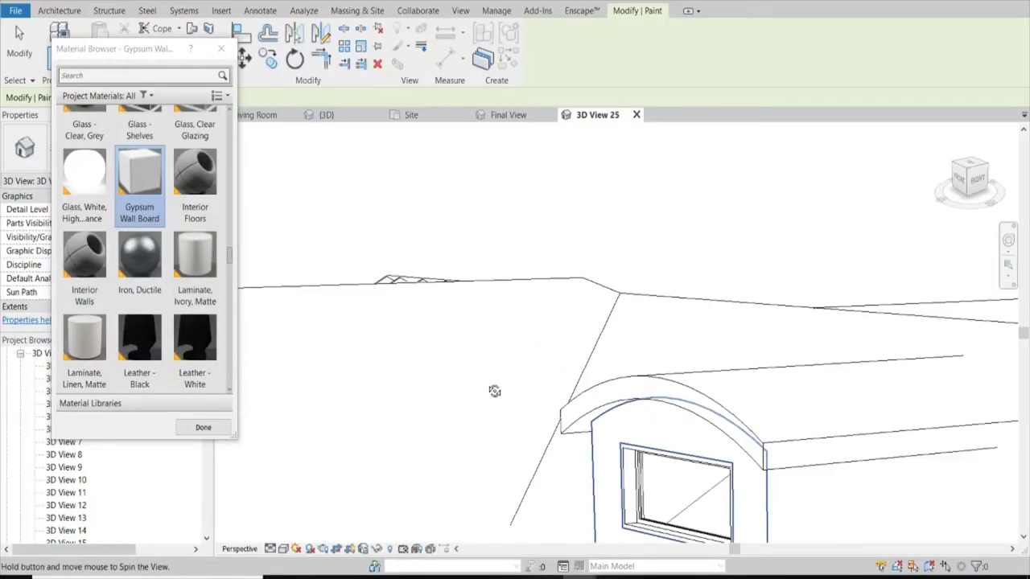
Paint remaining roof faces with Roof NEW and the dormer walls with Siding NEW, then view the render.
text(ROOF)
click(140, 233)
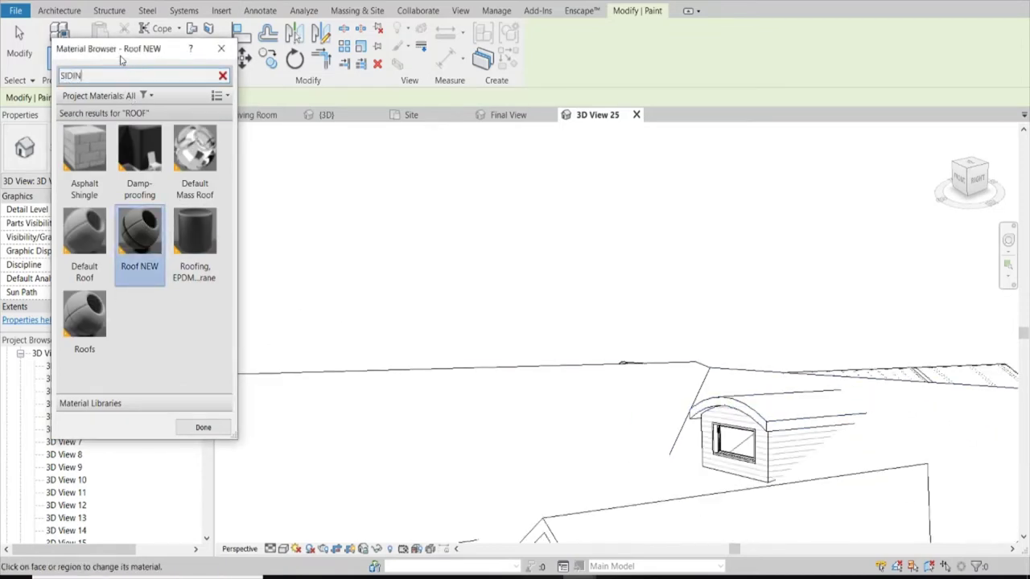
text(G)
click(165, 153)
scroll(774, 449, up, 2)
scroll(792, 443, down, 3)
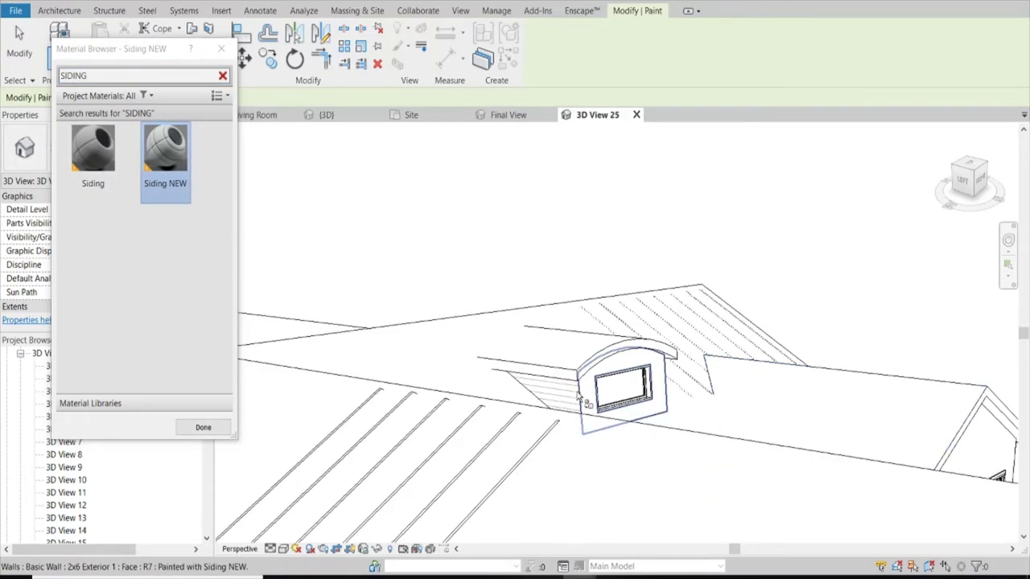
click(202, 427)
click(617, 534)
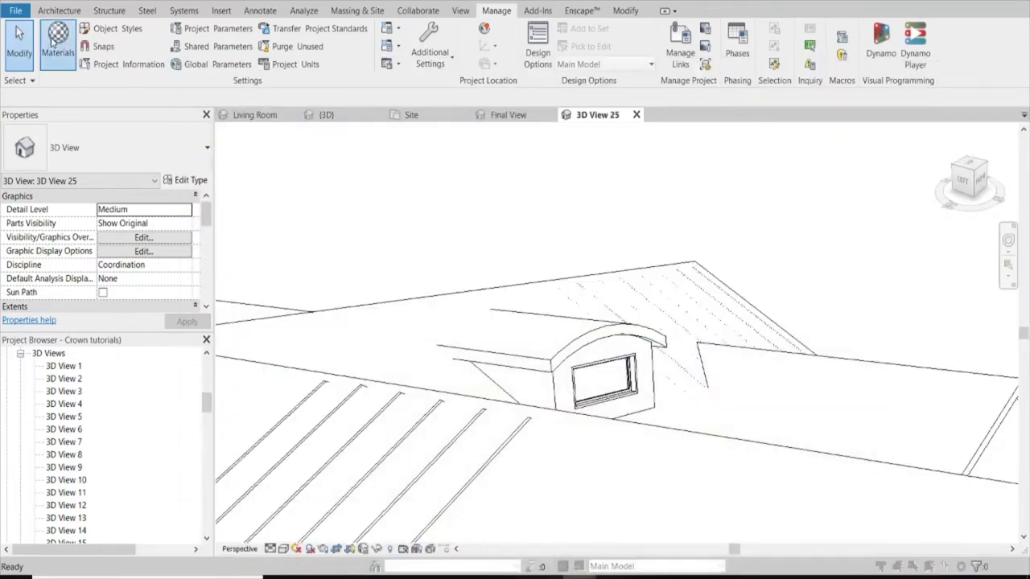
Create a new GRASS material whose surface and cut patterns are green Sand.
click(52, 40)
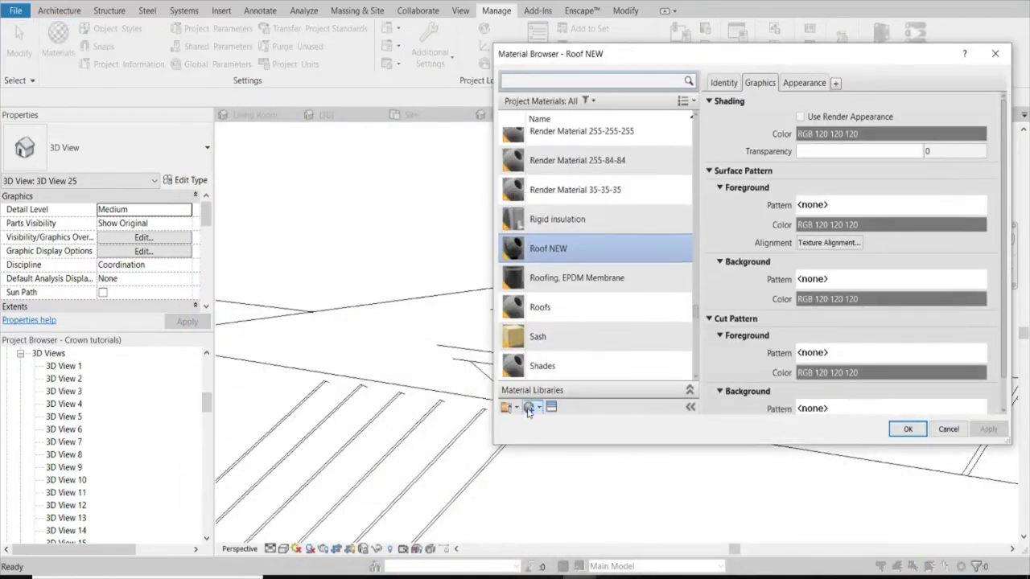
click(506, 408)
click(529, 409)
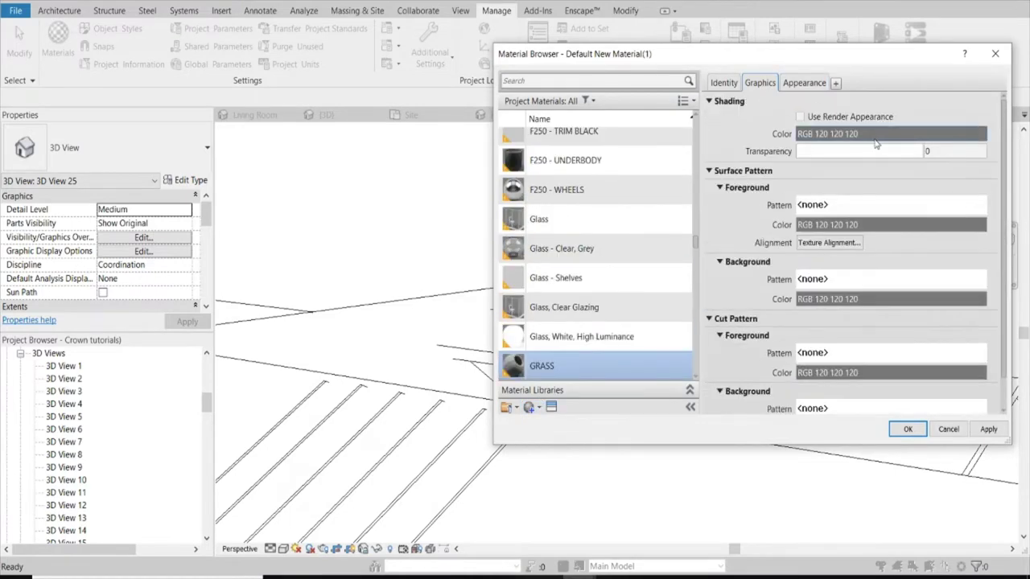
click(865, 208)
click(761, 386)
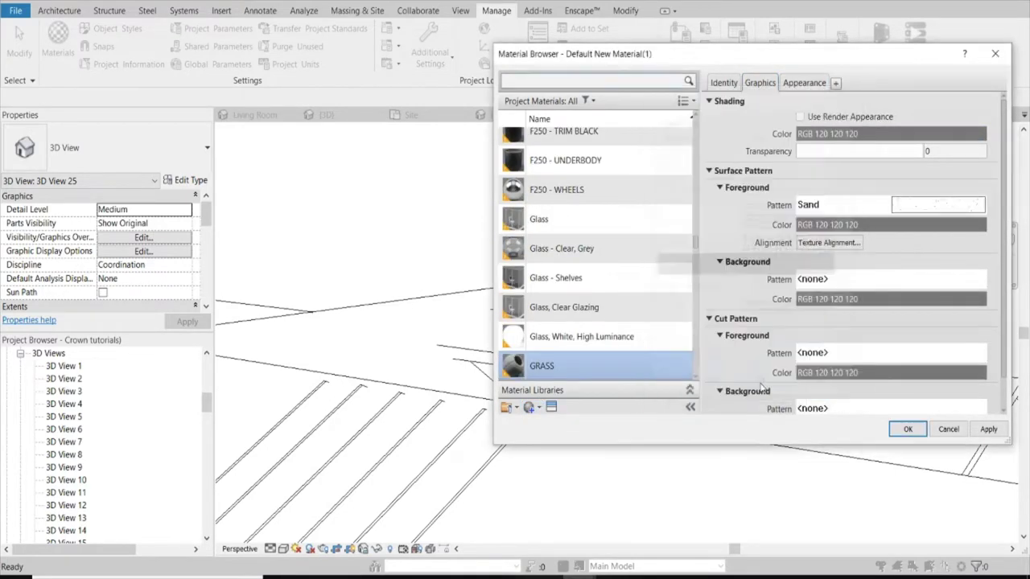
click(834, 227)
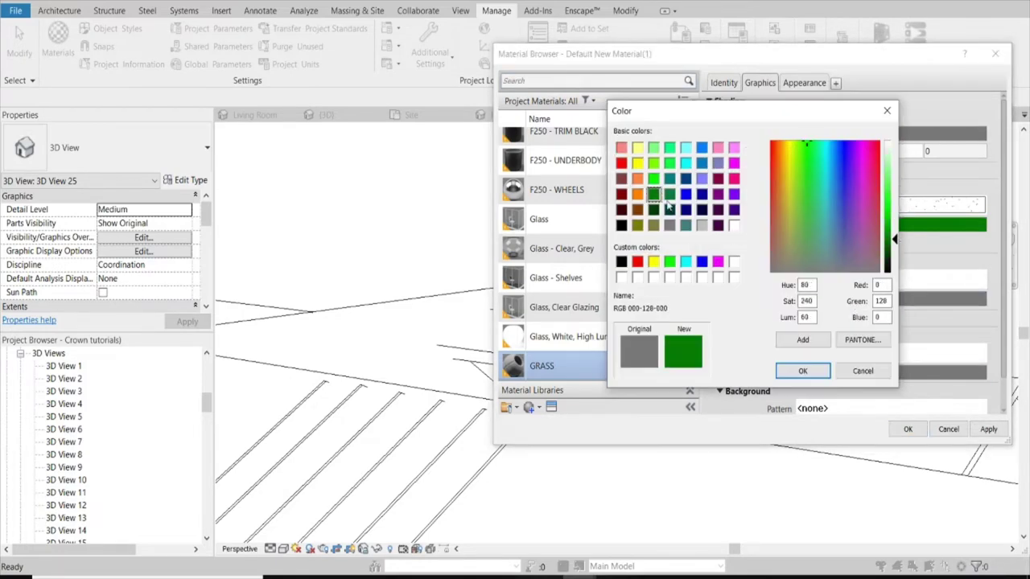
click(802, 370)
click(814, 370)
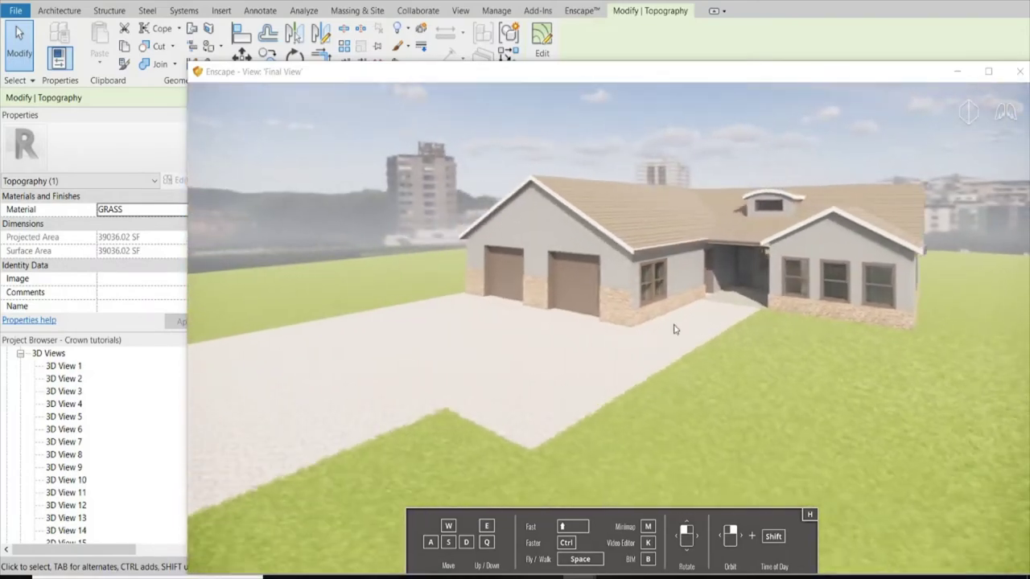
Reposition and resize the Enscape render window, then go back to Revit.
drag(816, 70, 674, 51)
drag(885, 113, 994, 113)
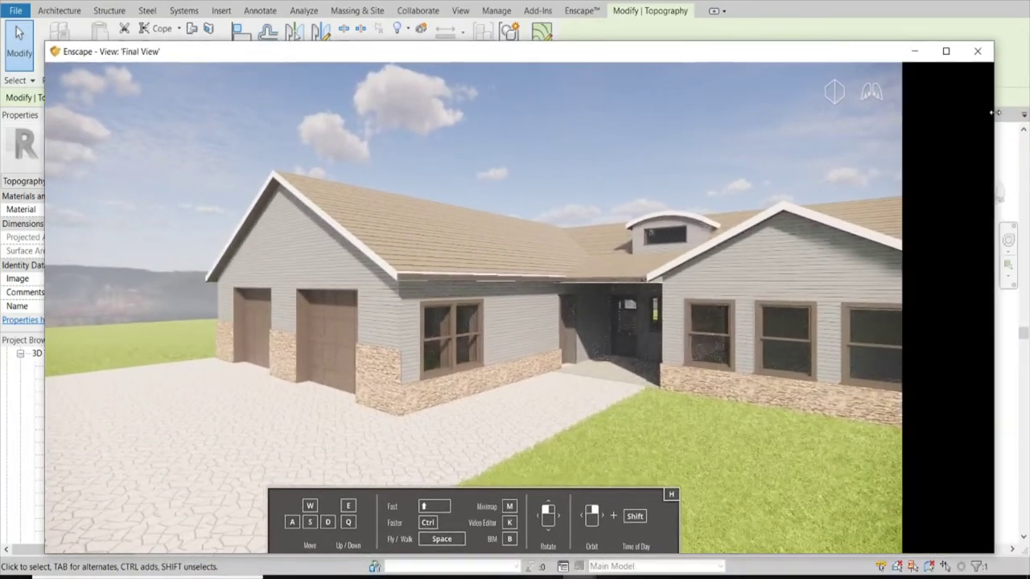
drag(830, 43, 814, 94)
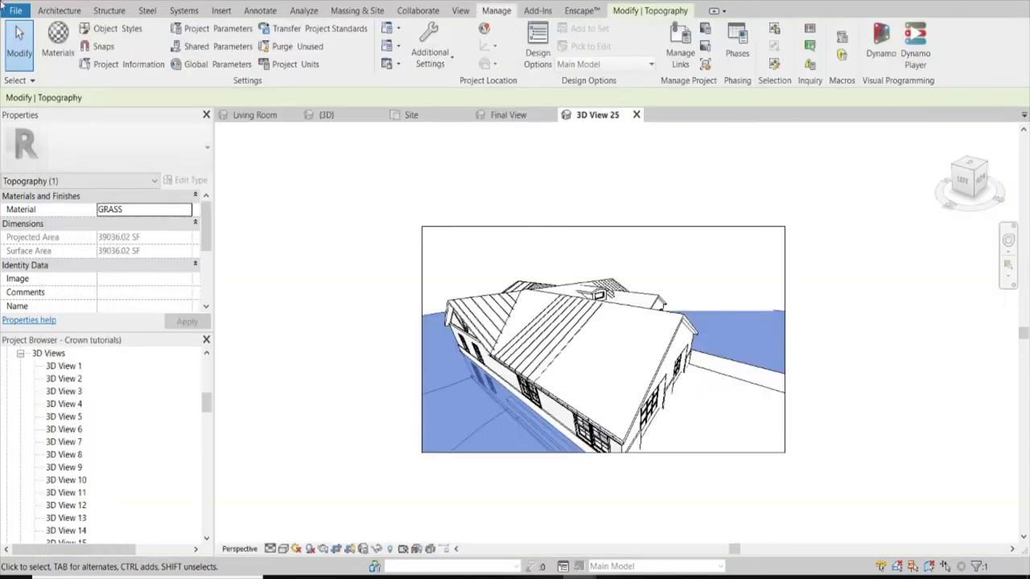
click(57, 10)
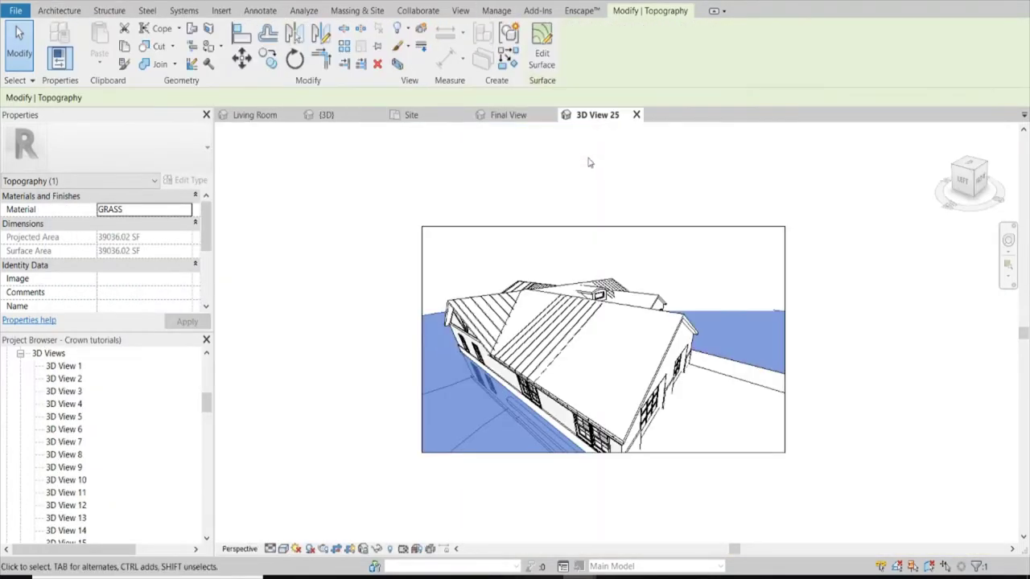
Switch to Final View with a Clear horizon and sunny time of day, then close the preview.
click(509, 114)
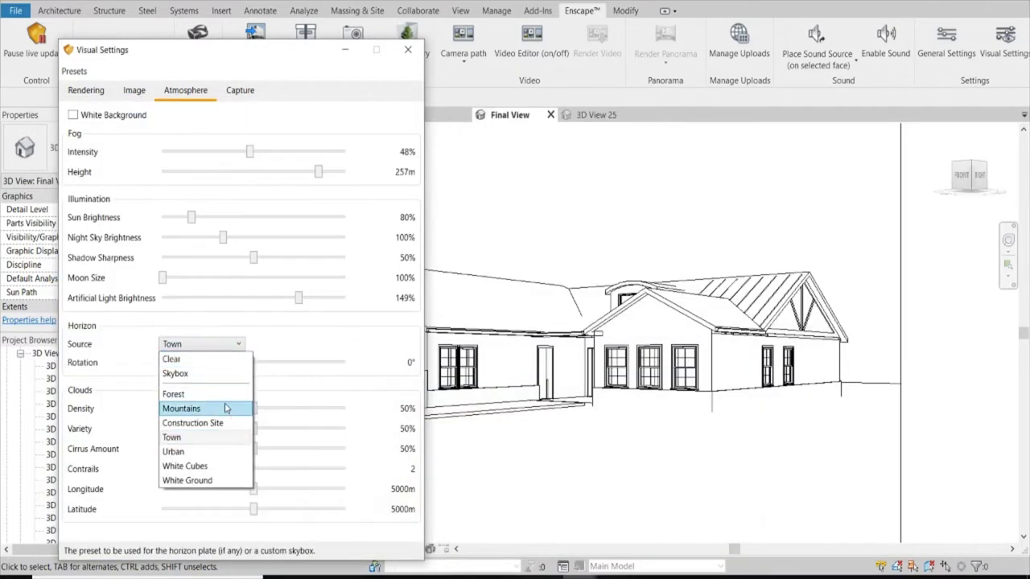
click(172, 359)
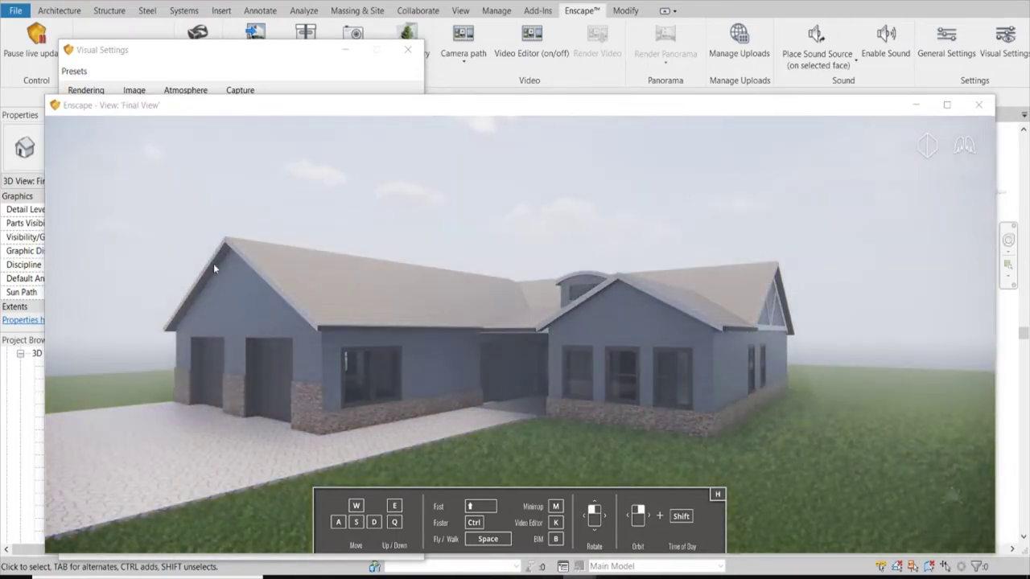
mouse_move(214, 269)
shift+right_down()
mouse_move(718, 345)
mouse_move(708, 345)
shift+right_up()
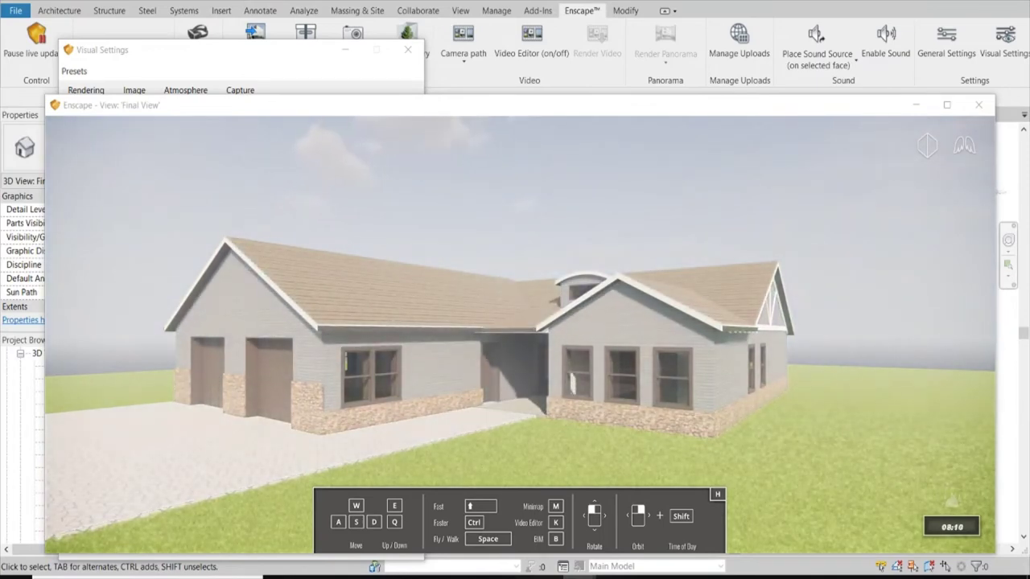
click(918, 104)
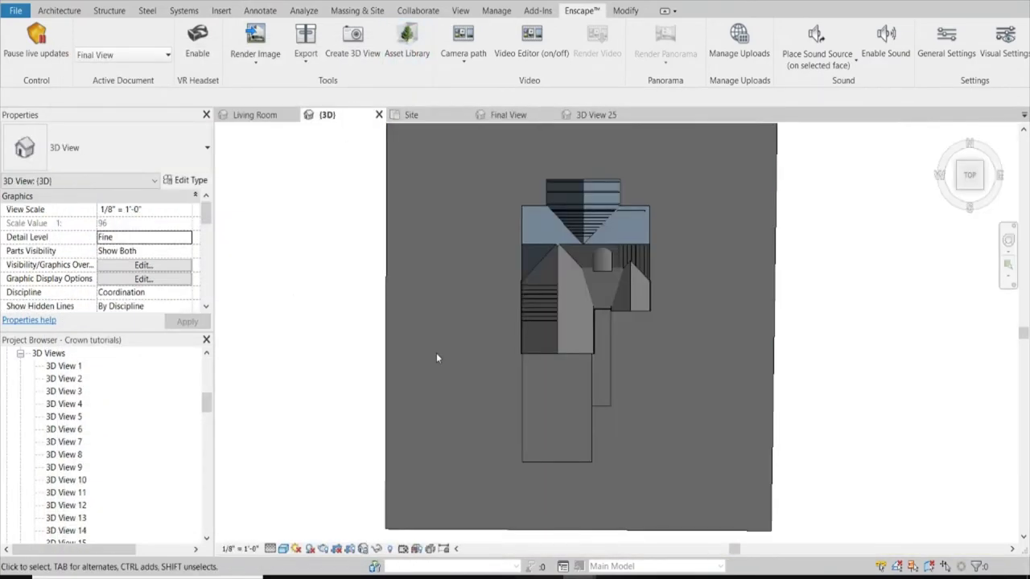
Place seven Tree 18 trees from the Enscape asset library around the house.
click(413, 61)
text(Tr)
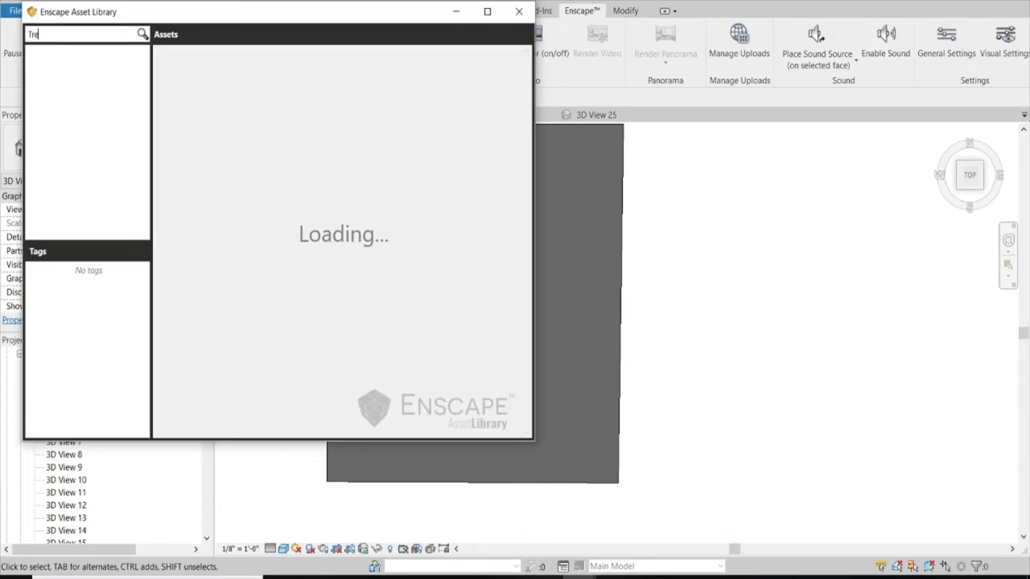
text(e)
scroll(475, 193, down, 3)
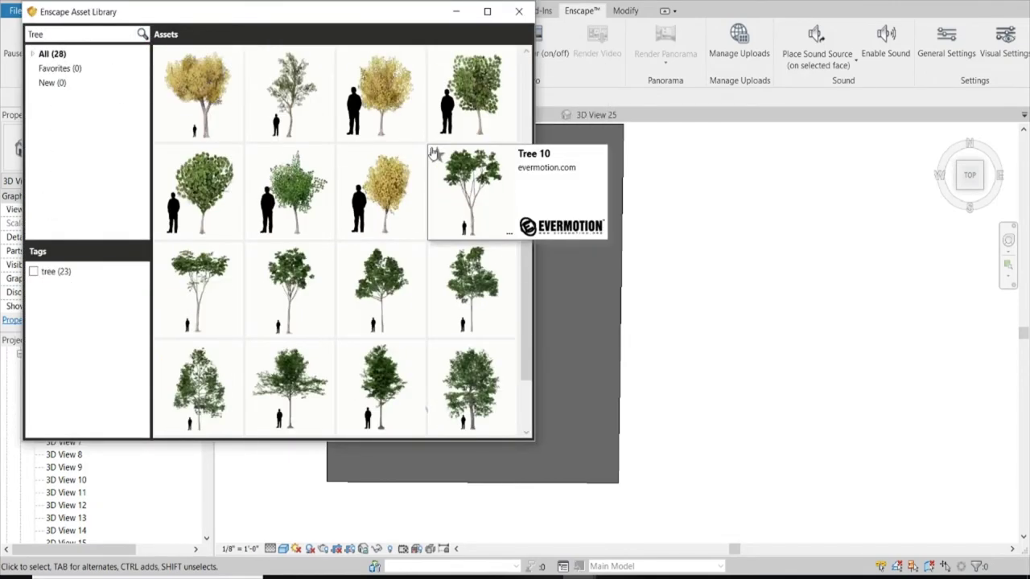
click(484, 387)
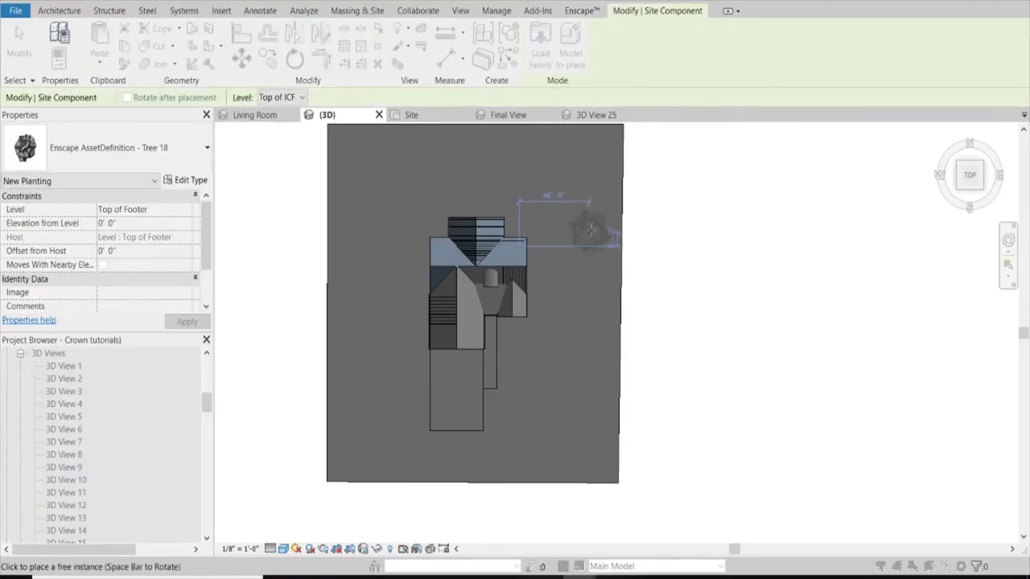
click(563, 276)
click(529, 172)
click(481, 176)
click(367, 150)
click(354, 374)
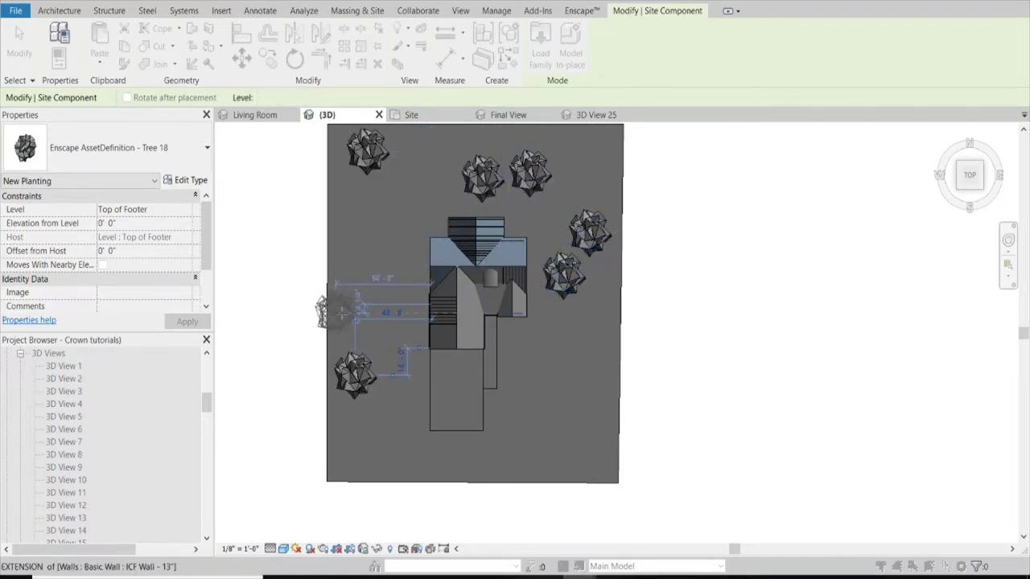
click(348, 206)
click(354, 259)
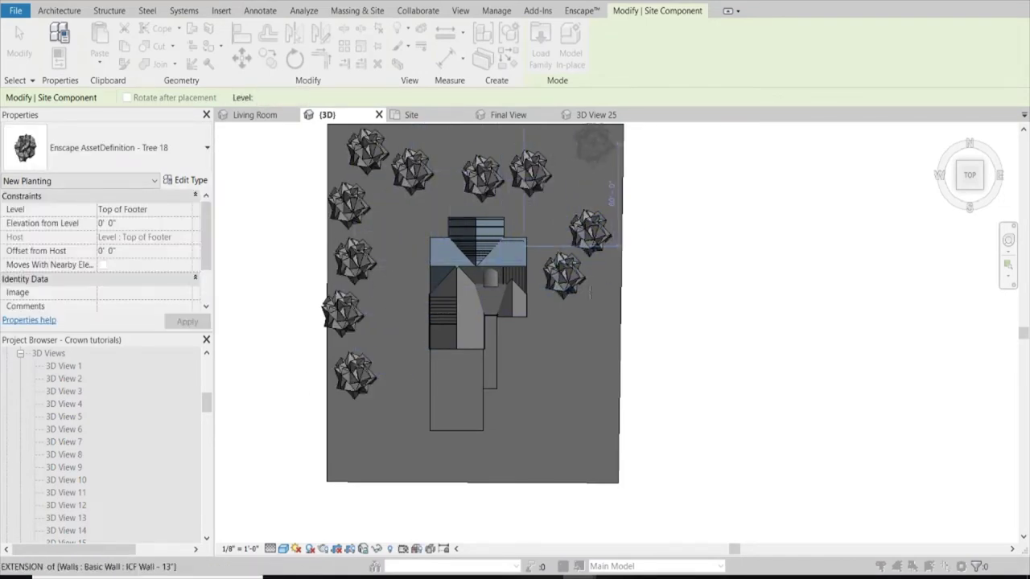
key(Escape)
text(shrub)
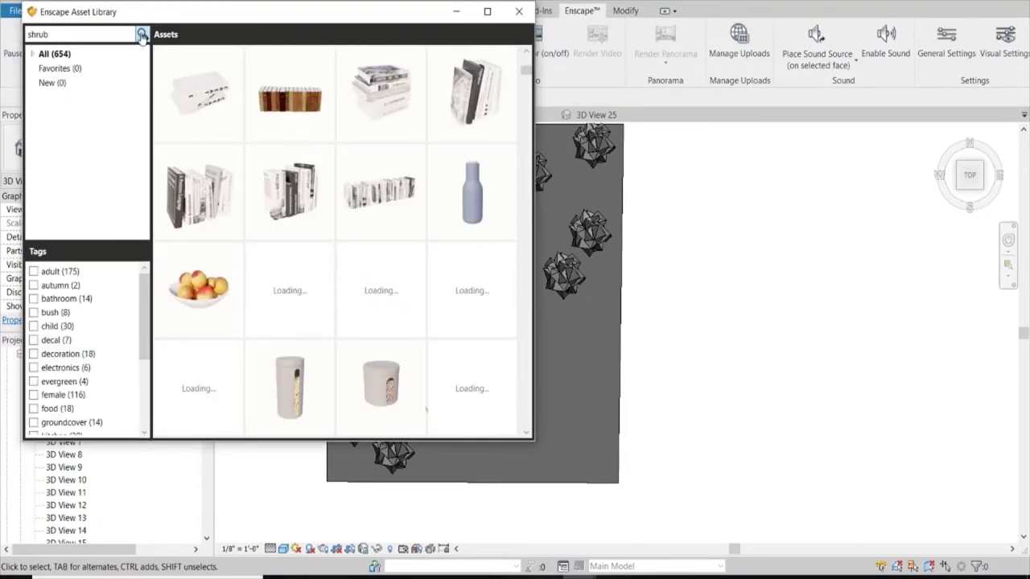
Browse the library's stone and shrub assets and pick Balm Bush for placement.
scroll(61, 346, down, 3)
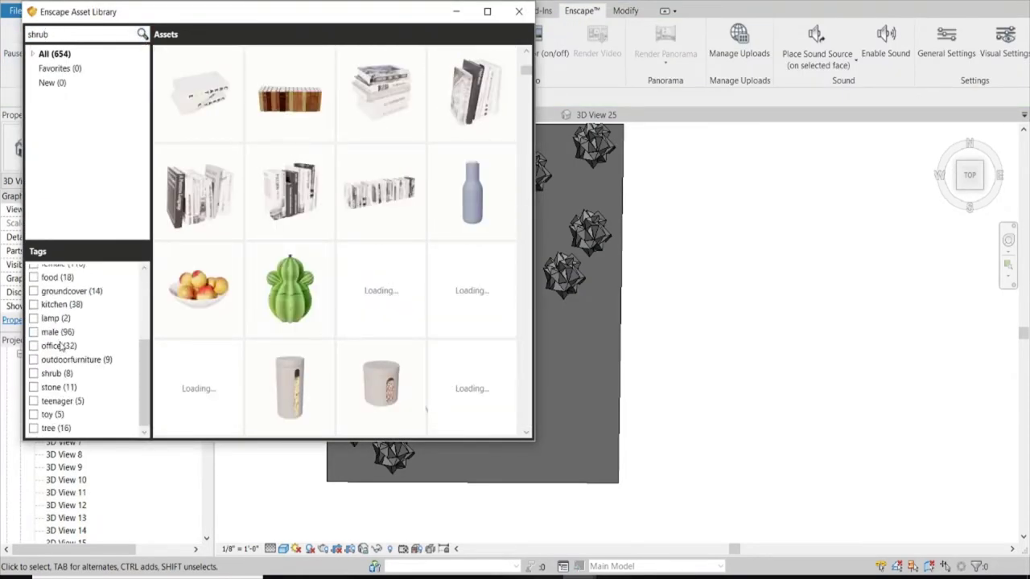
click(54, 388)
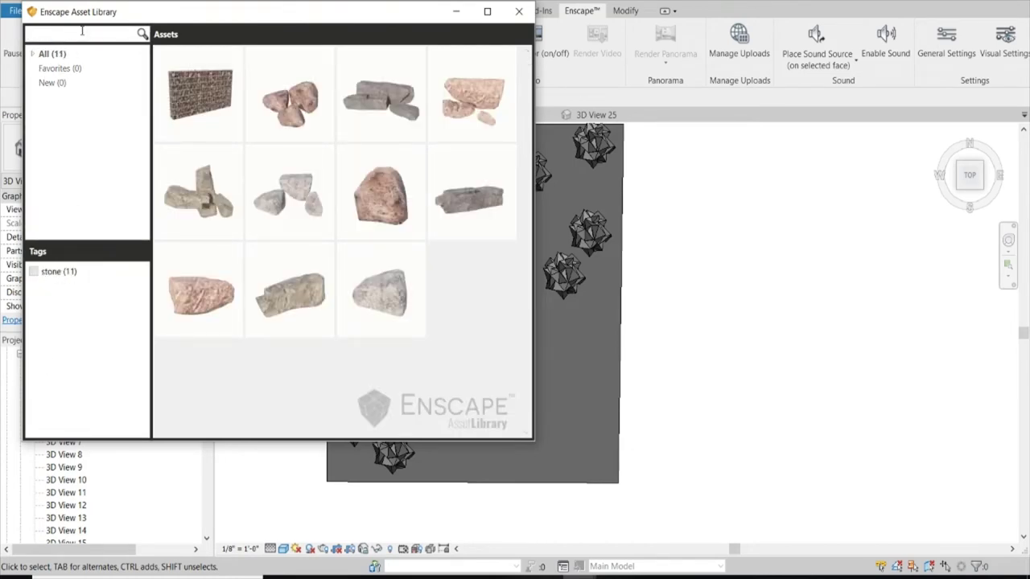
click(81, 31)
text(shrub)
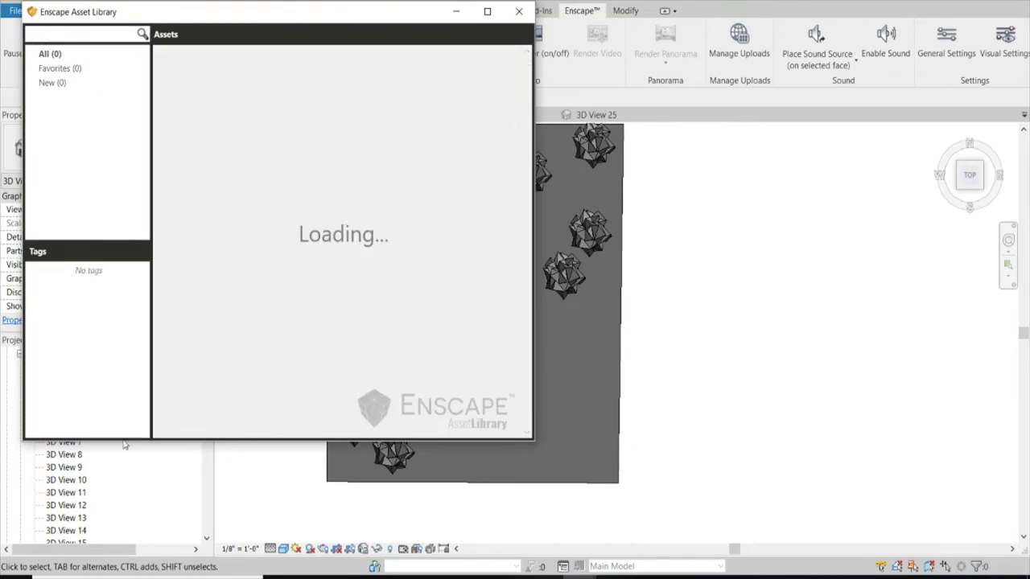
scroll(57, 357, up, 1)
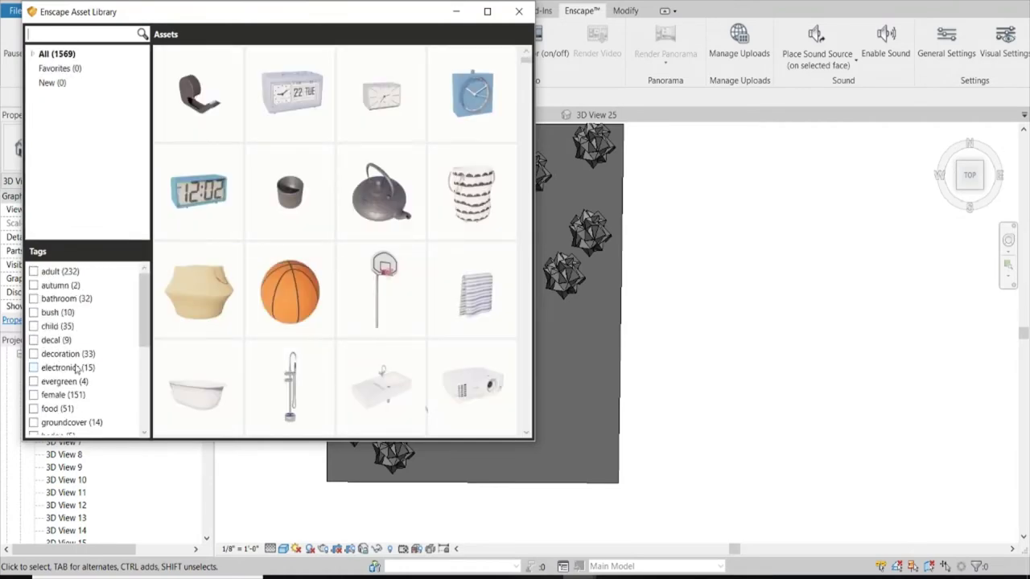
scroll(81, 367, down, 5)
click(34, 415)
click(199, 94)
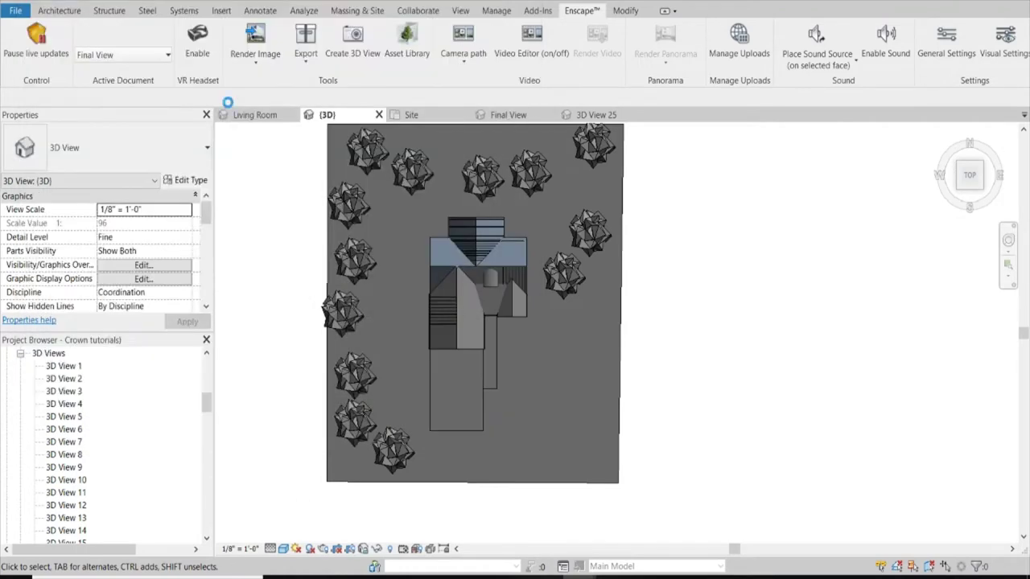
Plant four Balm Bushes in a row beside the house front.
scroll(506, 382, up, 4)
scroll(511, 379, up, 2)
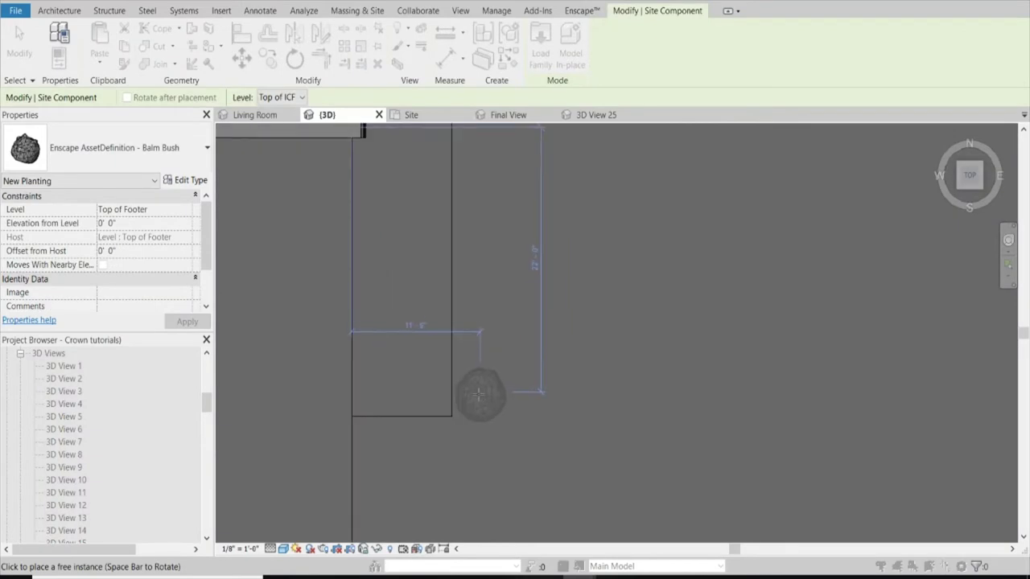
click(483, 395)
click(475, 321)
scroll(480, 321, down, 3)
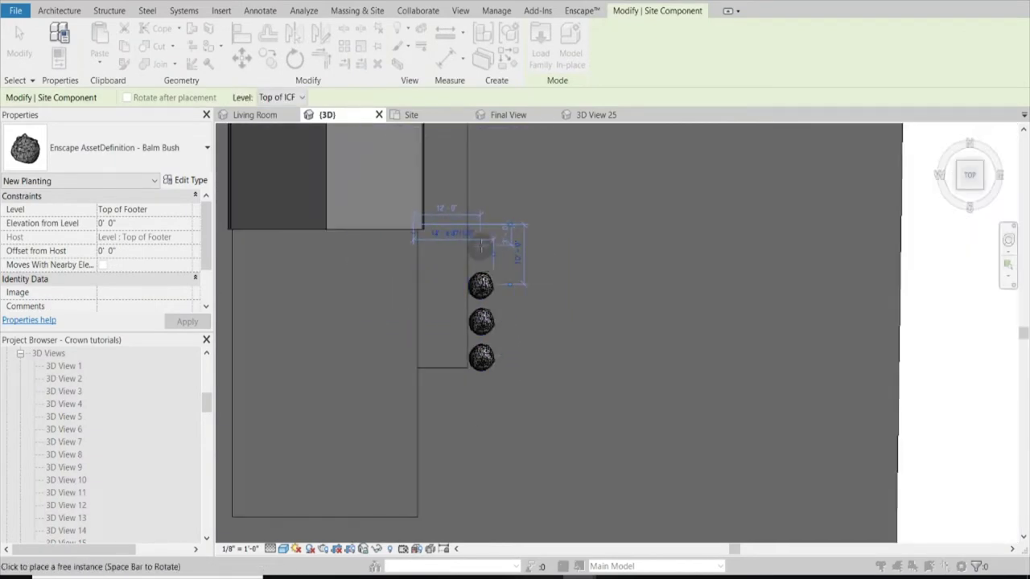
scroll(480, 257, up, 2)
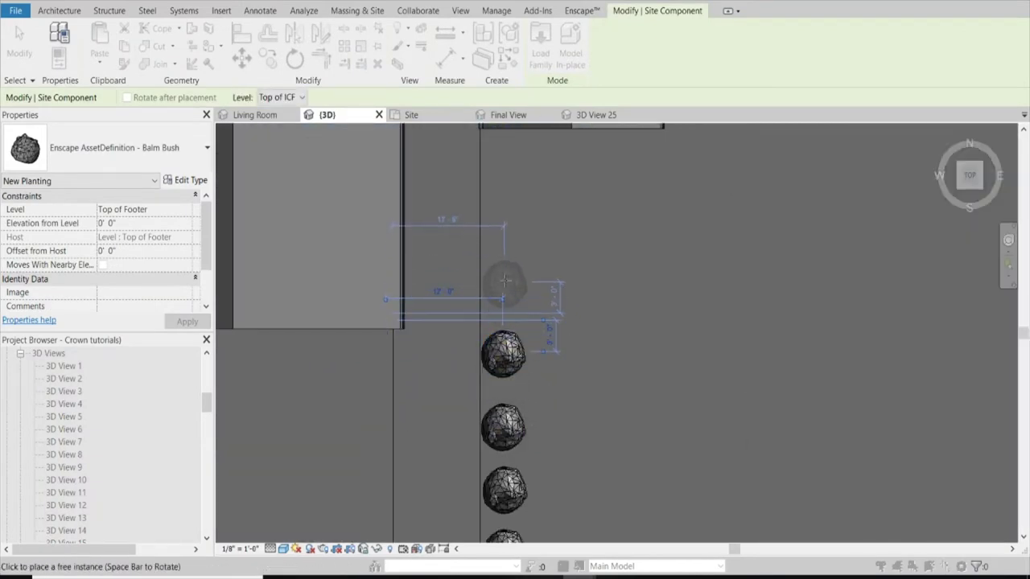
click(503, 277)
scroll(501, 194, down, 1)
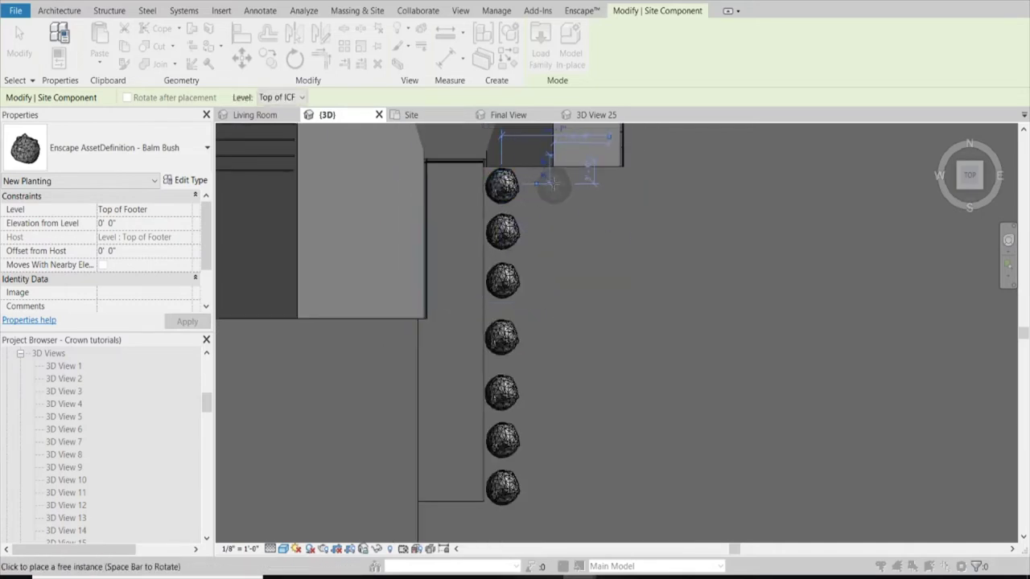
click(610, 185)
scroll(610, 186, down, 2)
Search the asset library for grass, then clear the filters to show all assets.
click(581, 11)
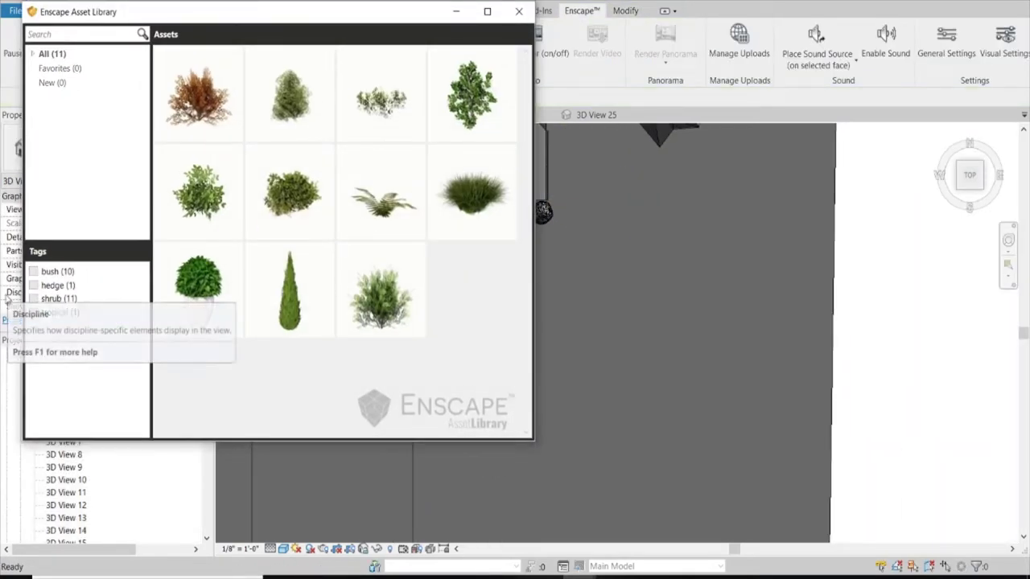
click(33, 299)
scroll(112, 327, down, 3)
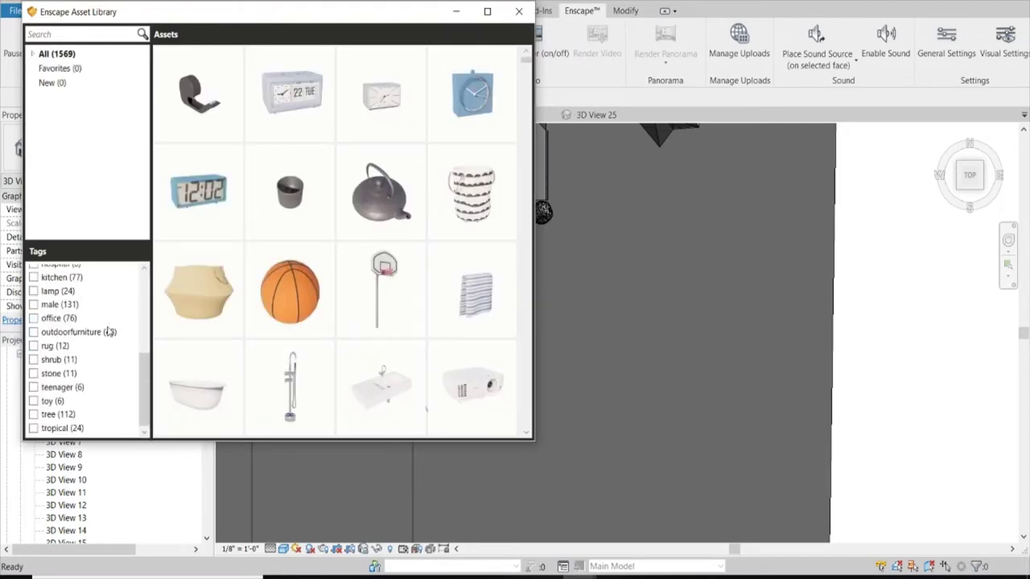
click(62, 30)
text(grass)
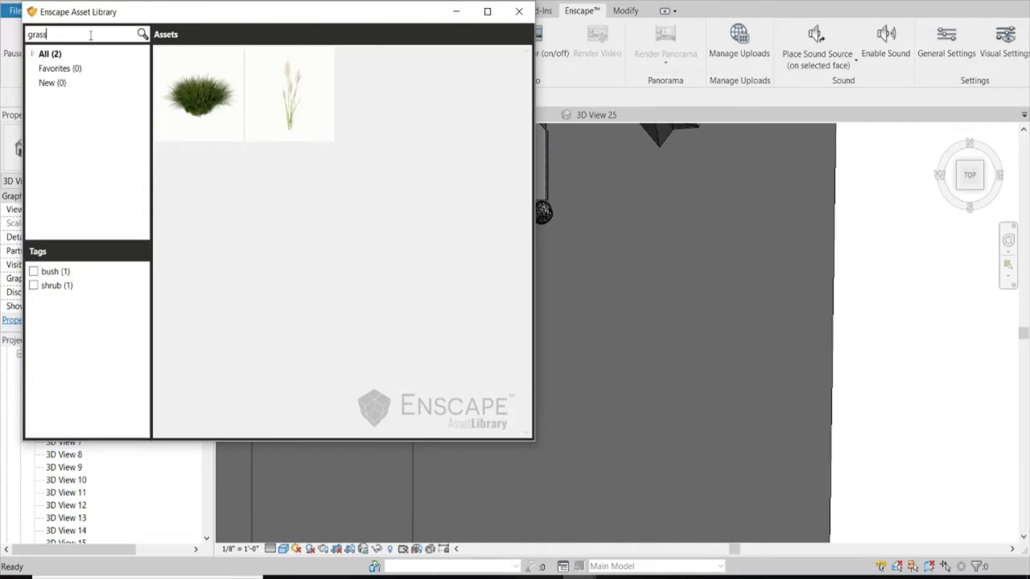
click(54, 53)
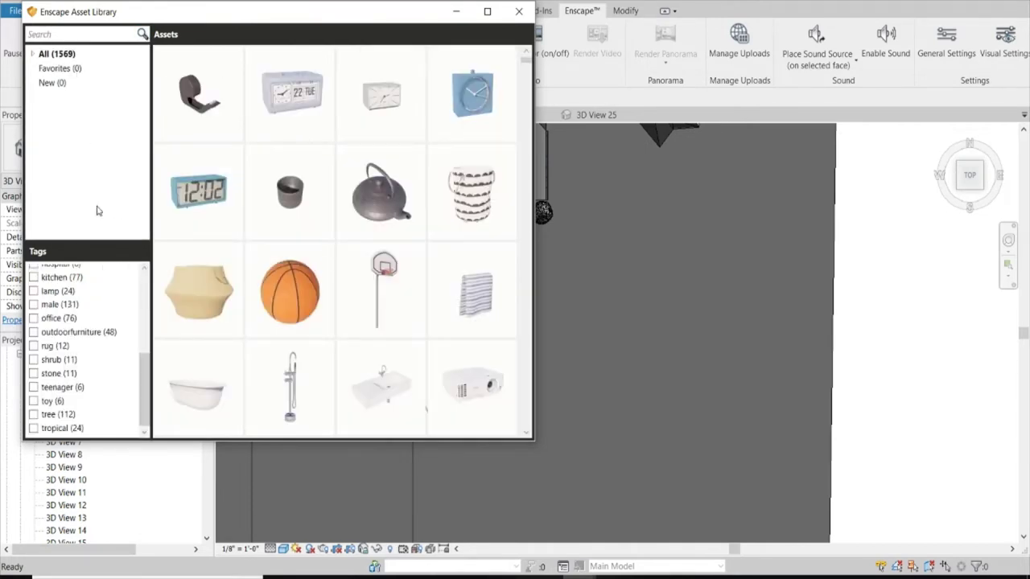
scroll(80, 399, up, 3)
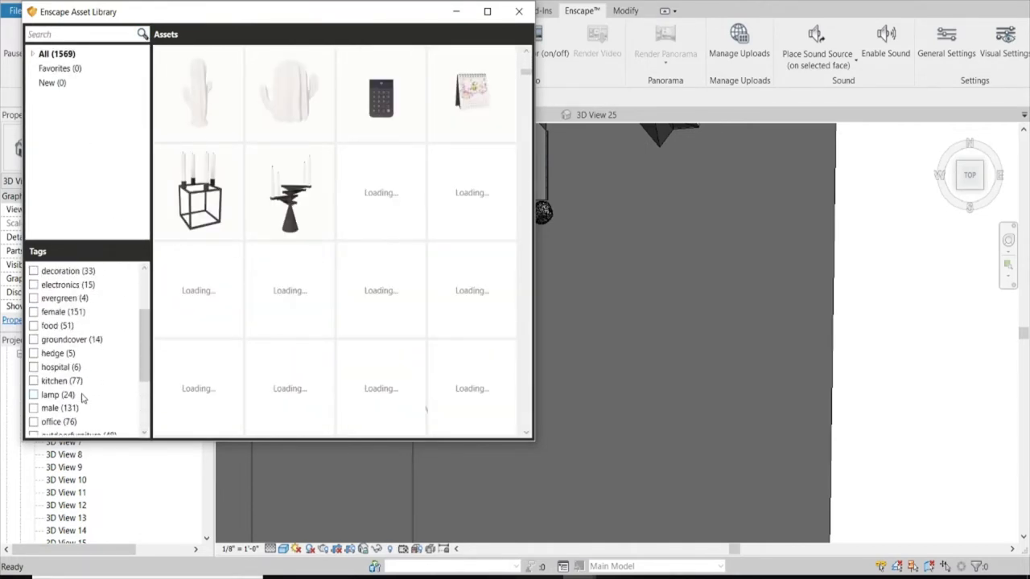
scroll(86, 392, down, 3)
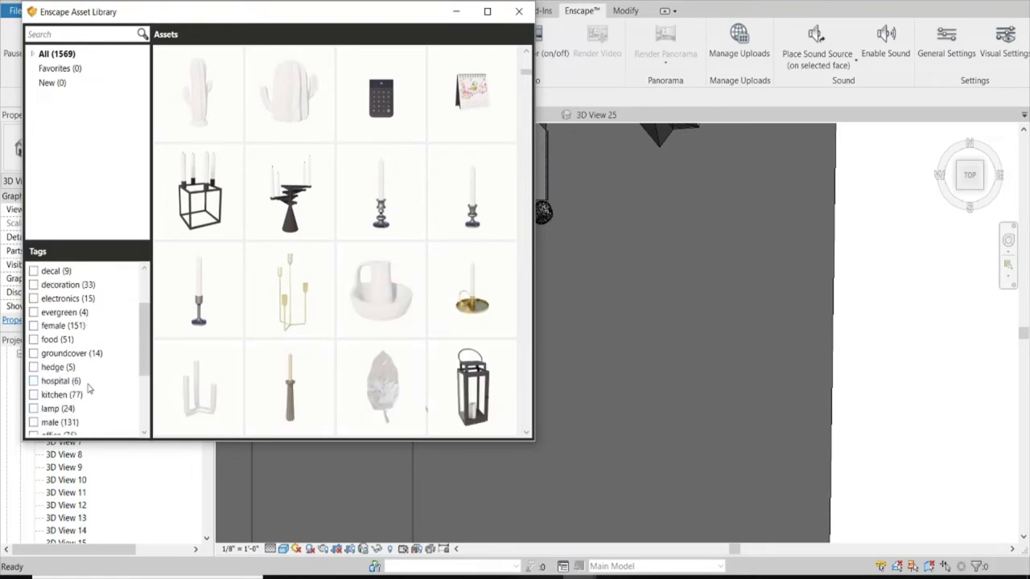
scroll(85, 386, down, 3)
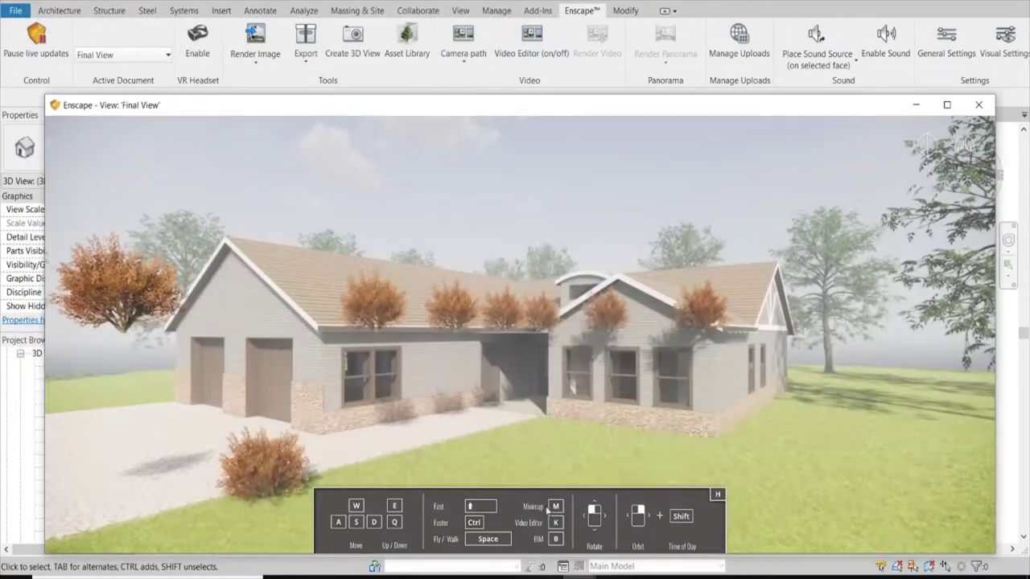
Select the Balm Bushes and lower them to ground level, -8' 4" from level.
scroll(666, 349, down, 3)
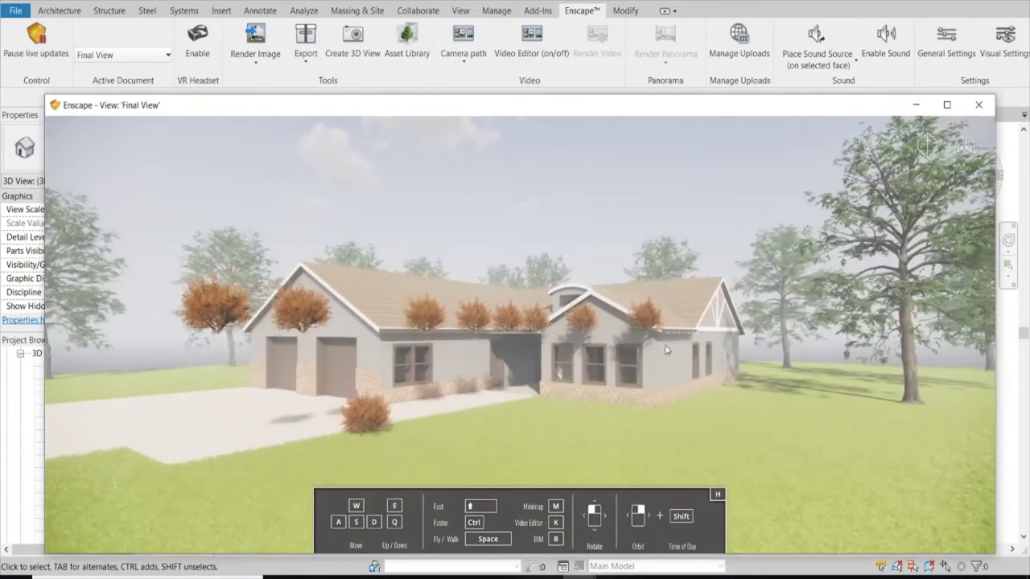
click(915, 104)
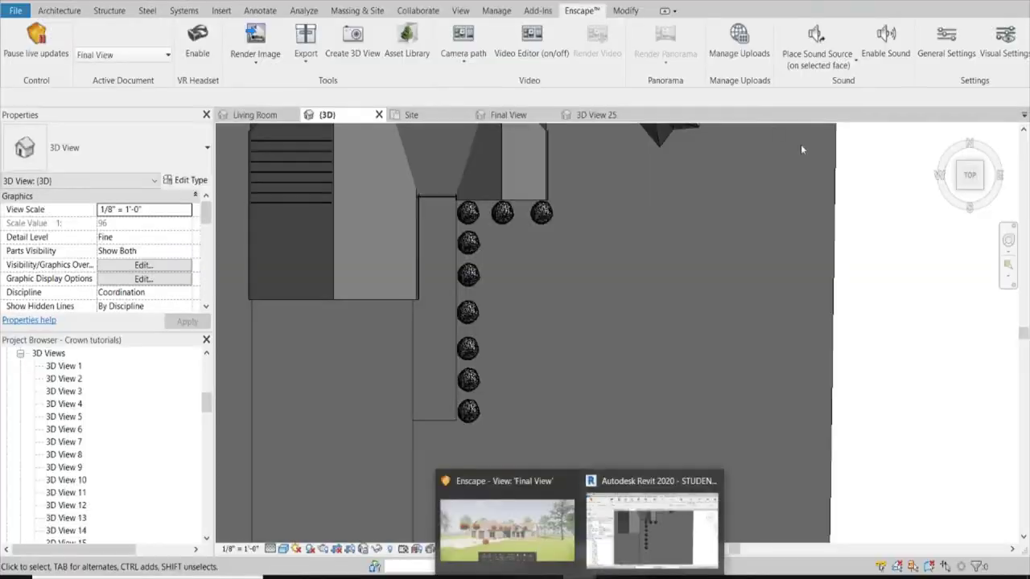
click(469, 346)
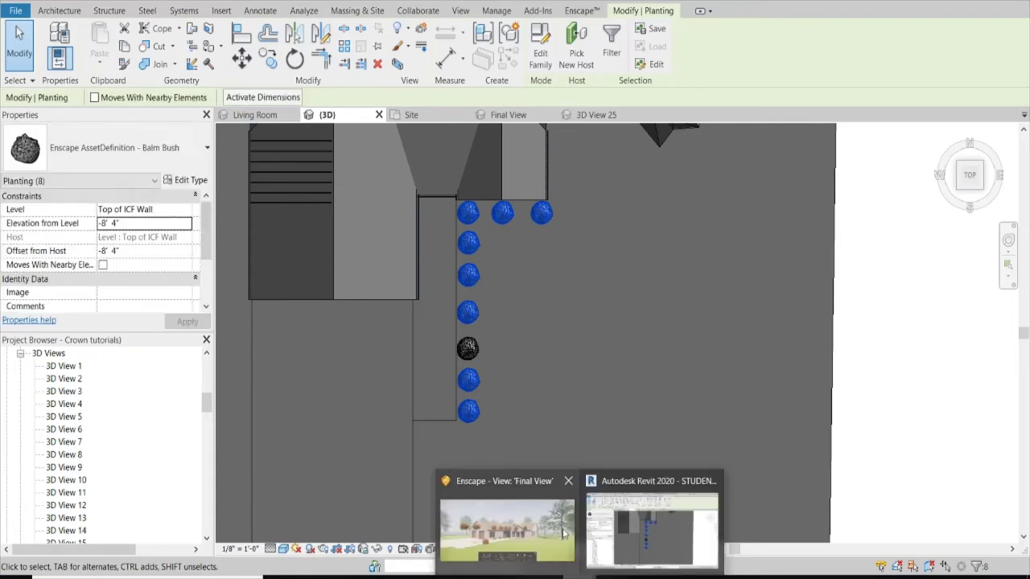
click(502, 523)
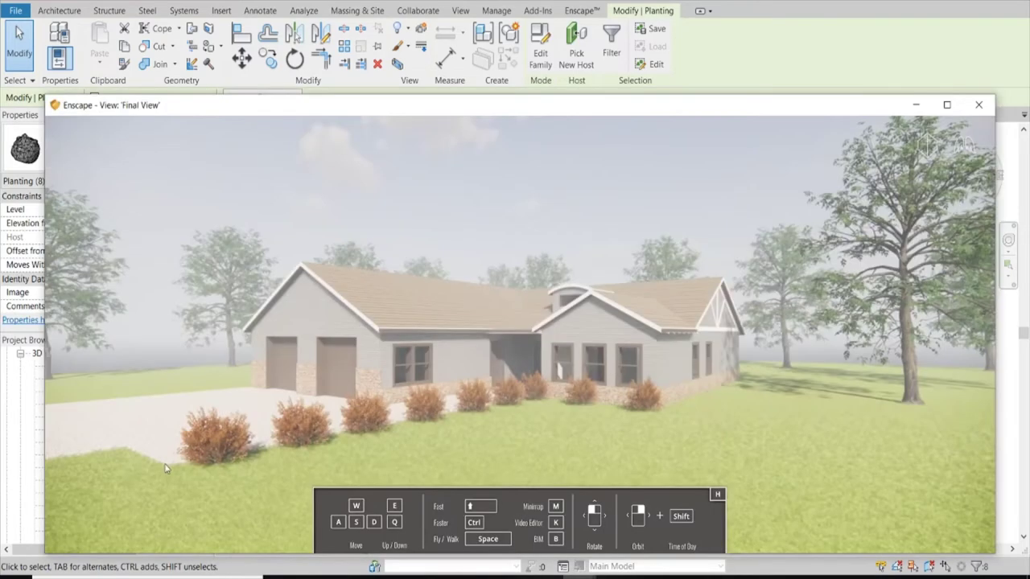
Delete the two top bushes in the column.
click(915, 107)
click(469, 236)
key(Delete)
click(469, 212)
key(Delete)
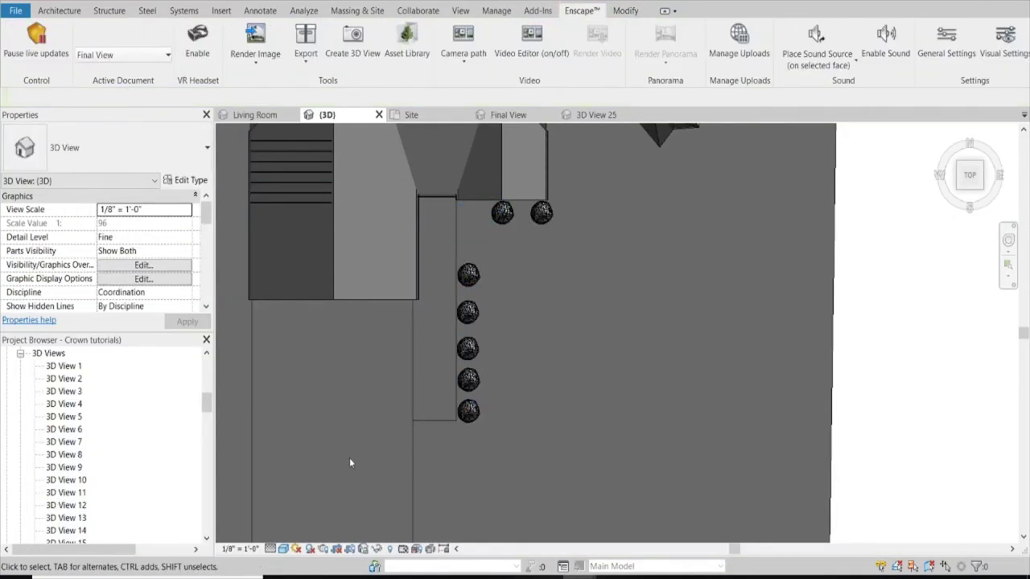
Move five bushes 50' left to the opposite edge of the paved area.
click(468, 274)
key(m)
key(v)
scroll(450, 417, down, 3)
click(475, 395)
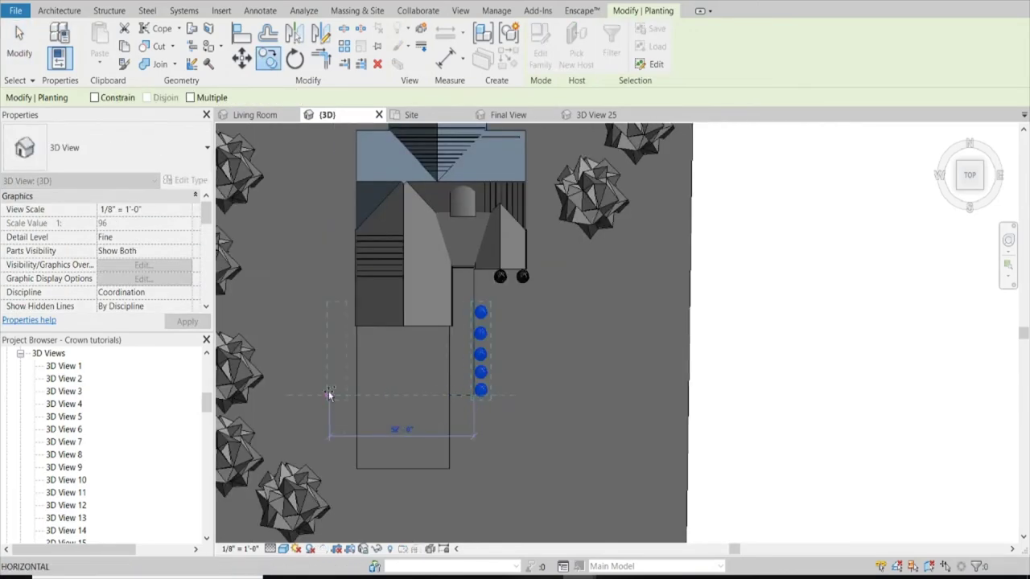
click(333, 397)
scroll(333, 397, up, 3)
key(m)
key(v)
click(382, 315)
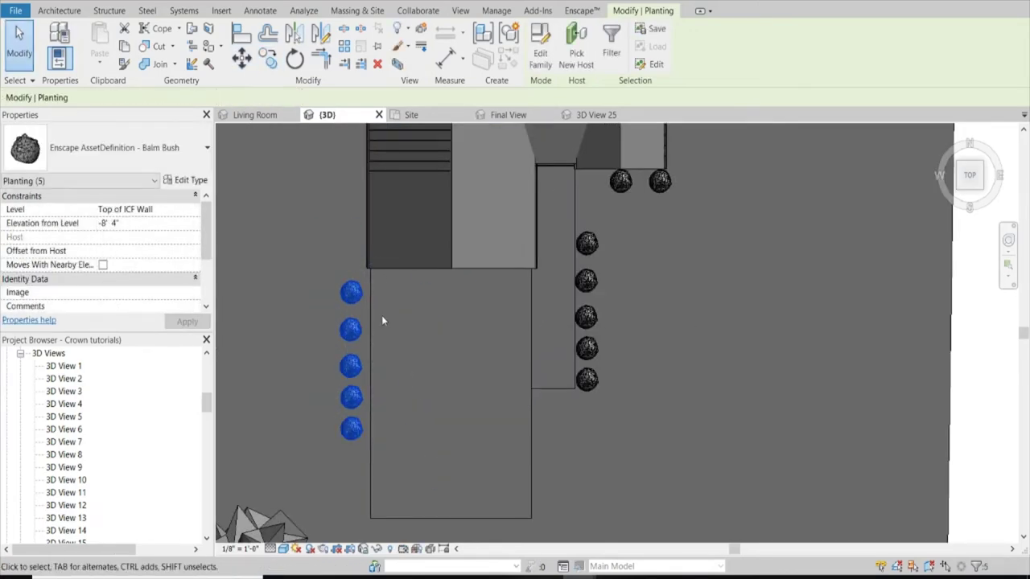
click(507, 527)
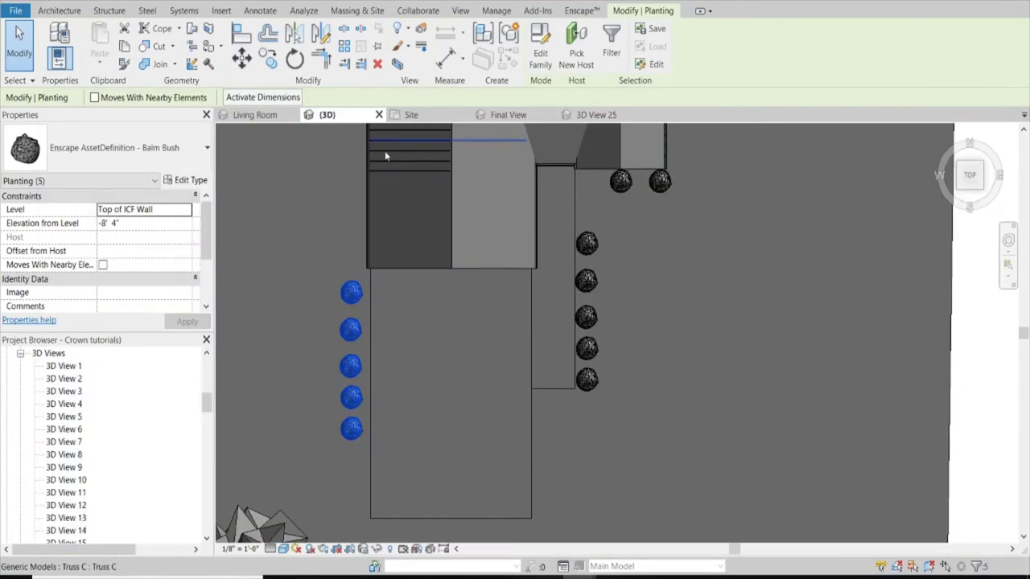
Place the Car 15 coupe from the Vehicles category on the driveway.
click(582, 10)
click(405, 40)
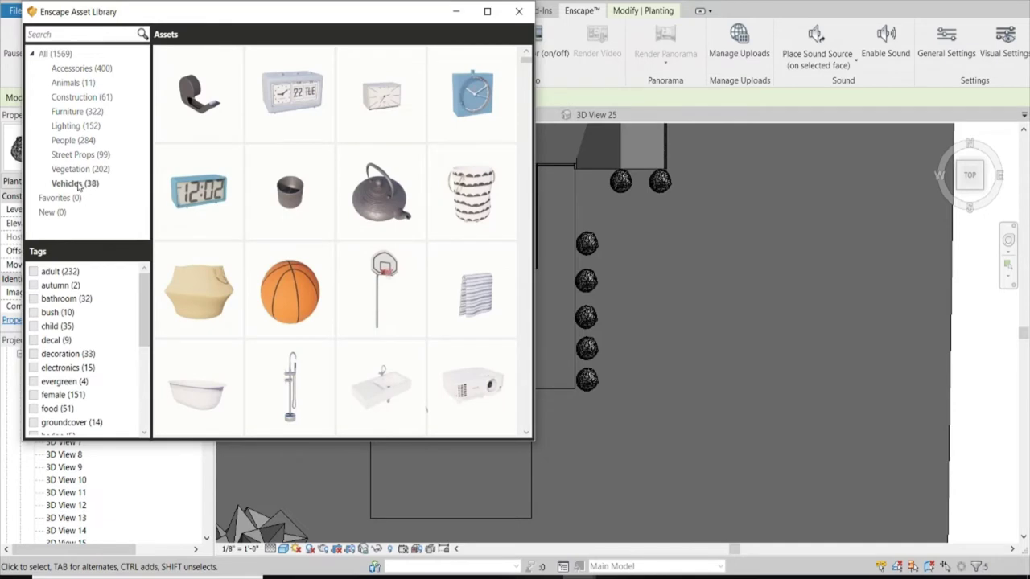
click(65, 182)
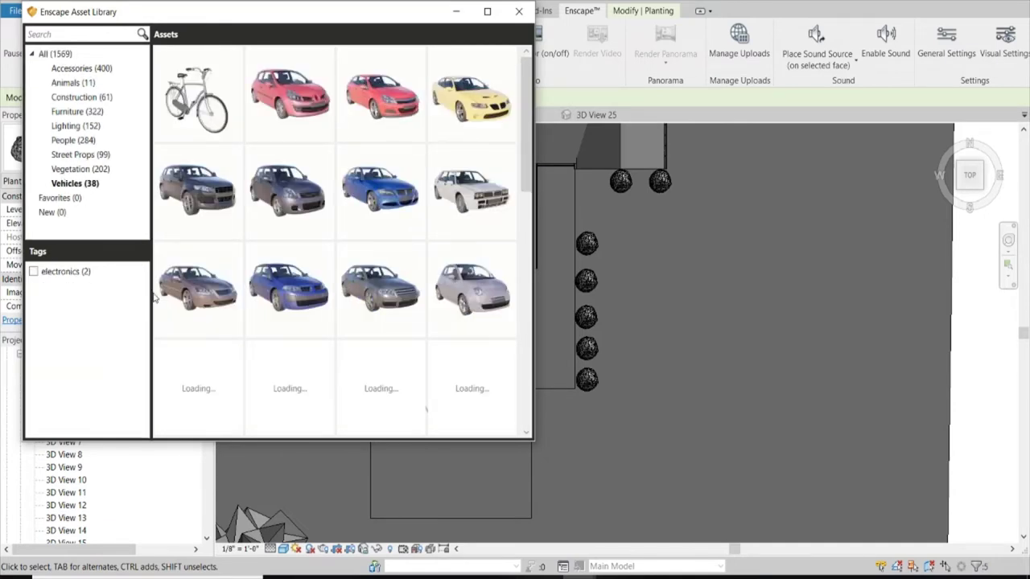
scroll(394, 233, down, 3)
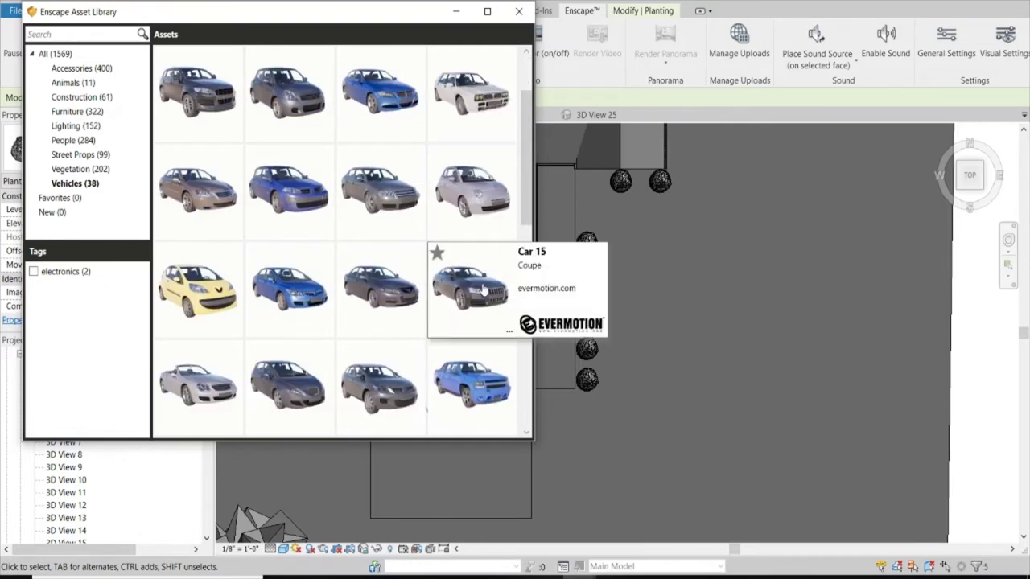
click(426, 354)
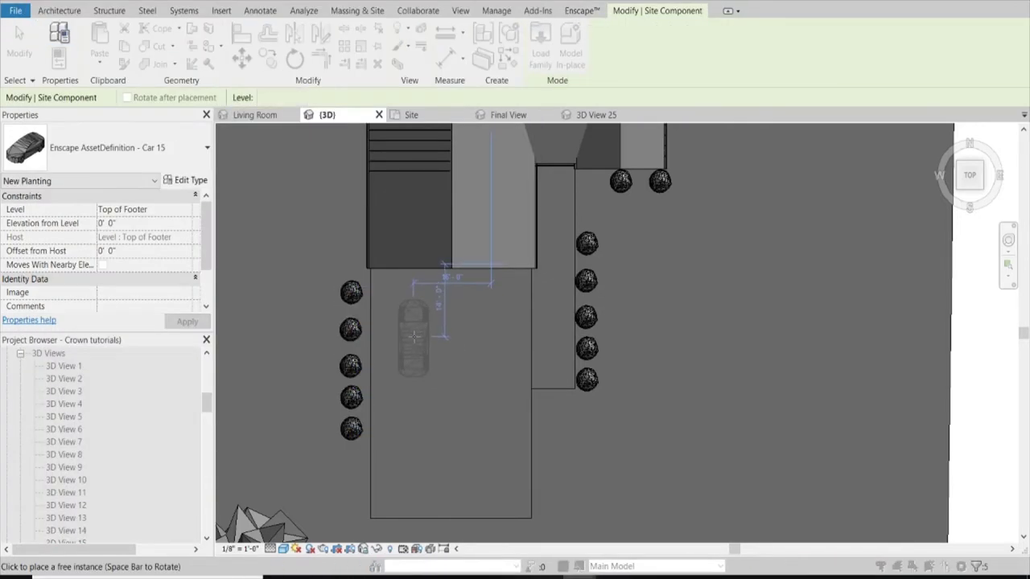
click(413, 336)
Check the placed car in the live Enscape render, then hide the render window.
click(448, 523)
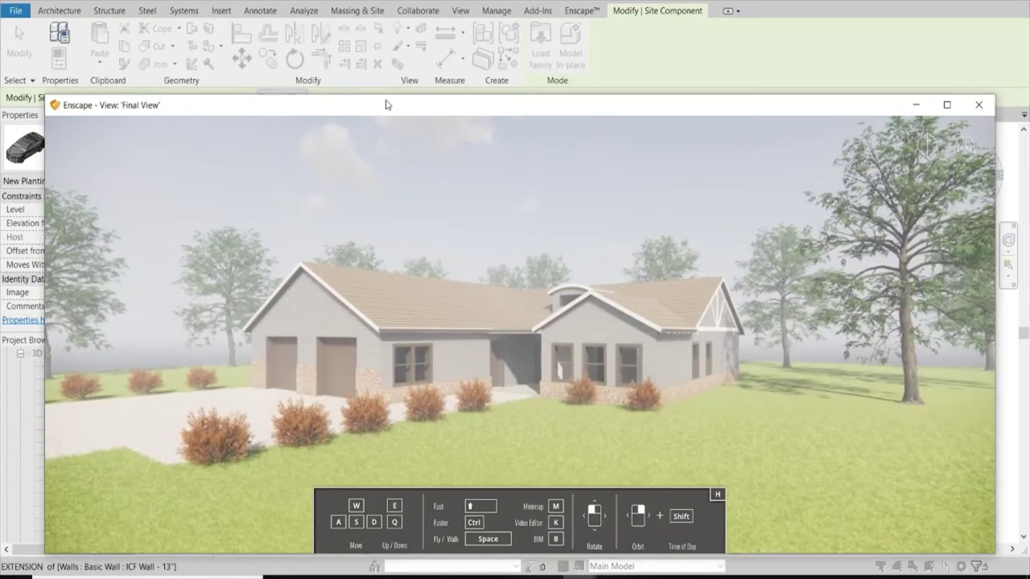
drag(386, 105, 402, 99)
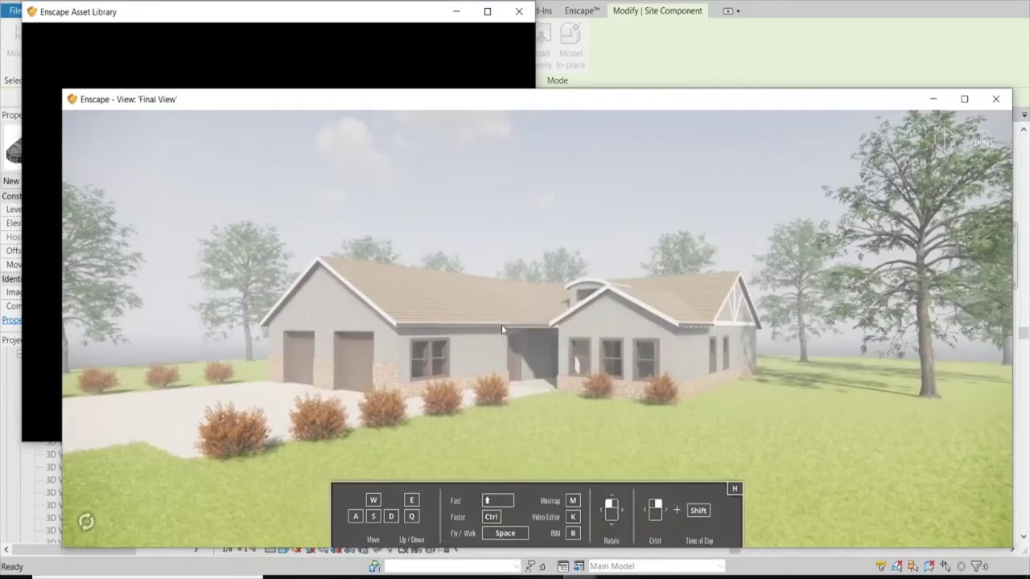
click(932, 98)
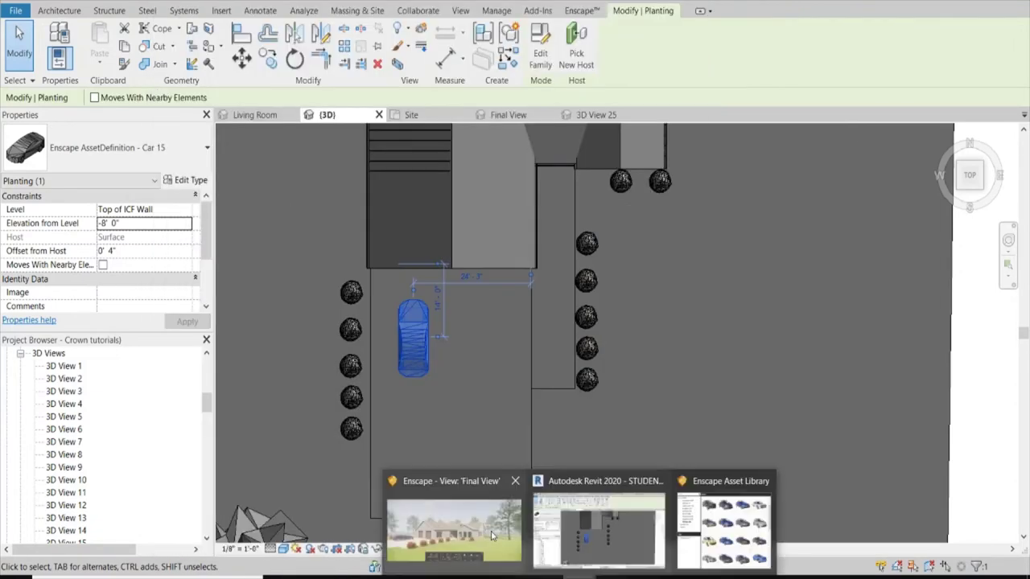
click(478, 537)
click(922, 100)
Place three Enscape Daisies patches in a column beside the driveway.
click(329, 134)
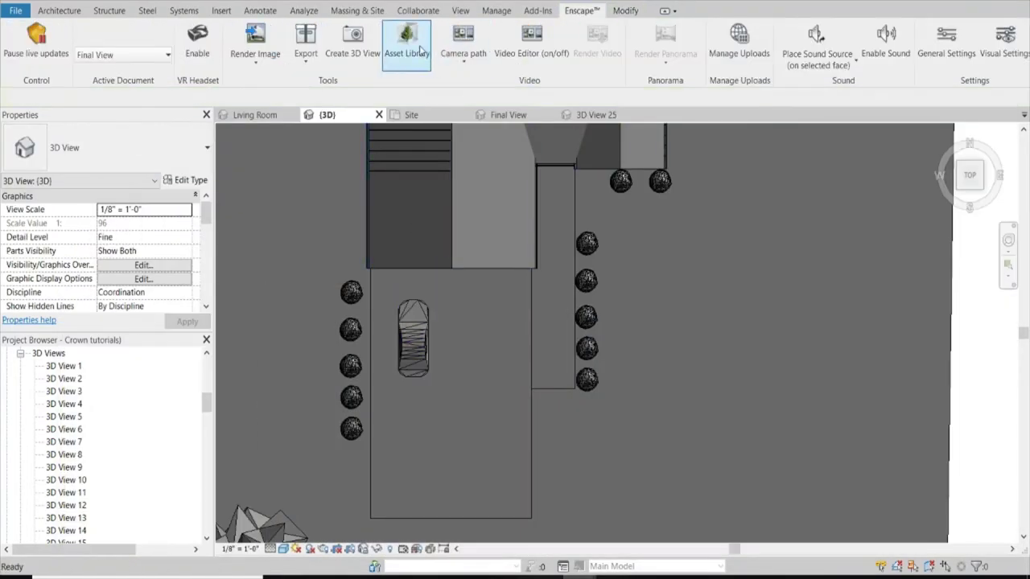
click(407, 40)
click(81, 169)
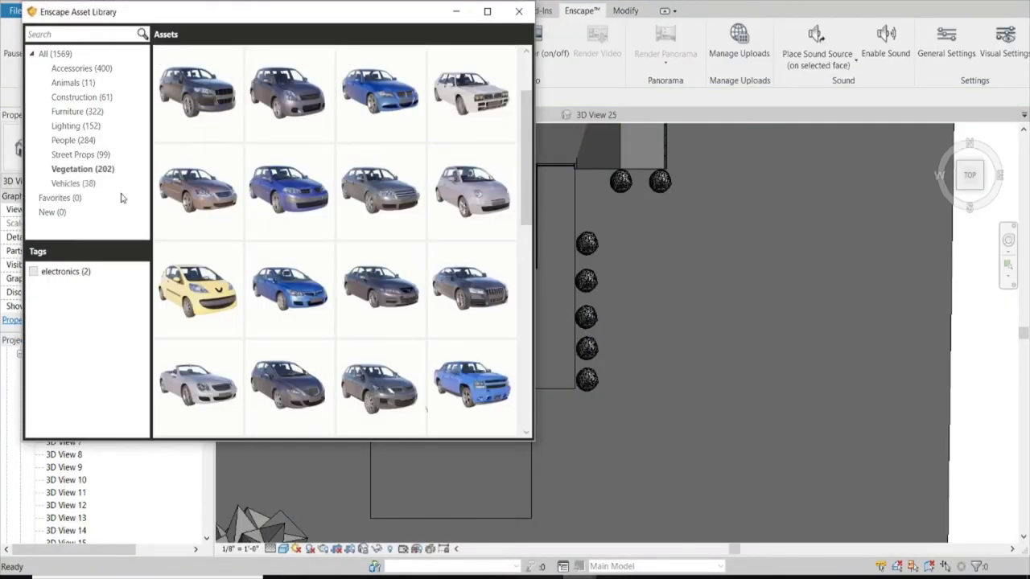
scroll(282, 290, down, 3)
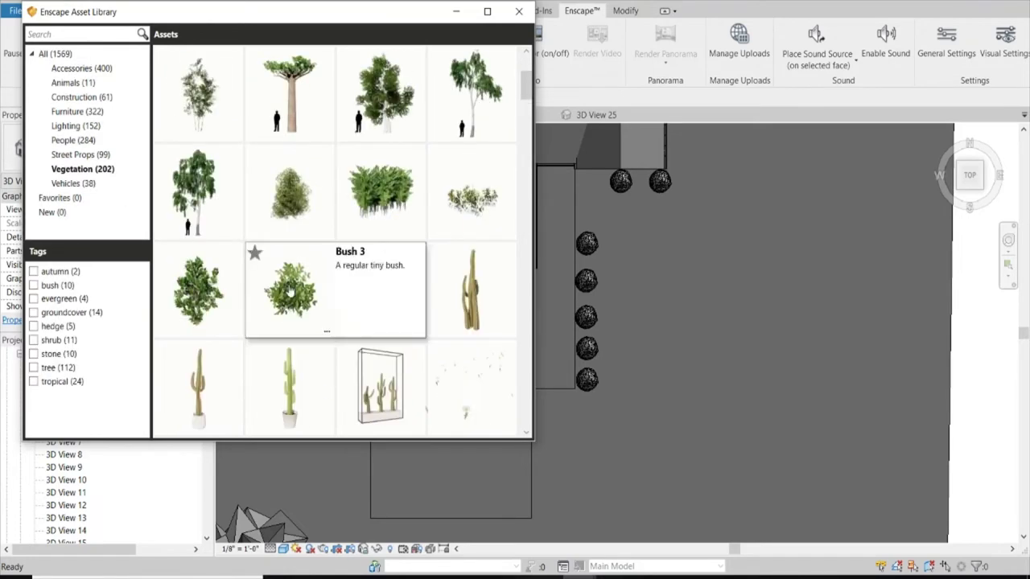
click(434, 346)
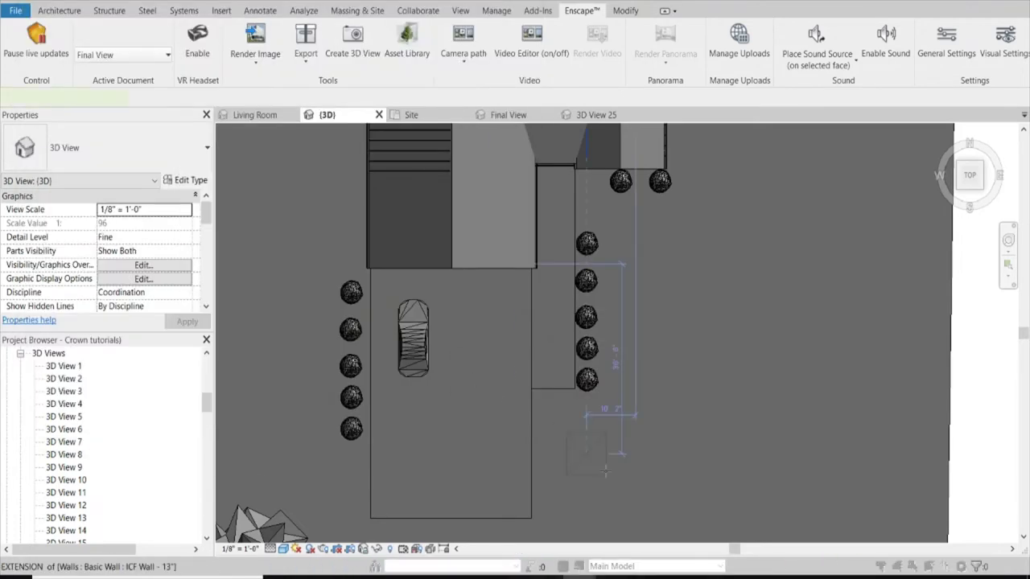
click(554, 412)
click(553, 456)
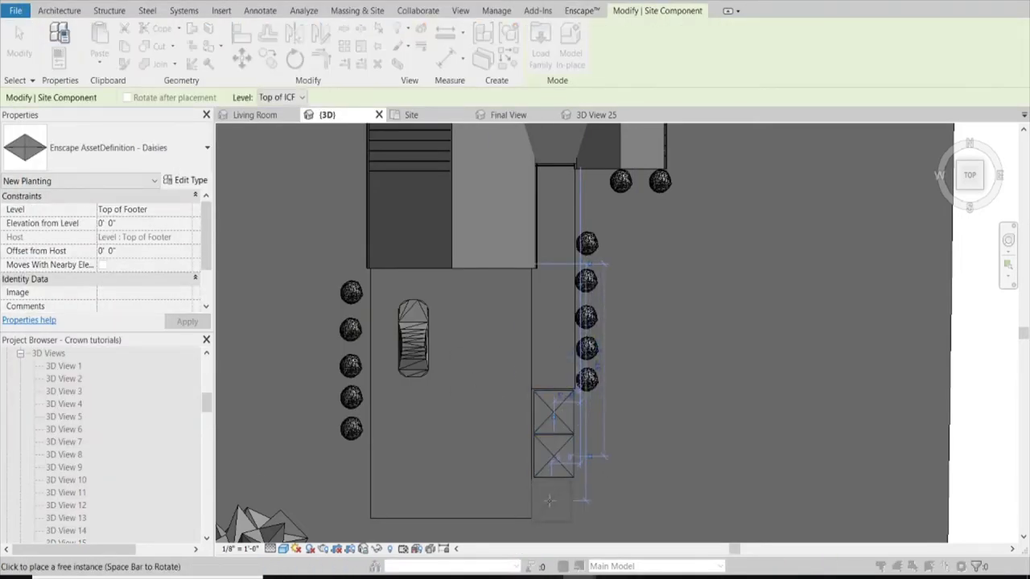
click(554, 497)
mouse_move(505, 570)
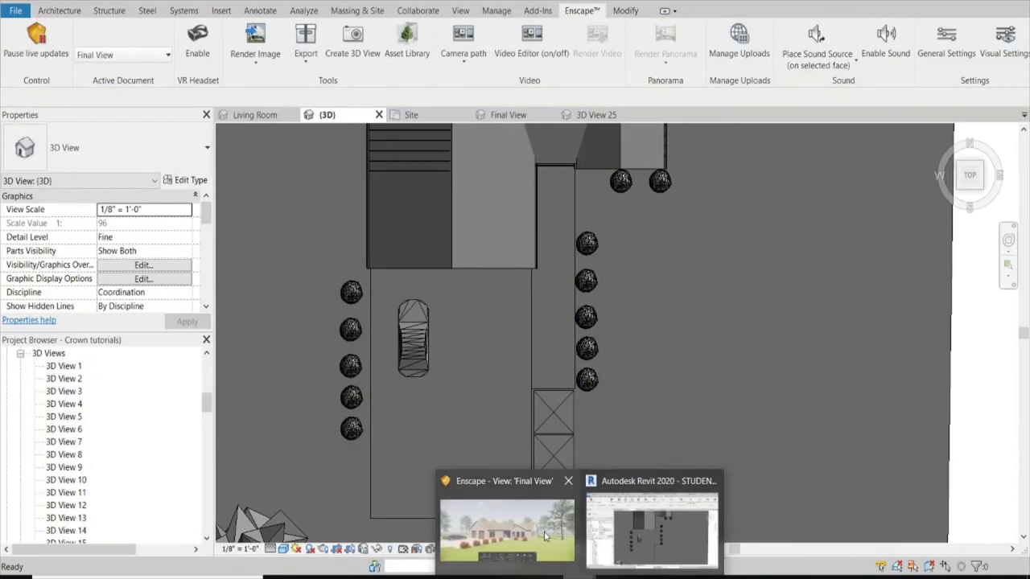
click(505, 507)
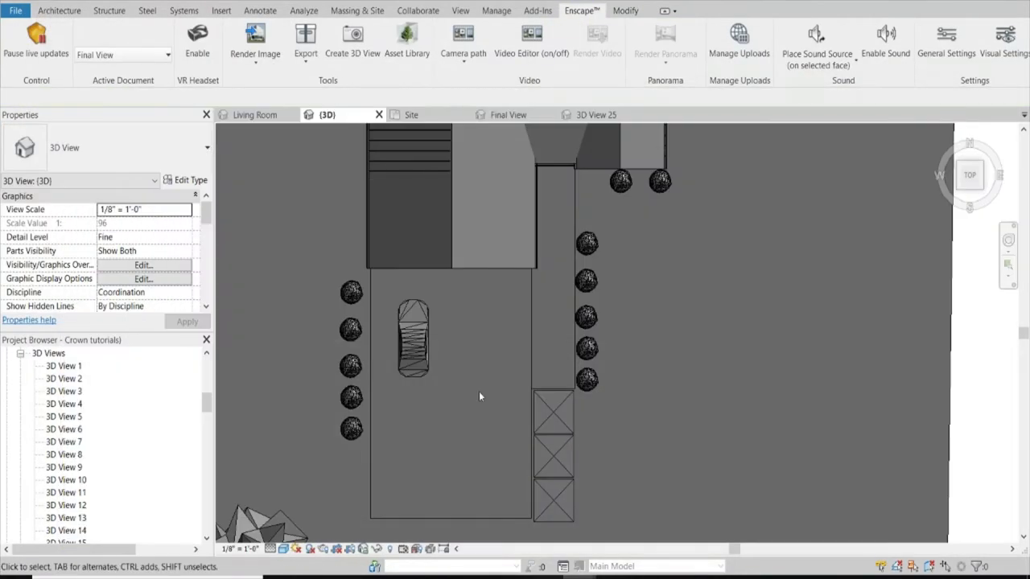
Window-select the three daisy patches and copy them (CO, Multiple) into five columns to the right.
click(557, 456)
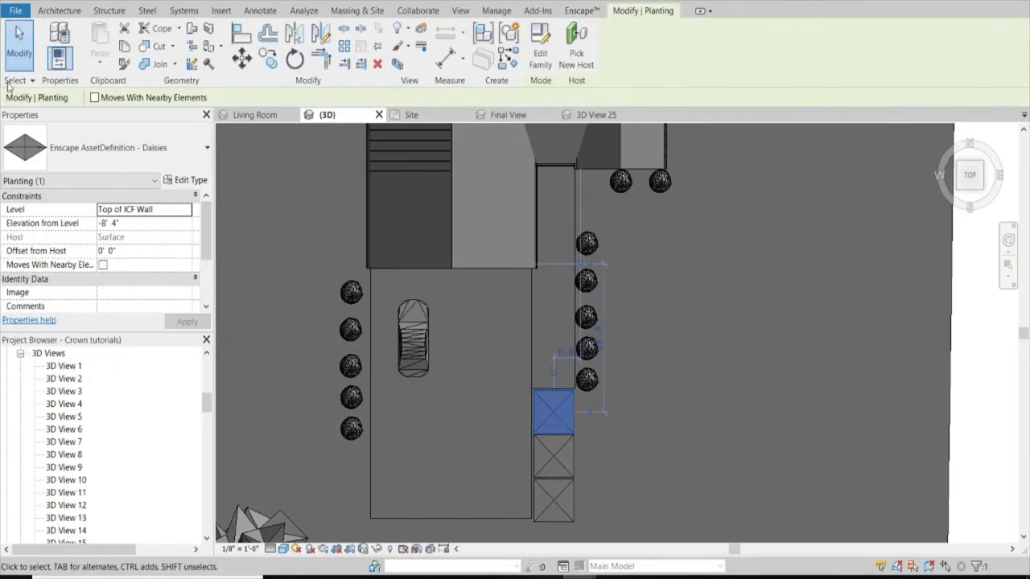
drag(563, 470, 523, 386)
key(c)
key(o)
click(535, 391)
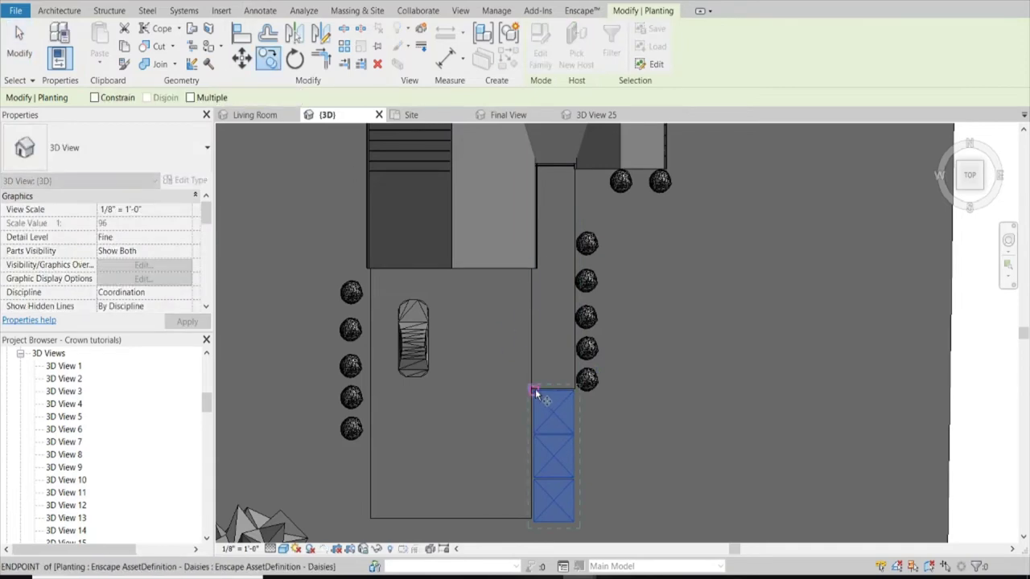
click(574, 391)
ctrl+drag(594, 394, 713, 394)
key(Escape)
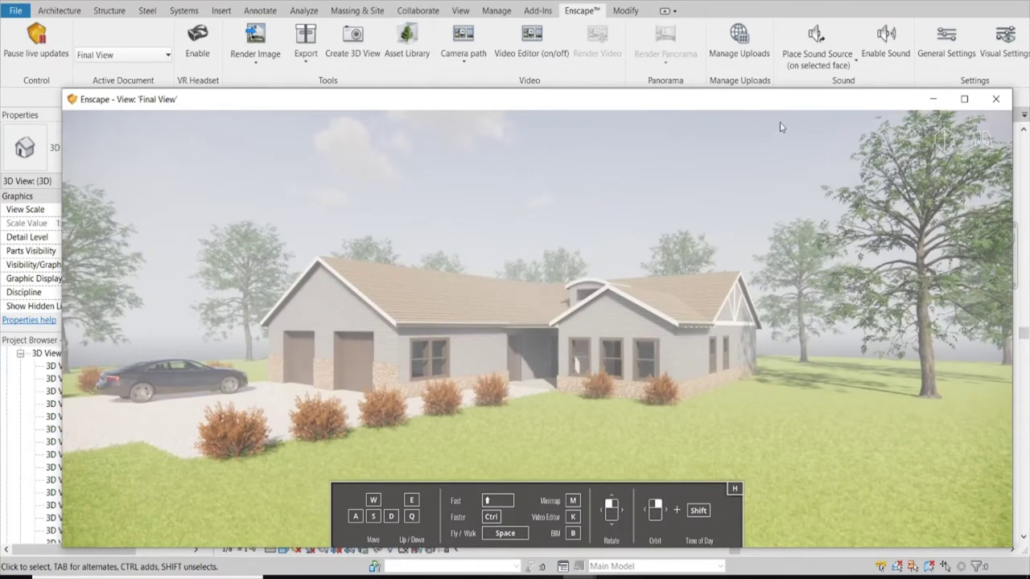
Batch-render the Final View to an image saved in the Desktop folder.
drag(893, 101, 887, 54)
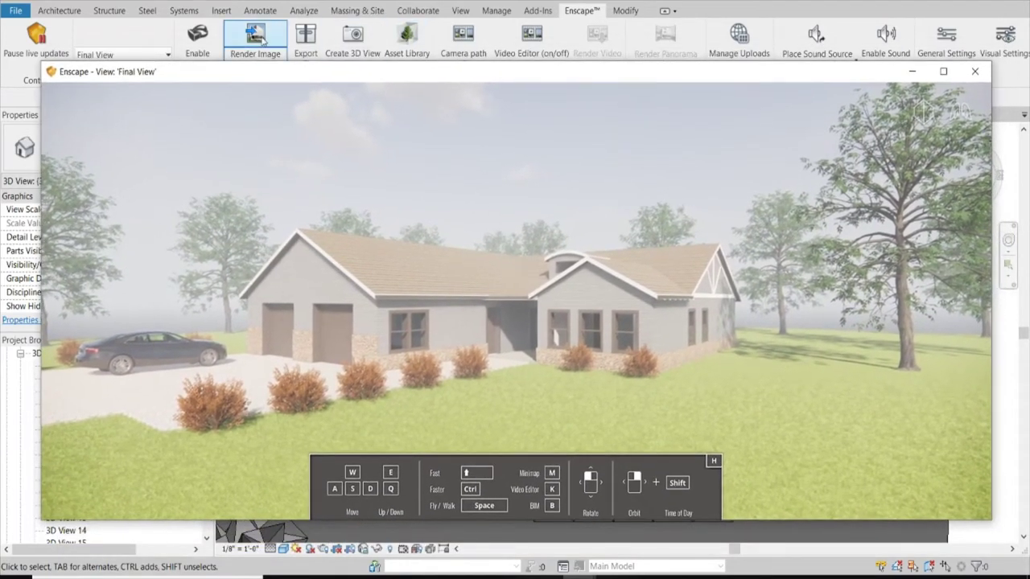
click(262, 40)
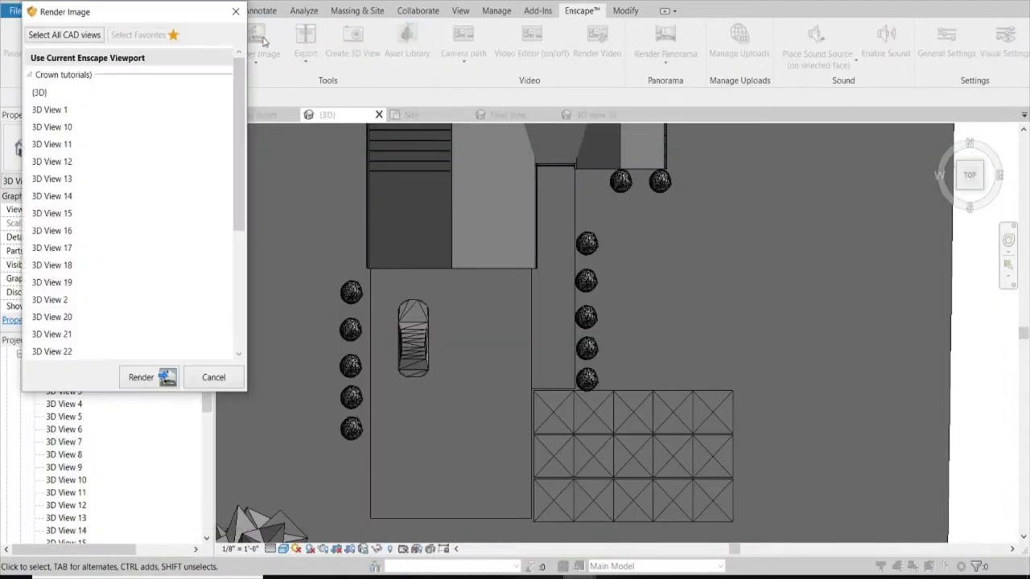
scroll(321, 338, down, 5)
click(297, 411)
click(383, 460)
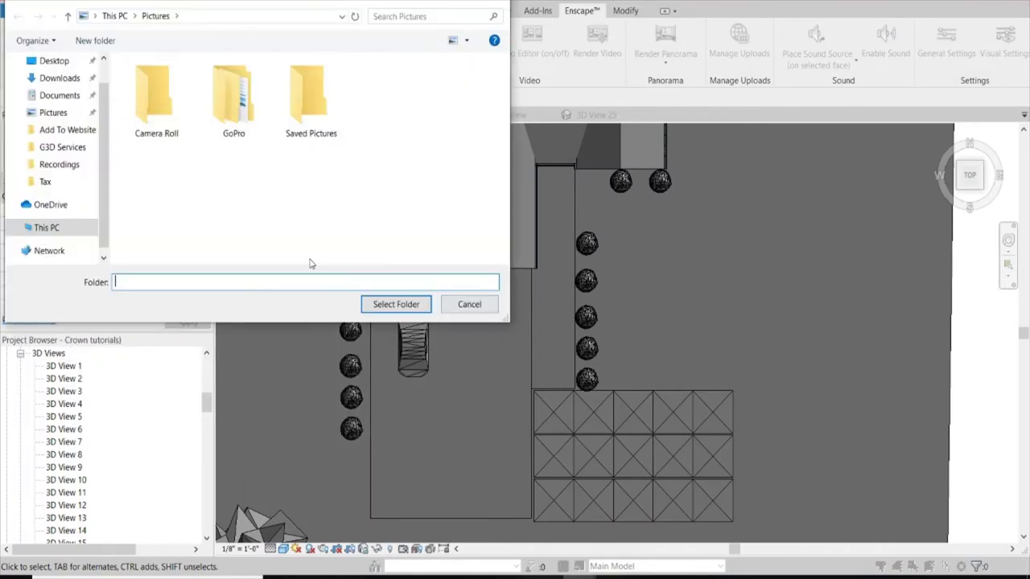
click(54, 60)
click(142, 221)
click(396, 304)
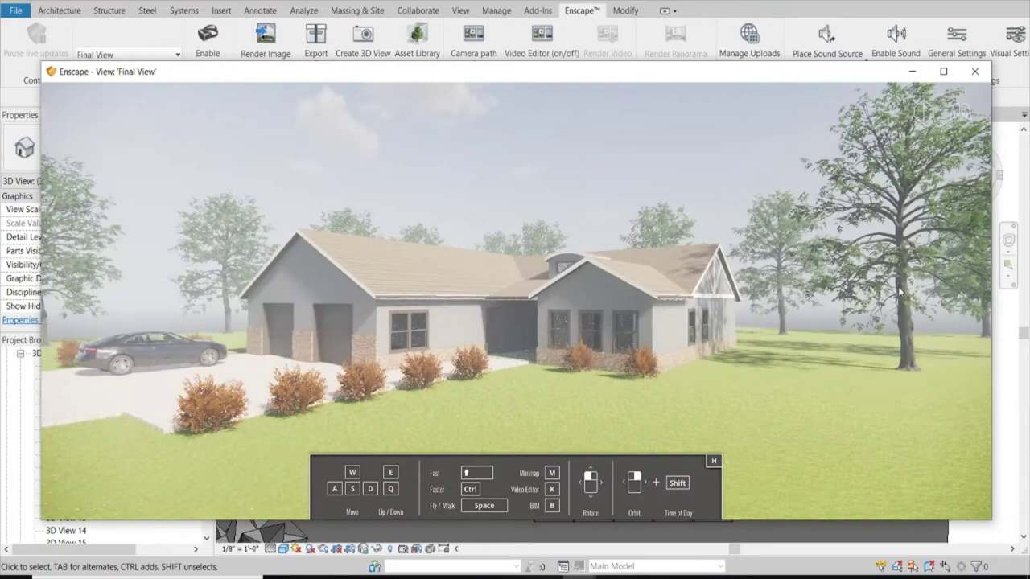
Switch the live Enscape window to the Final View.
click(127, 55)
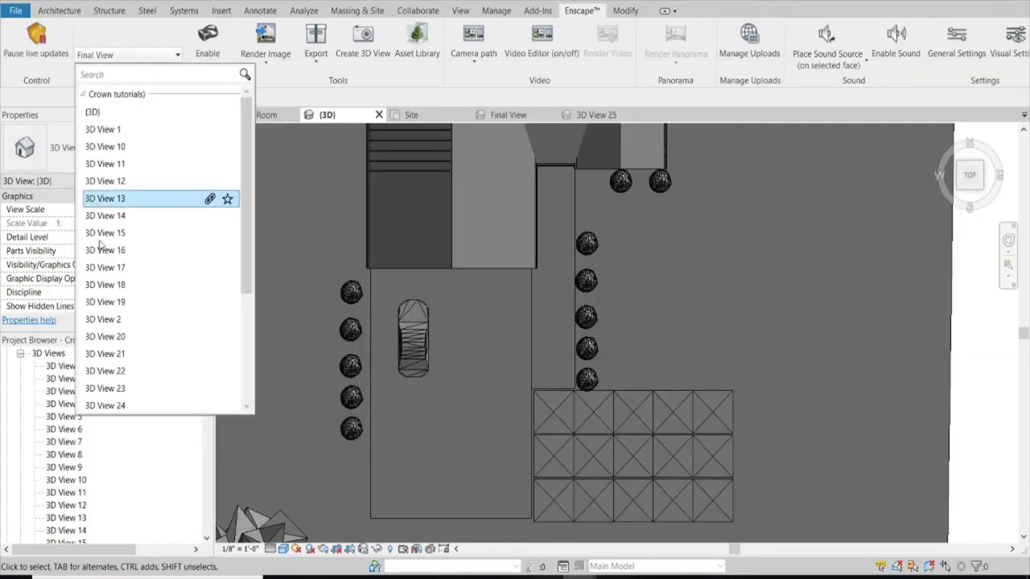
scroll(103, 322, down, 3)
click(115, 387)
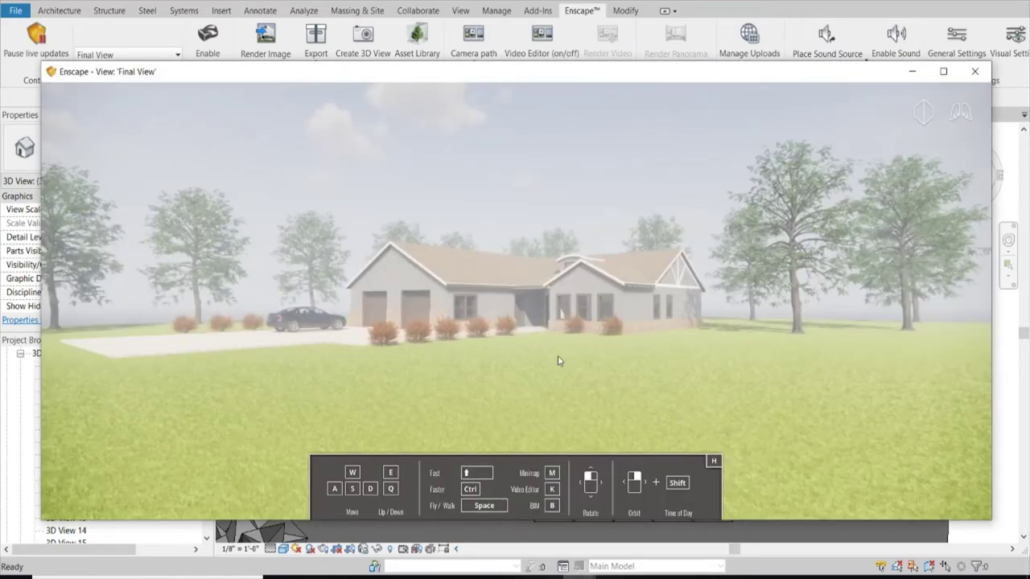
Save the current Enscape camera as a new 3D view and render it to an image.
click(354, 45)
click(541, 302)
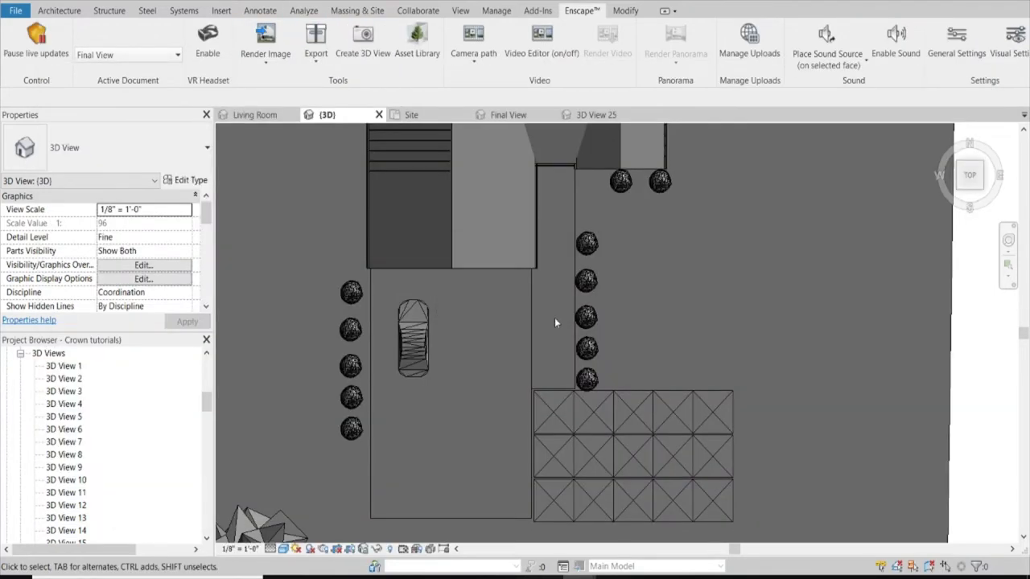
click(510, 508)
click(265, 40)
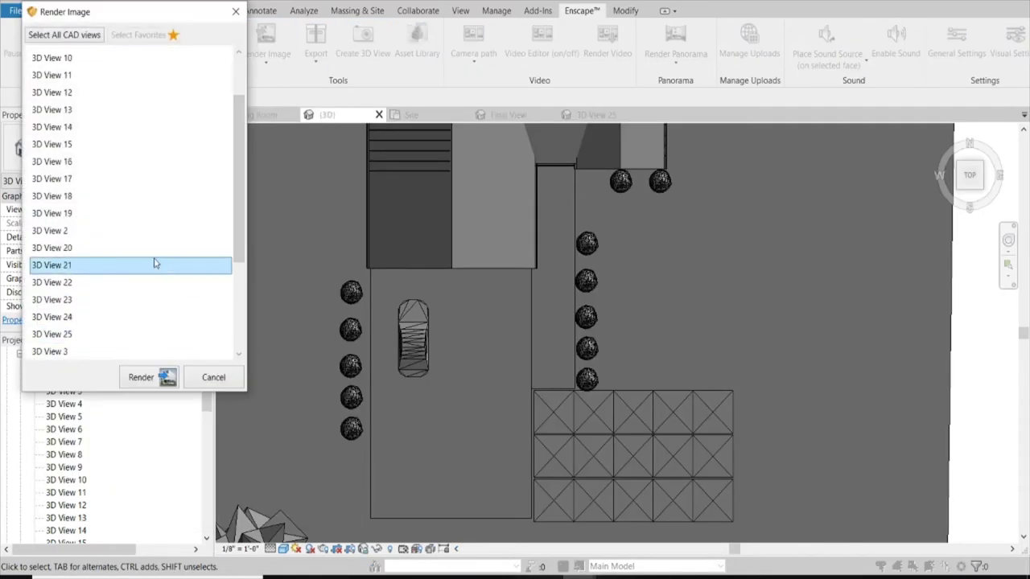
scroll(58, 322, down, 3)
click(141, 377)
click(402, 303)
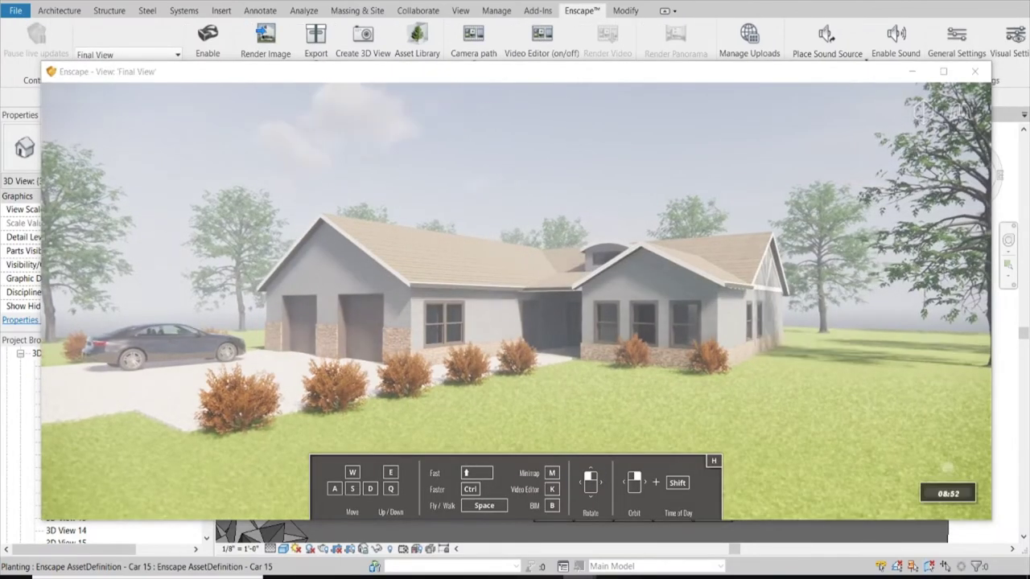
Move the sun to late afternoon and save that camera as another 3D view.
shift+right_drag(225, 257, 322, 257)
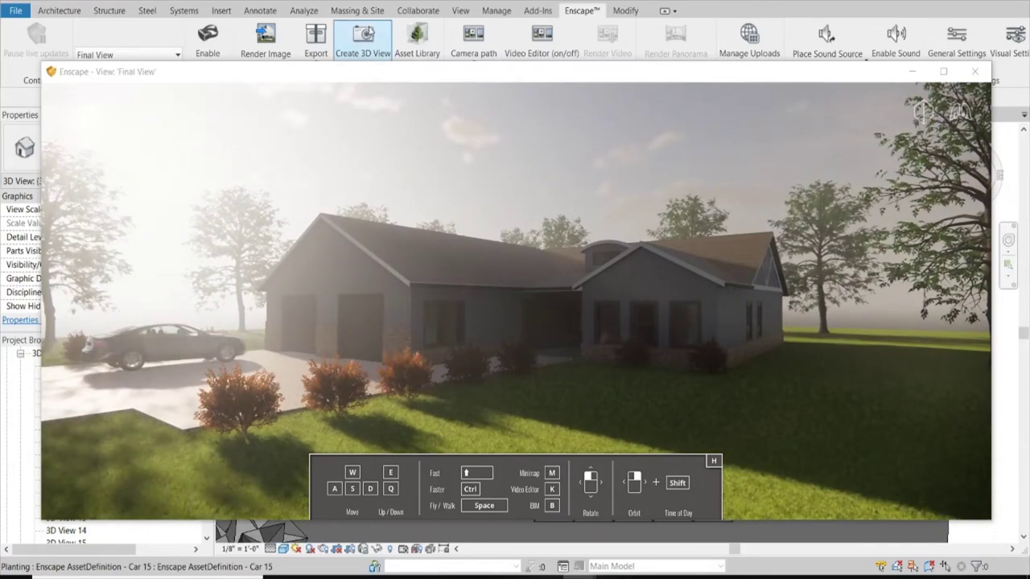
click(363, 40)
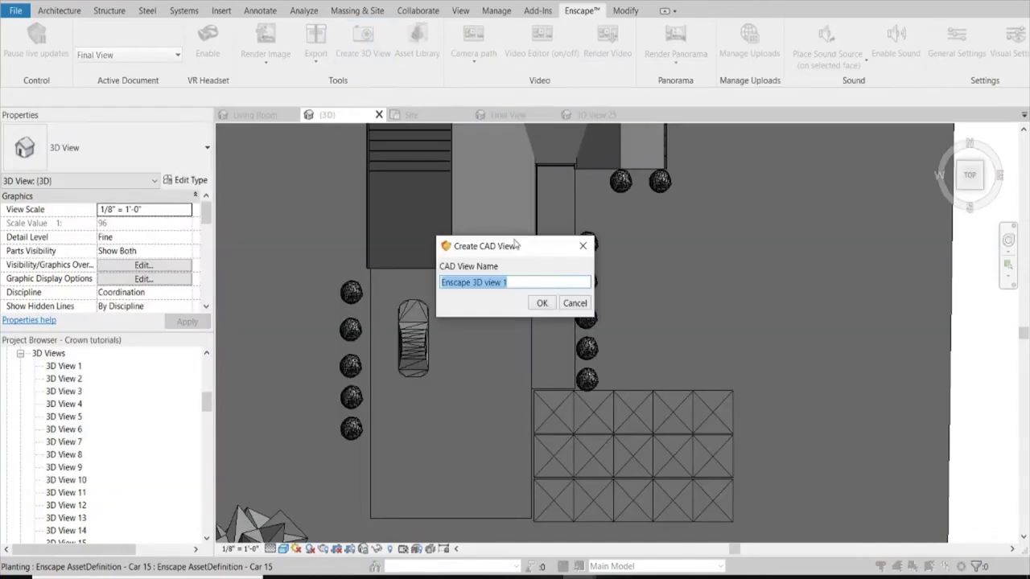
click(539, 303)
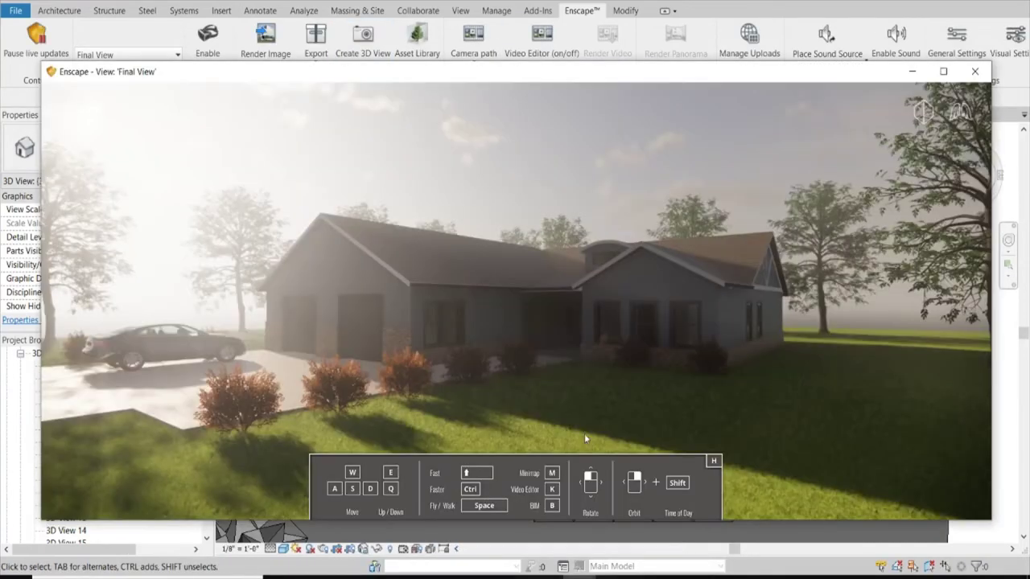
click(912, 72)
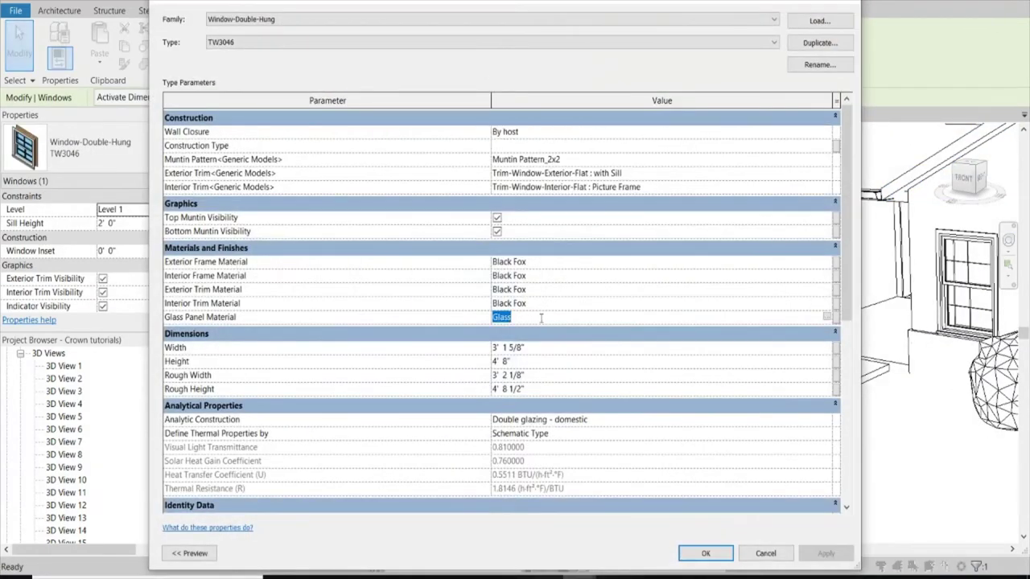
Set the window type's Glass Panel Material to Glass, White, High Luminance and apply it.
click(588, 371)
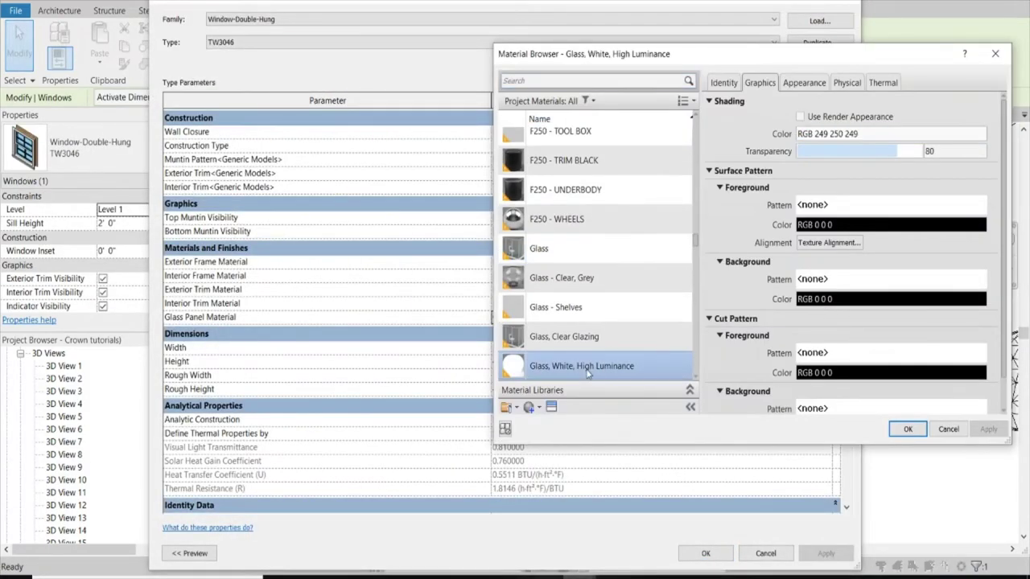
click(805, 82)
click(908, 428)
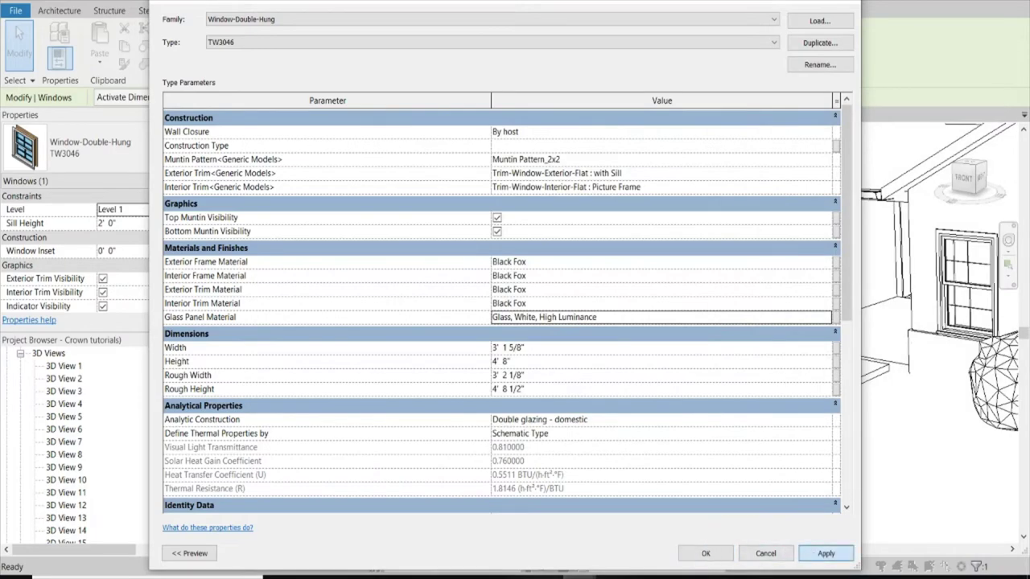
click(826, 554)
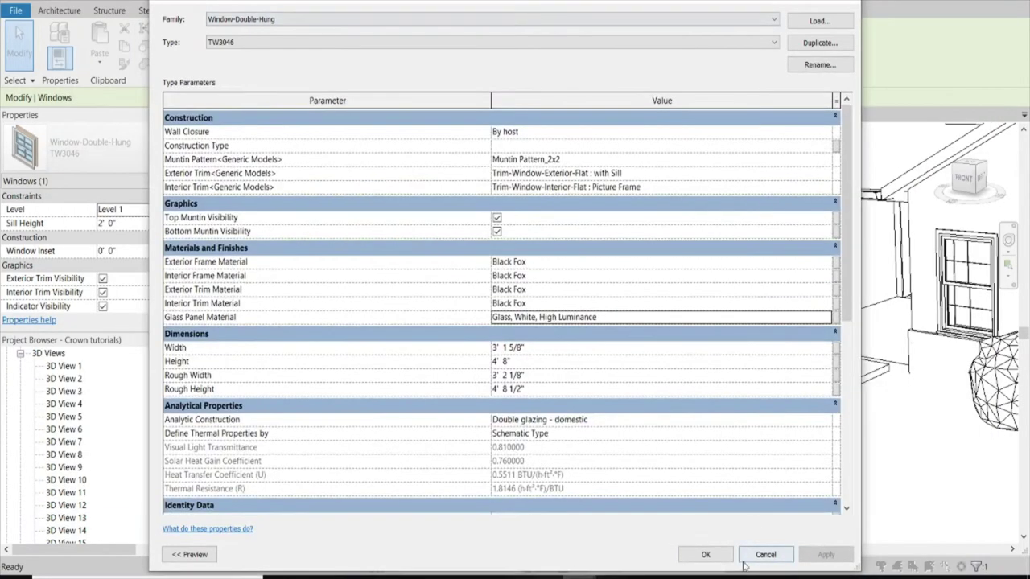
click(706, 554)
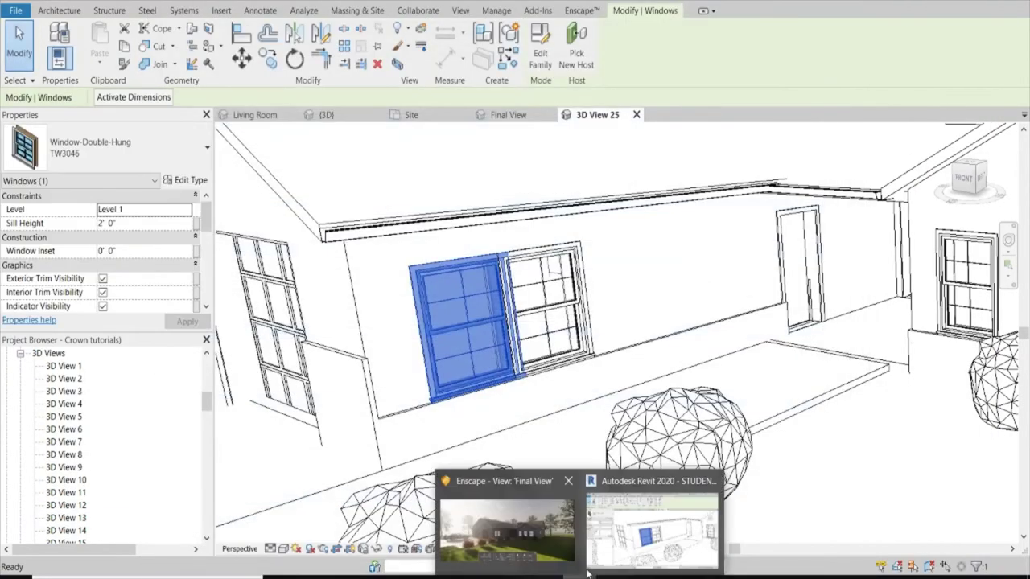
click(499, 515)
click(909, 72)
Reopen the glass panel material list, search 'light', and inspect the white glass appearance.
click(172, 177)
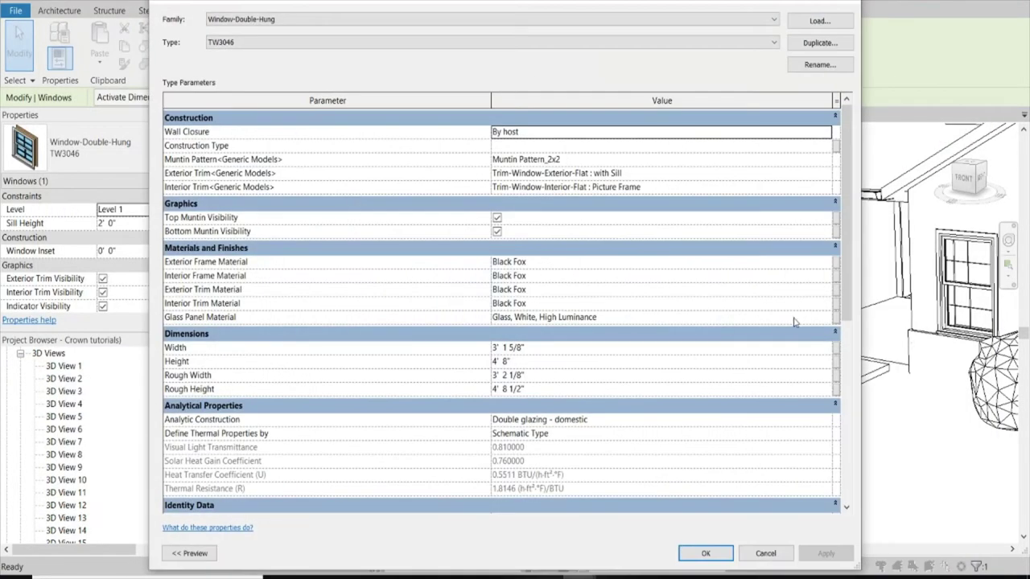
click(547, 317)
click(829, 317)
click(567, 80)
text(frame)
key(BackSpace)
key(BackSpace)
key(BackSpace)
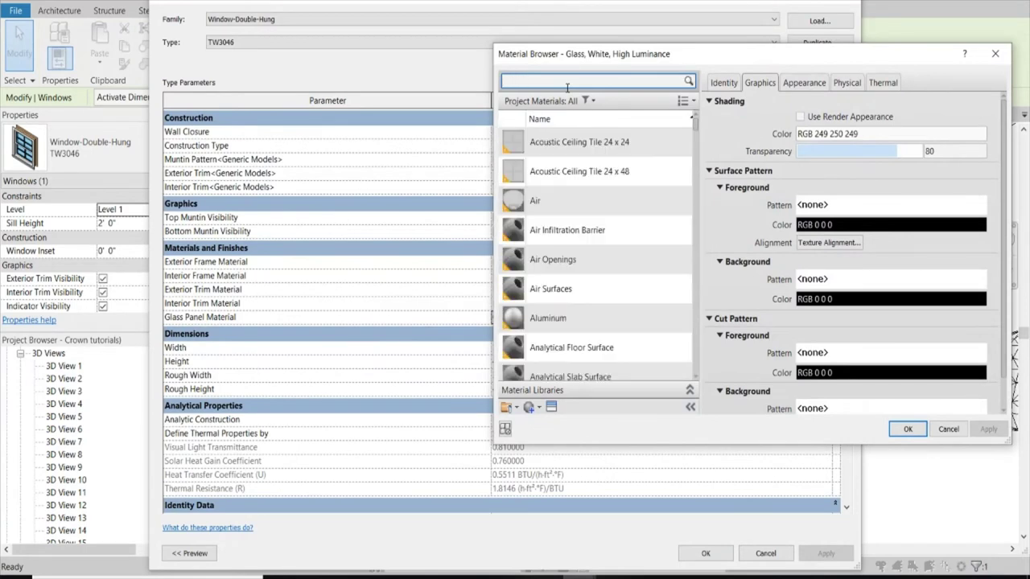
text(light)
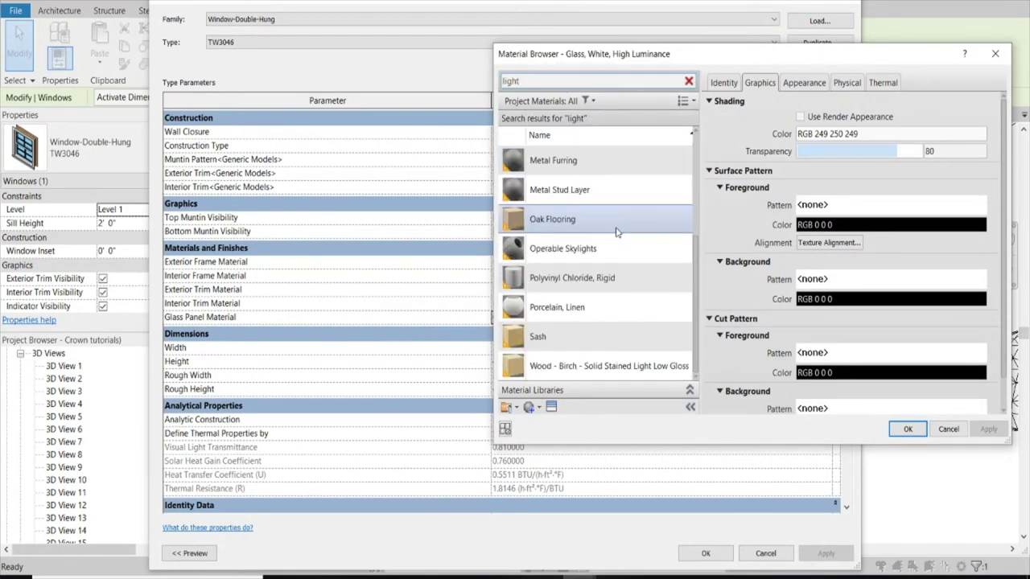
click(804, 82)
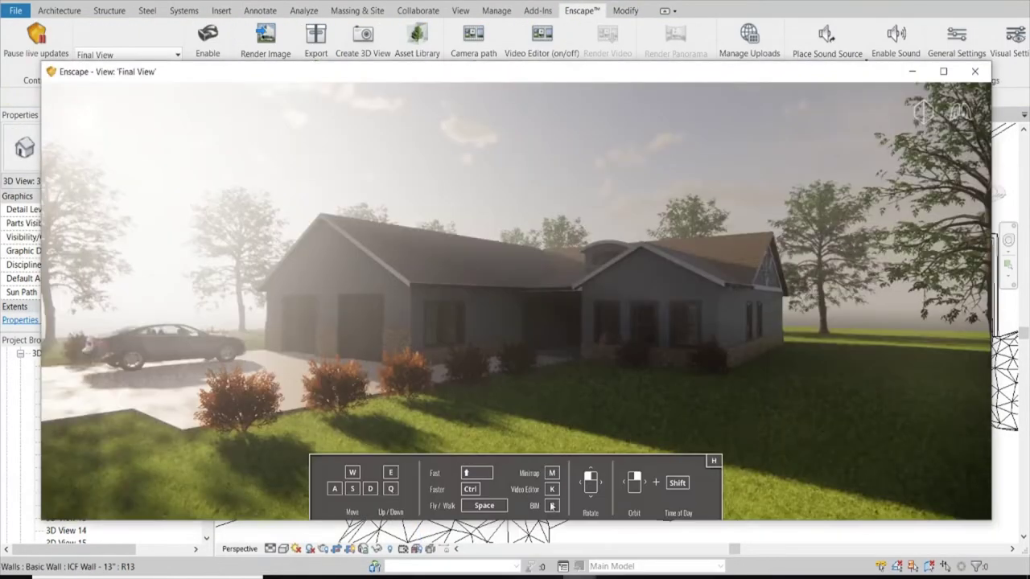
Open the Enscape Asset Library and browse to the People category.
click(913, 72)
click(418, 37)
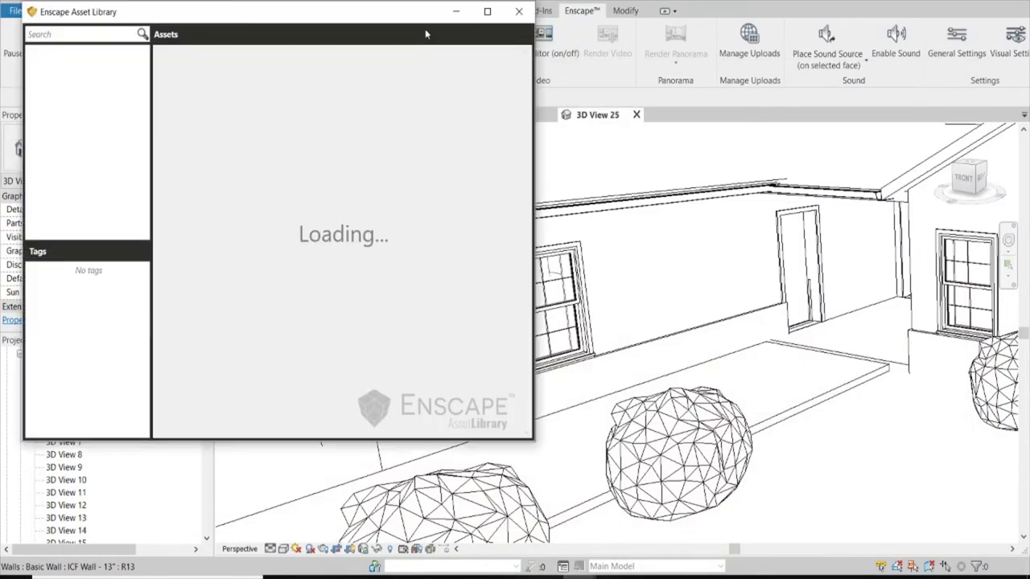
click(77, 127)
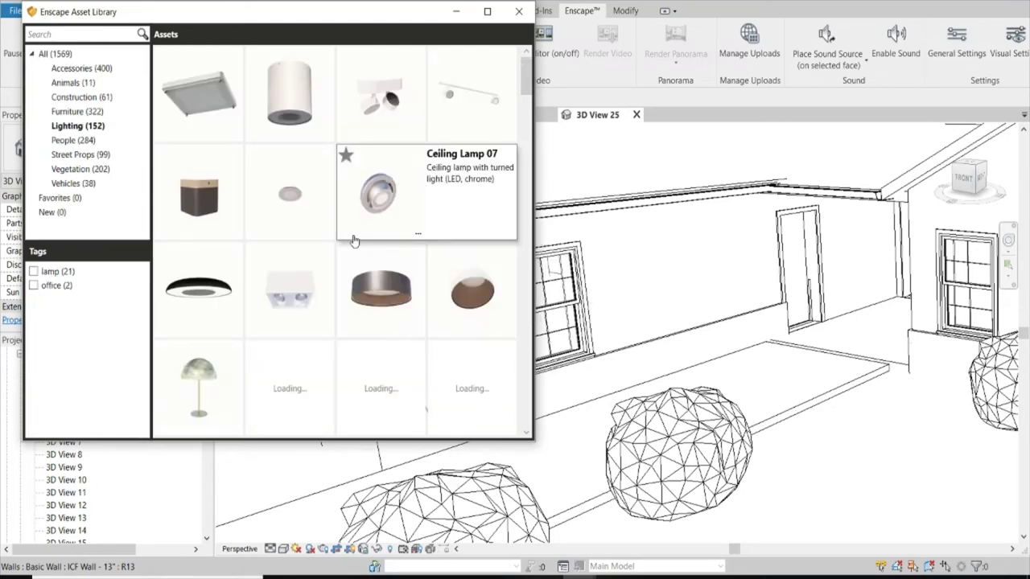
scroll(343, 252, down, 1)
scroll(343, 251, down, 3)
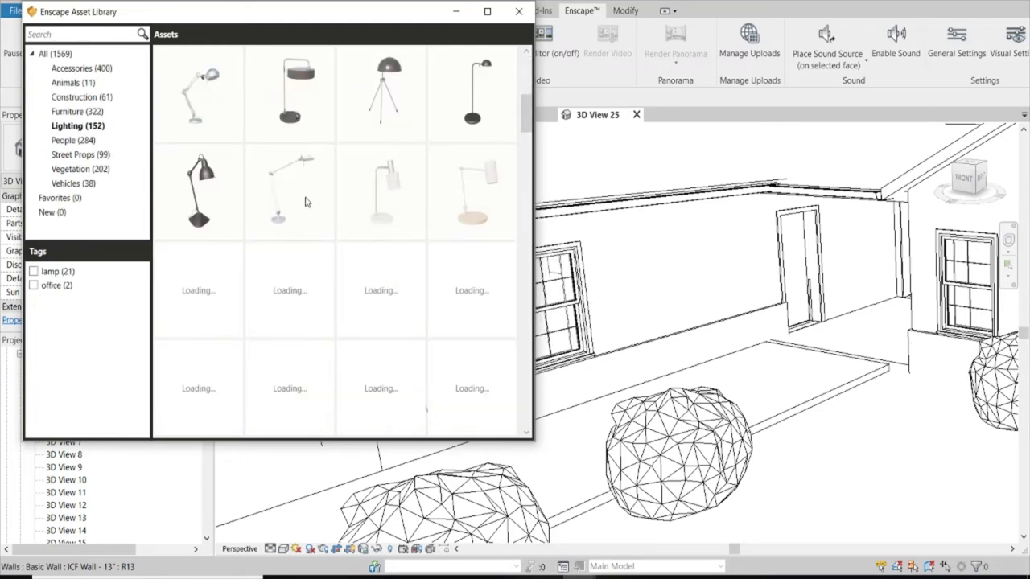
scroll(253, 156, down, 1)
click(64, 141)
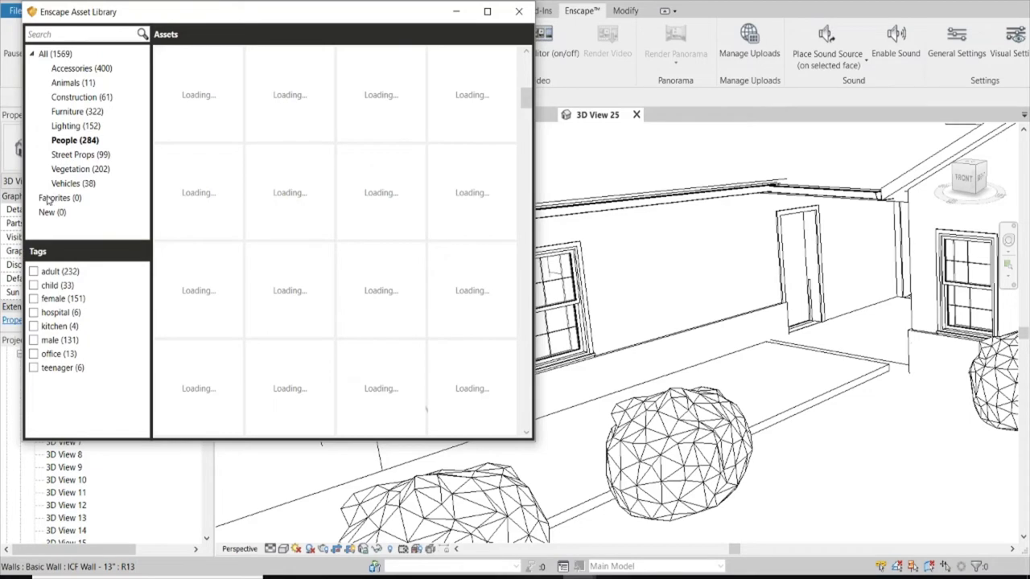
scroll(338, 265, up, 1)
scroll(290, 282, up, 1)
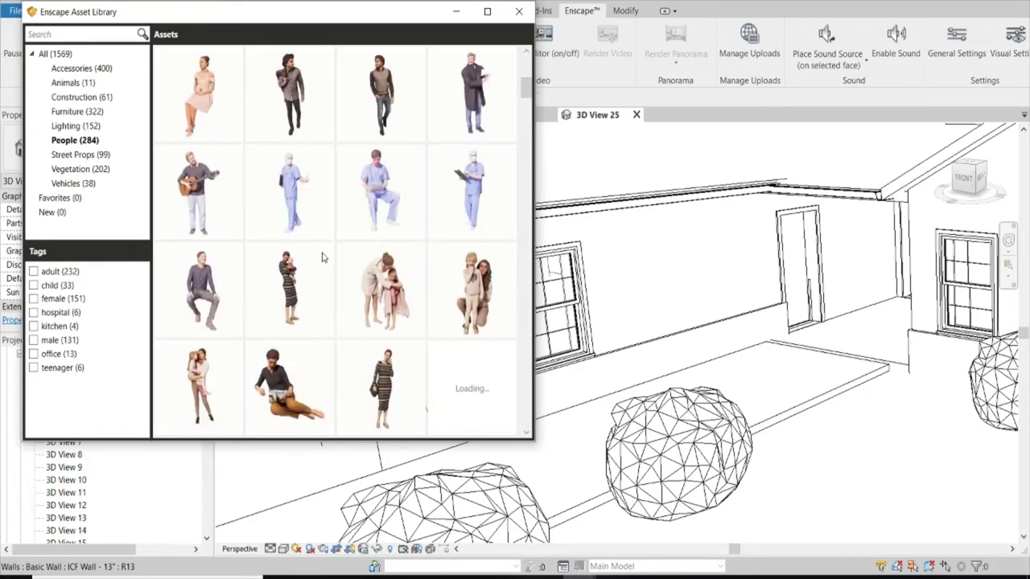
mouse_move(454, 527)
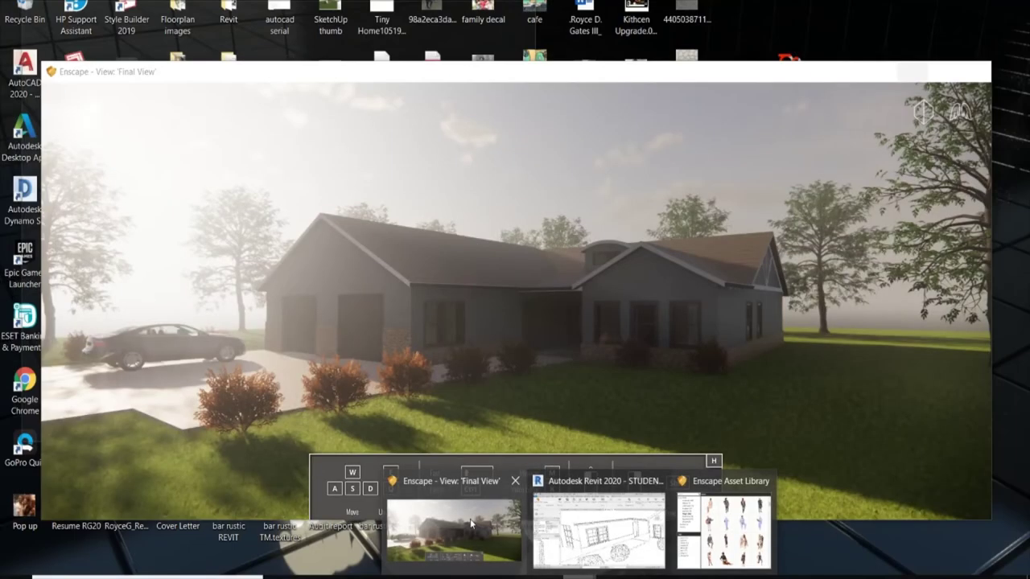
scroll(354, 235, down, 1)
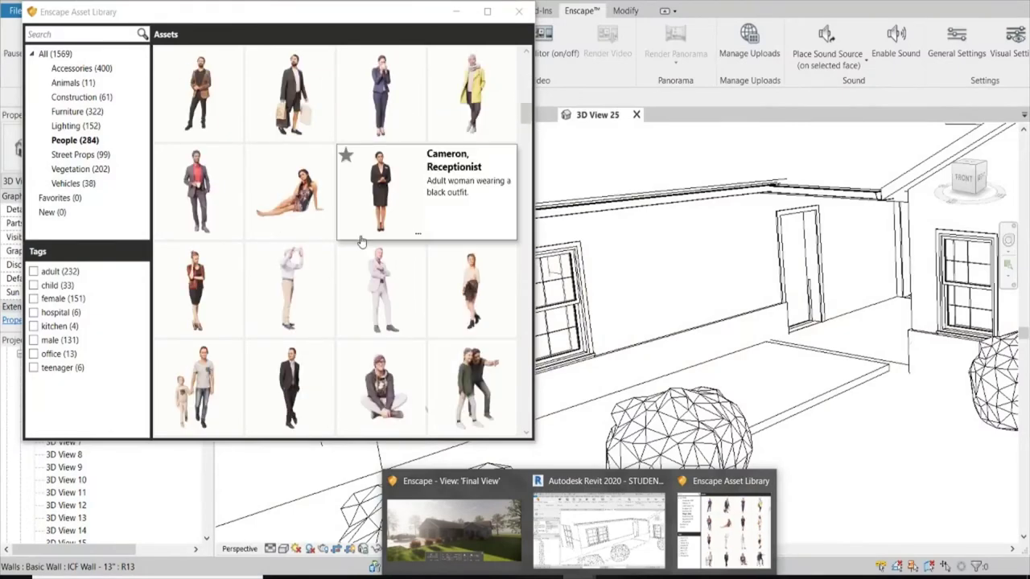
scroll(362, 240, down, 1)
scroll(362, 240, up, 1)
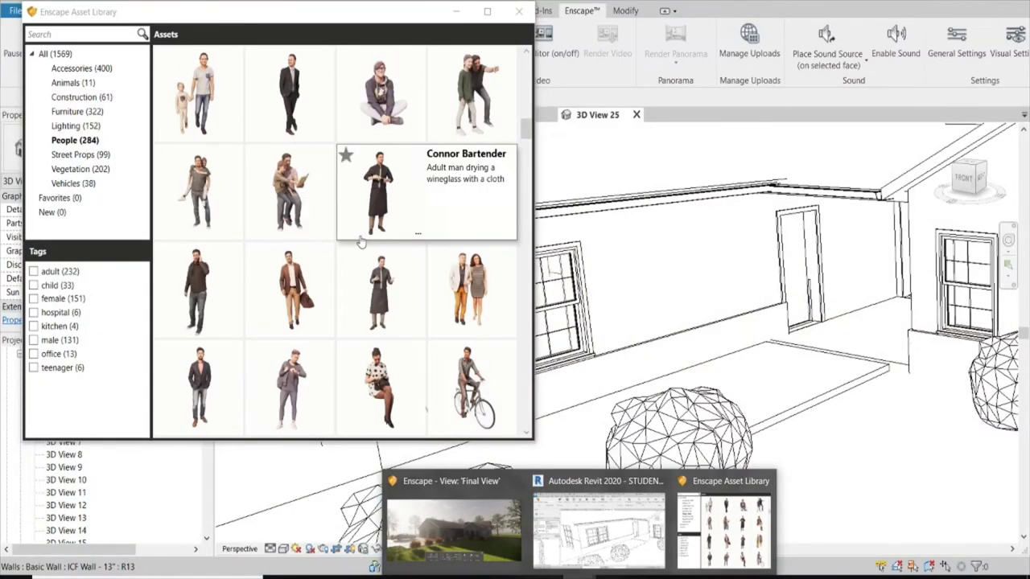
Place the sitting man and the reclining woman beside the shrubs in the top-down 3D view.
click(390, 379)
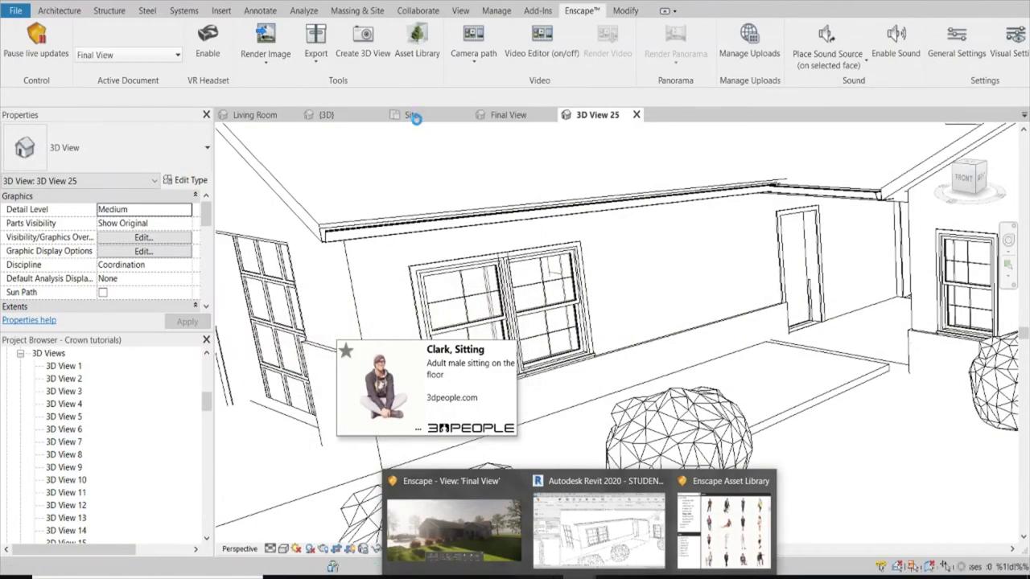
click(411, 114)
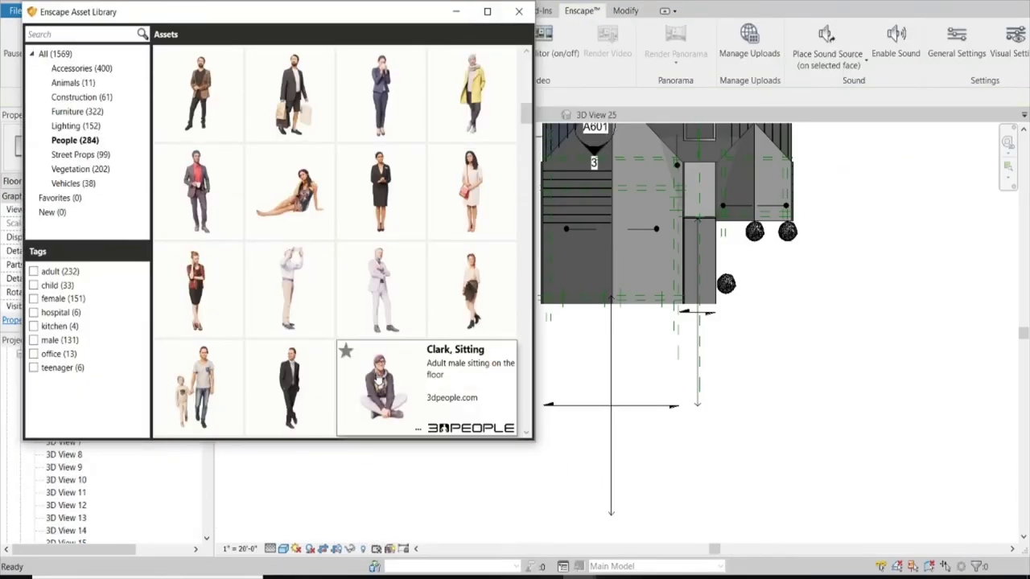
click(356, 116)
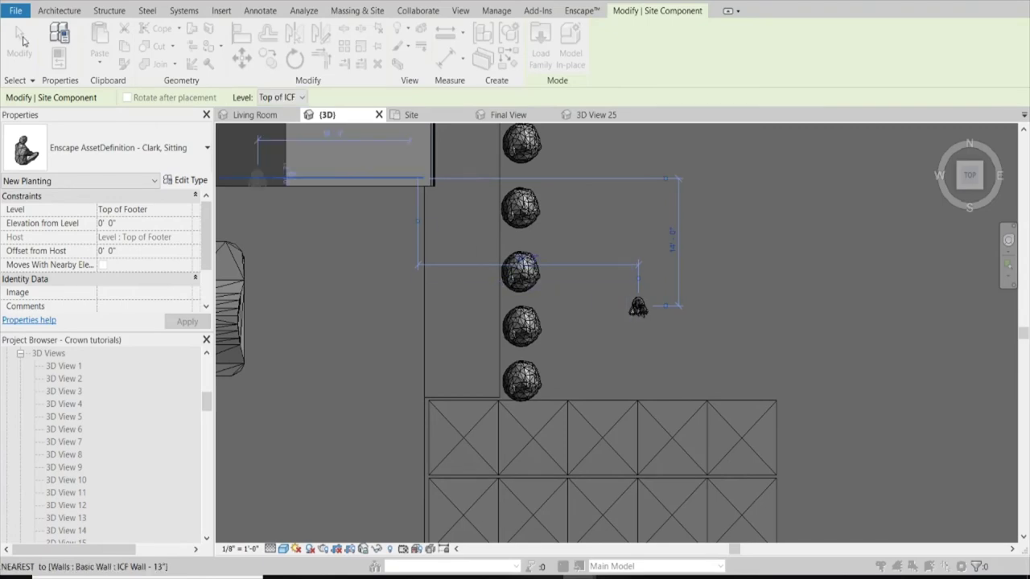
click(638, 306)
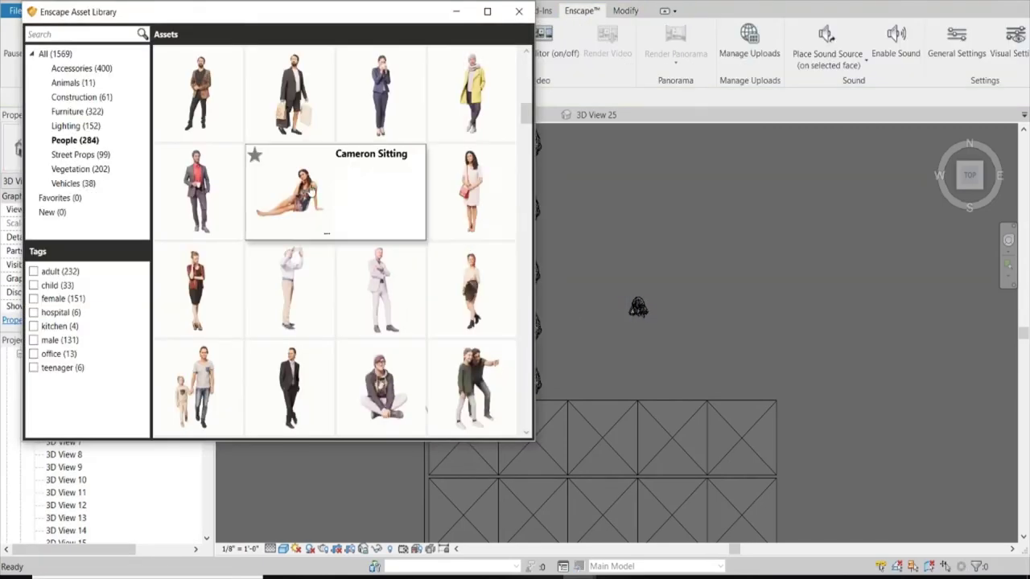
click(290, 197)
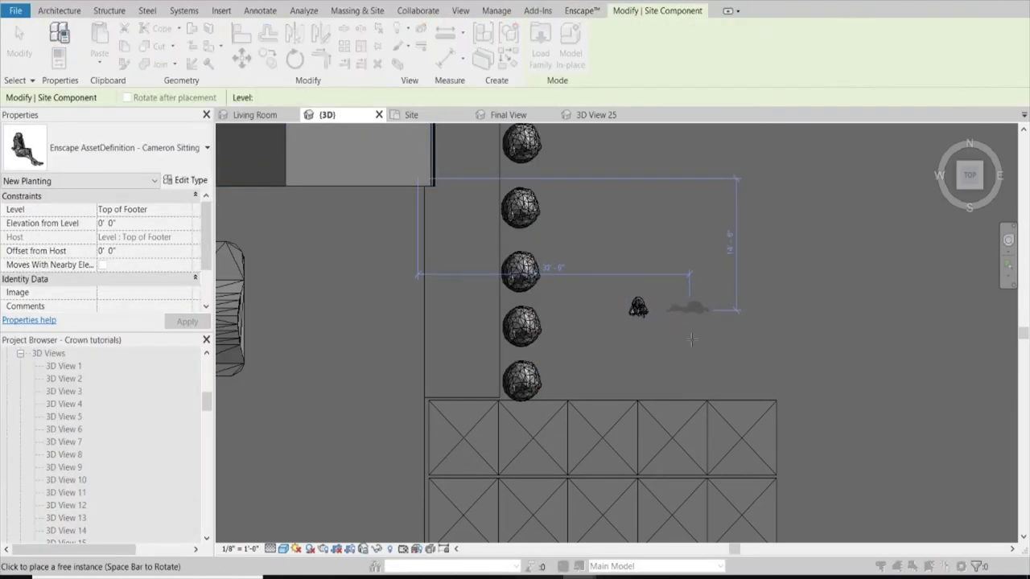
click(683, 313)
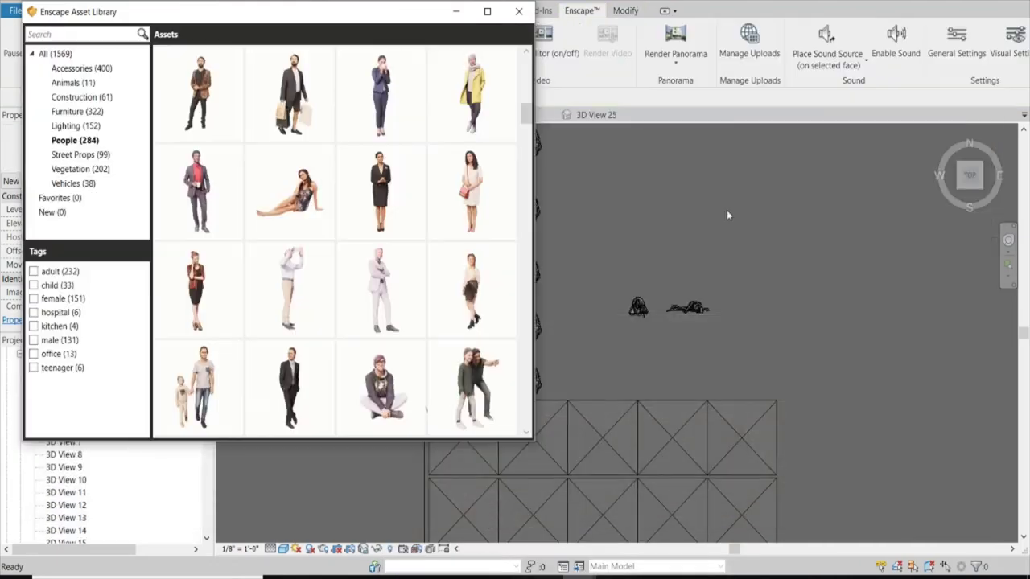
Place the 'Halle with Baby, Standing' figure below the other two.
scroll(421, 308, down, 5)
scroll(421, 308, down, 5)
scroll(422, 308, down, 5)
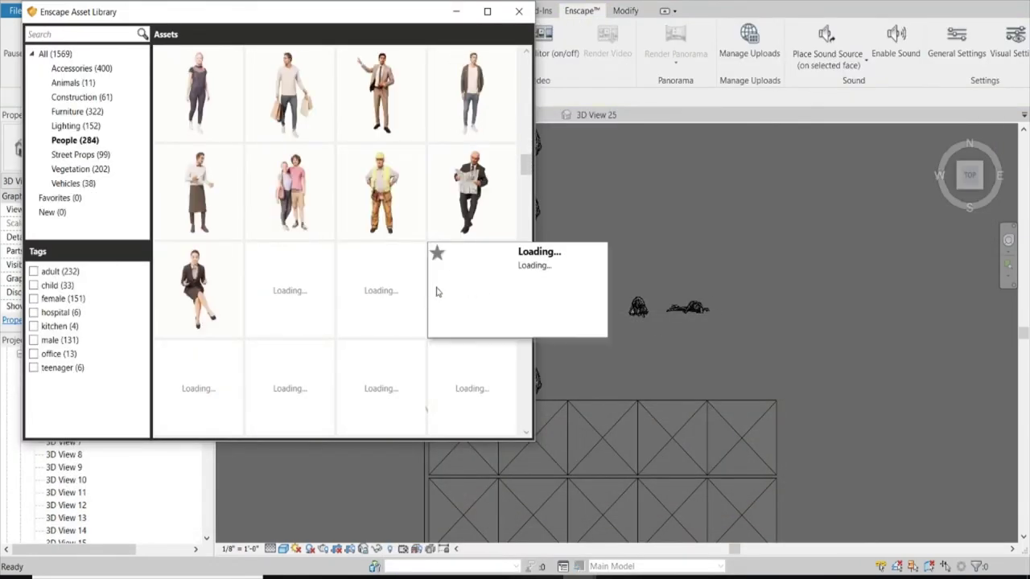
scroll(310, 258, down, 1)
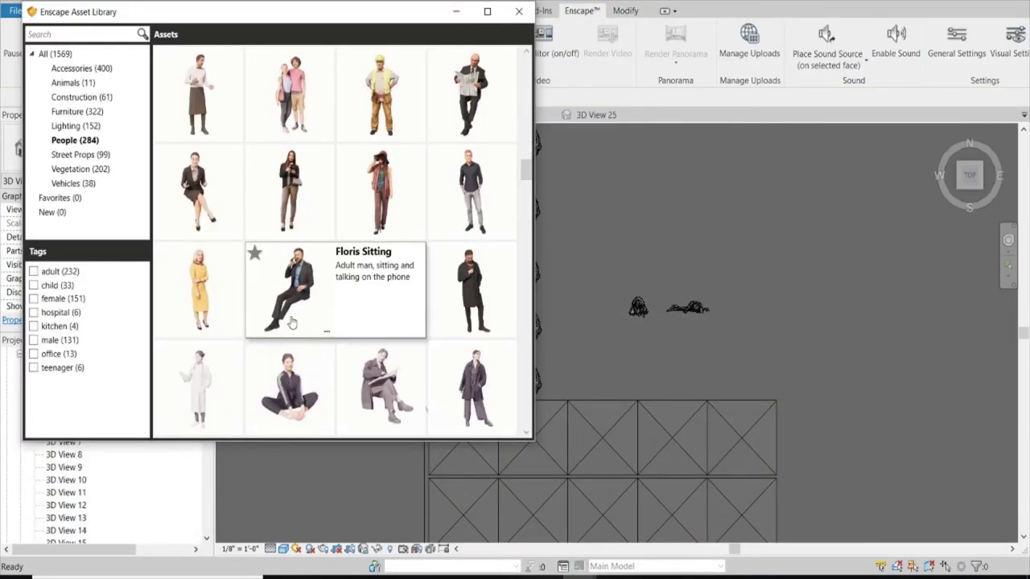
scroll(293, 323, down, 2)
scroll(338, 346, down, 2)
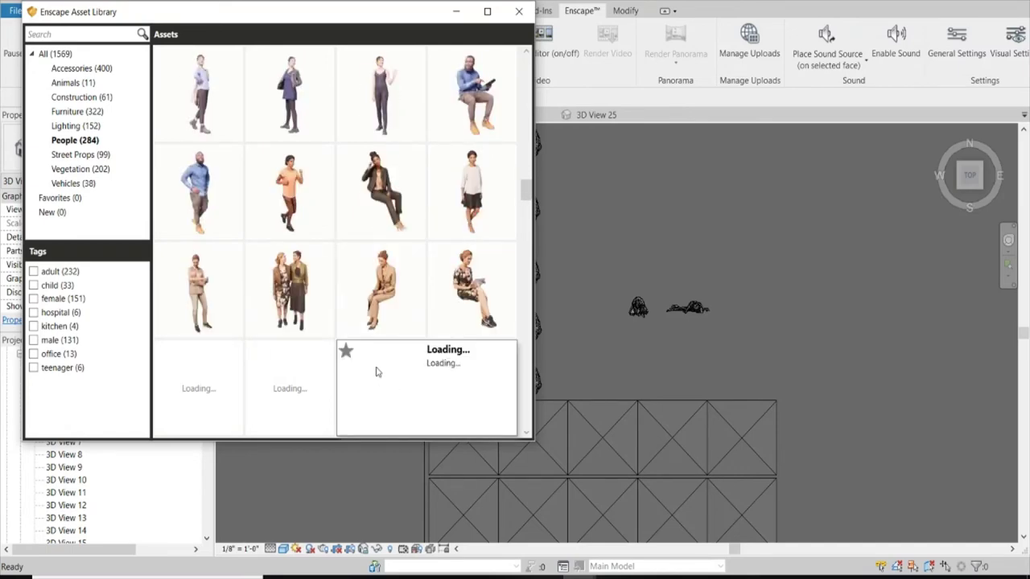
scroll(376, 372, down, 3)
scroll(376, 371, up, 3)
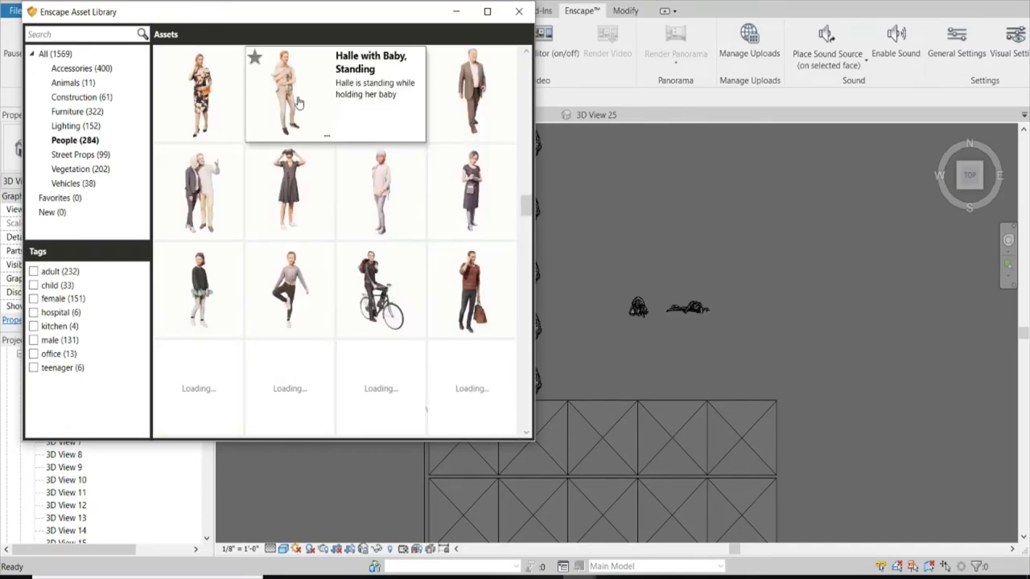
click(313, 108)
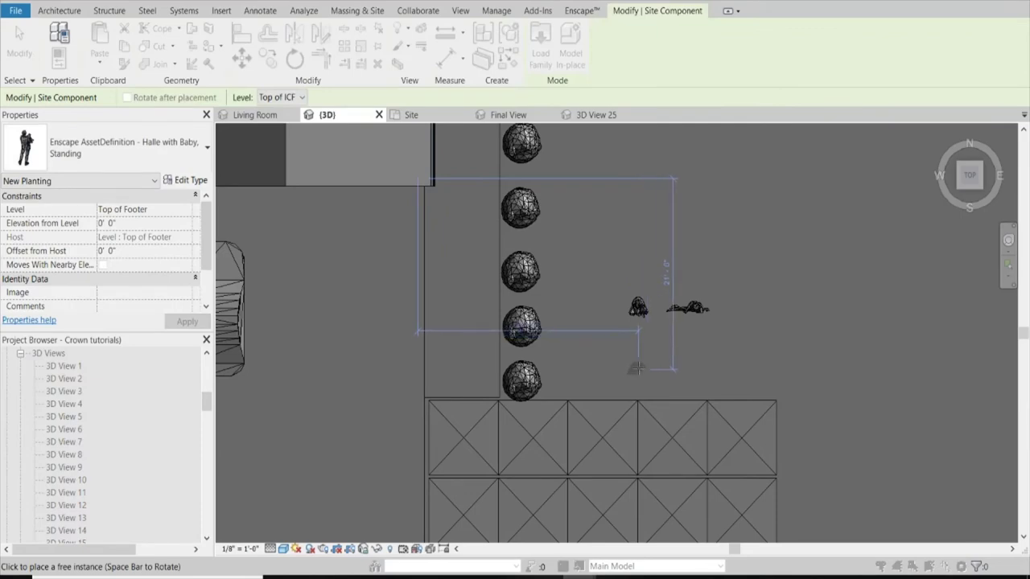
click(636, 369)
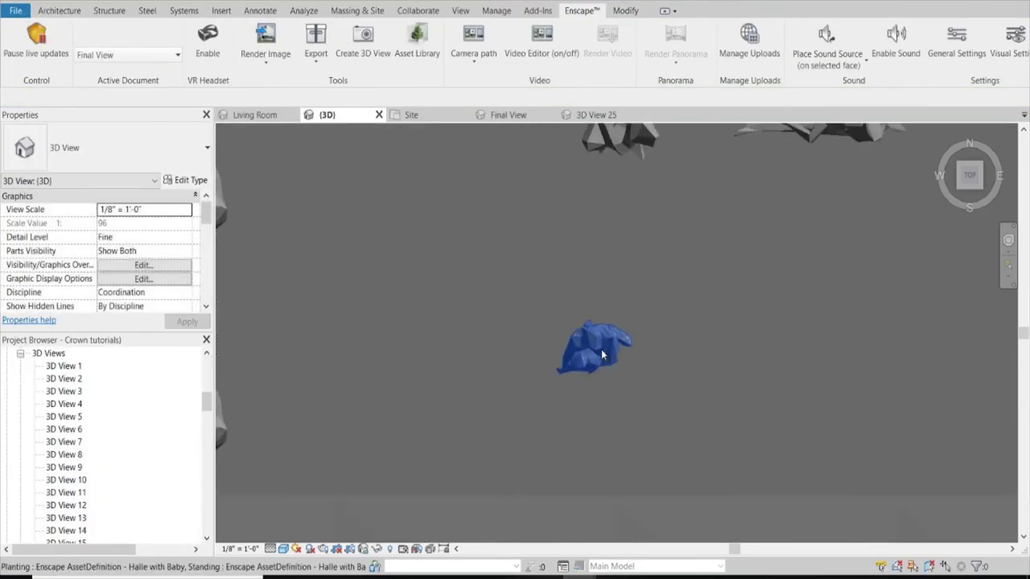
Rotate the woman with baby a quarter turn, move her, and turn her further.
click(563, 334)
key(r)
key(o)
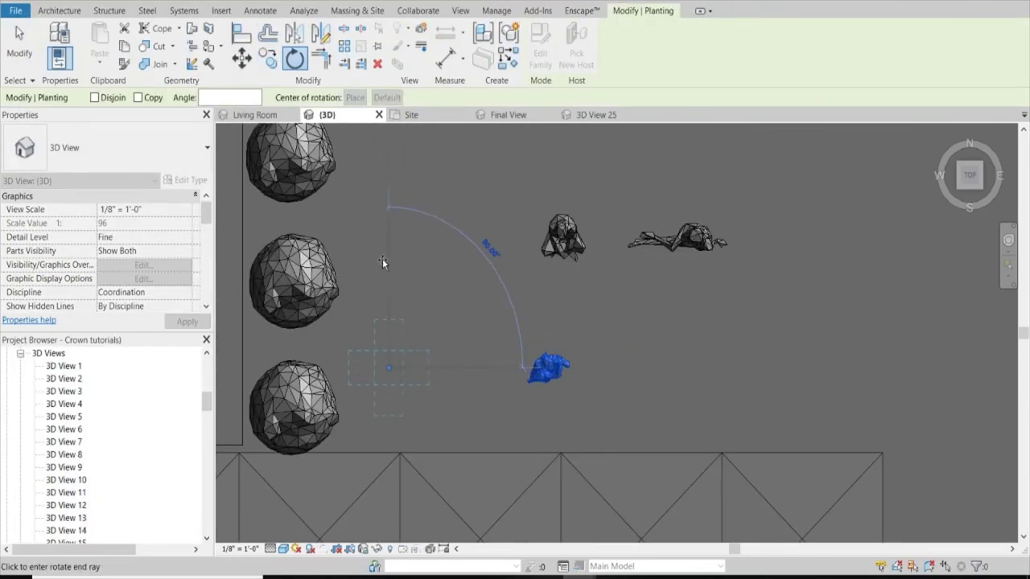
click(383, 262)
key(m)
key(v)
click(394, 173)
click(594, 344)
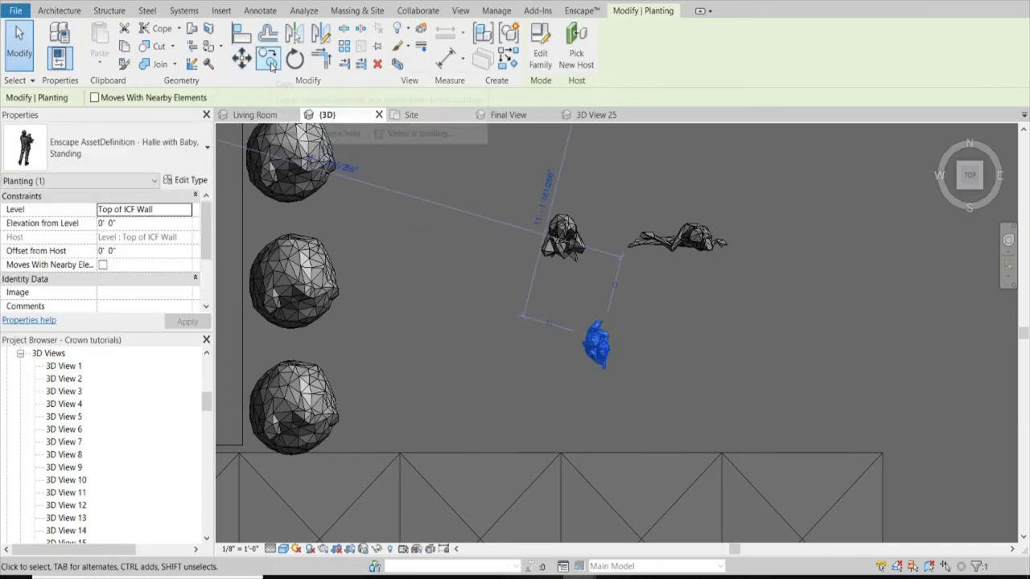
click(268, 59)
click(294, 59)
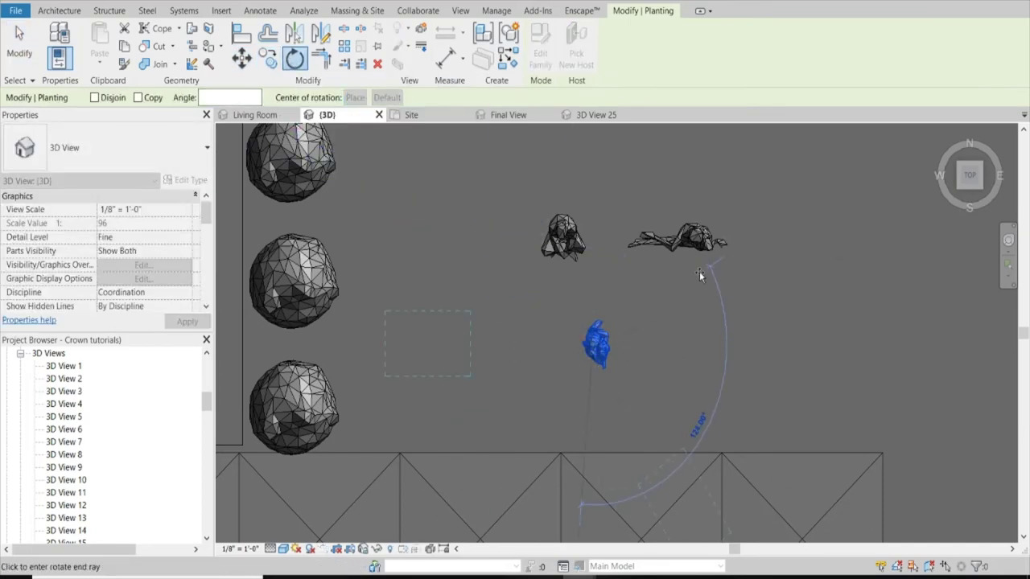
click(700, 275)
Rotate the sitting man and the right-hand figure, turning the latter about 45° clockwise.
click(563, 237)
click(294, 59)
click(660, 237)
click(517, 260)
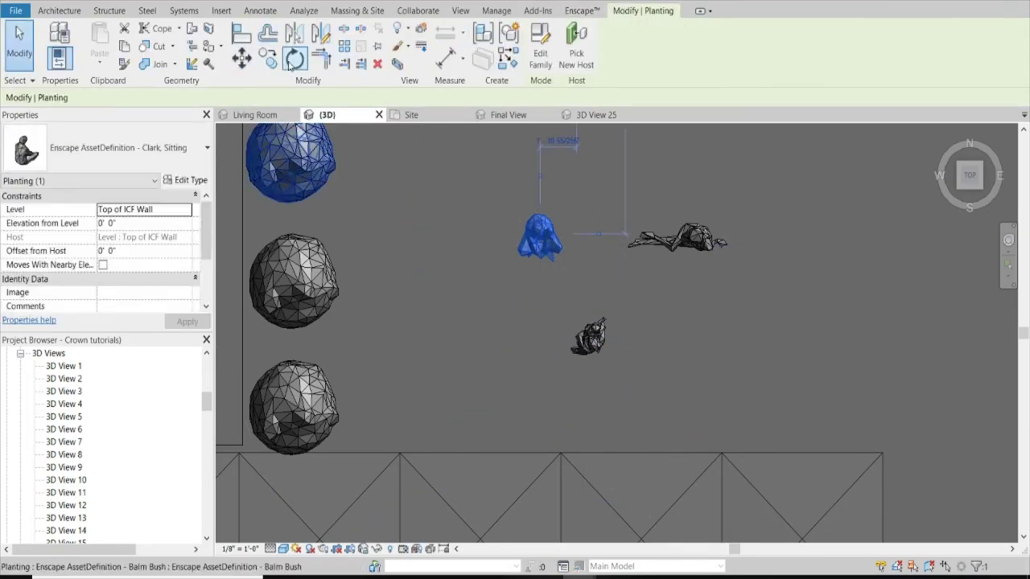
click(295, 58)
click(604, 226)
click(531, 193)
click(676, 237)
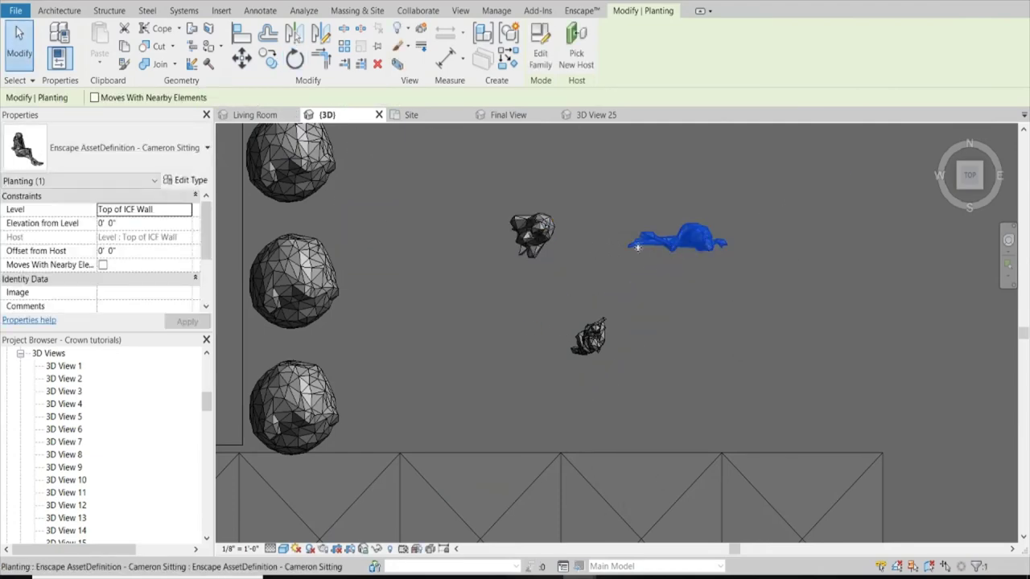
click(295, 59)
click(745, 256)
click(736, 327)
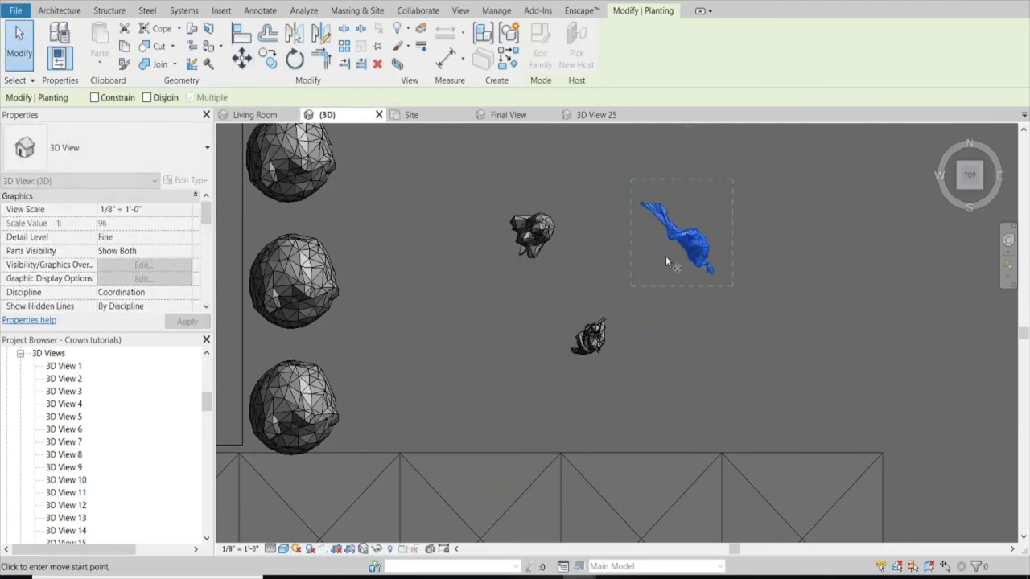
Select all three figures and drag the standing woman with baby closer to the others.
ctrl+click(531, 235)
ctrl+click(599, 325)
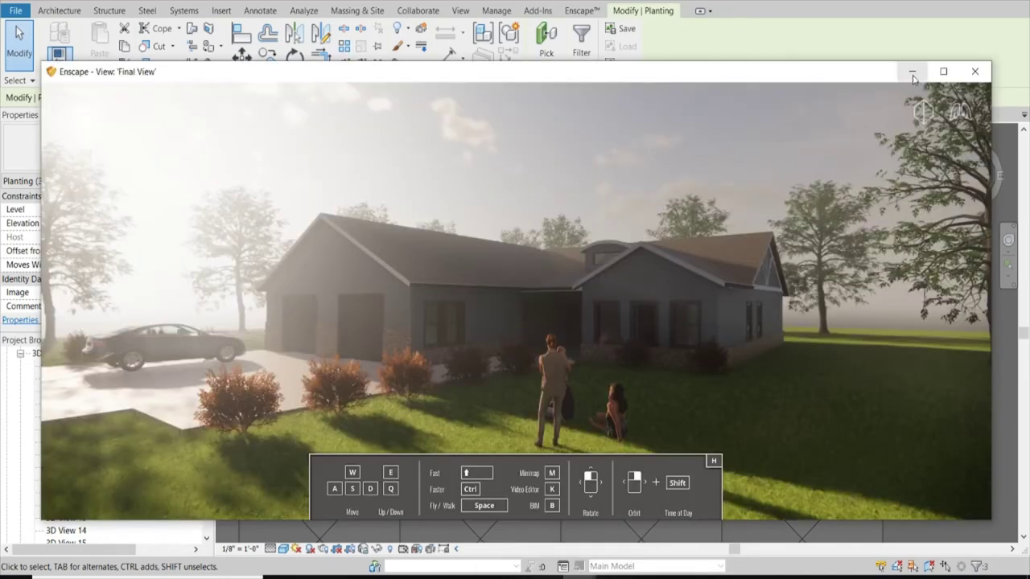
click(914, 76)
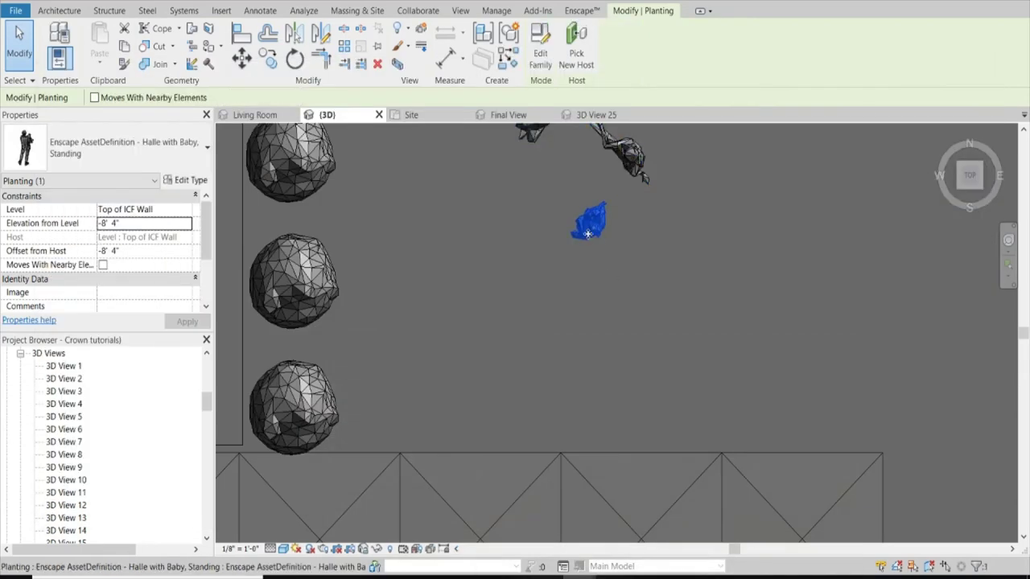
drag(586, 218, 540, 230)
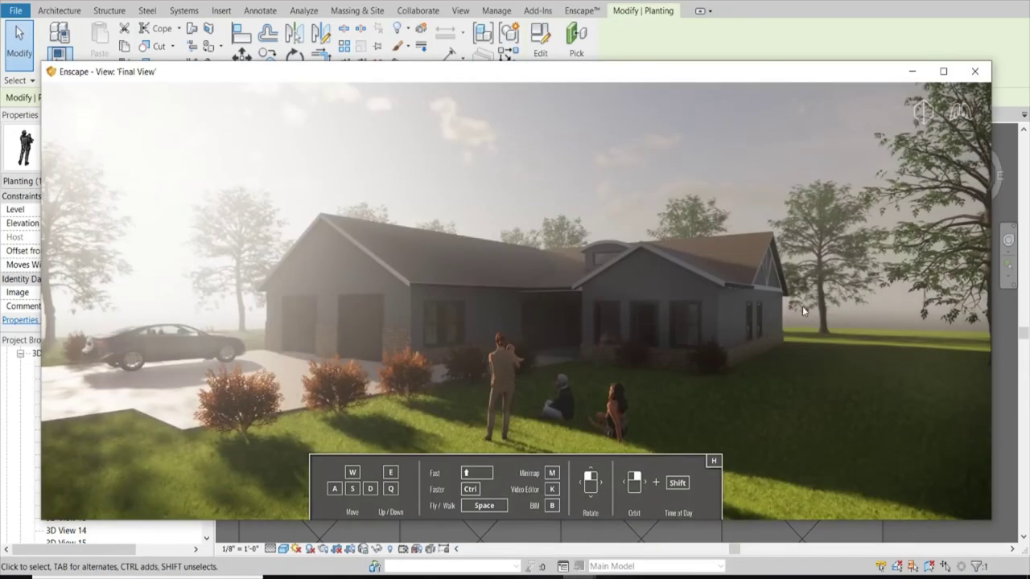
Check the people in the Enscape render, then open the Enscape Asset Library again.
click(912, 70)
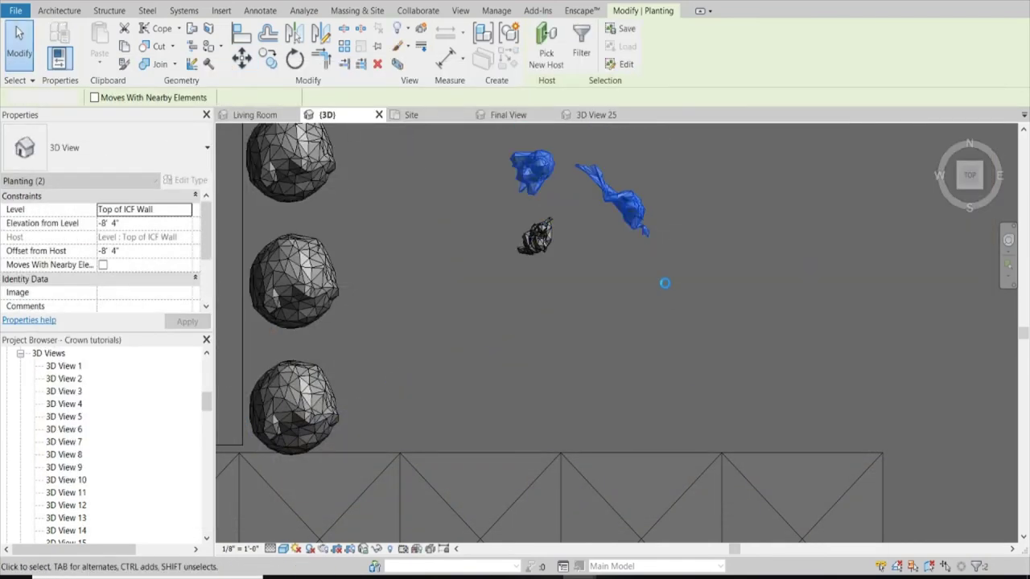
click(505, 515)
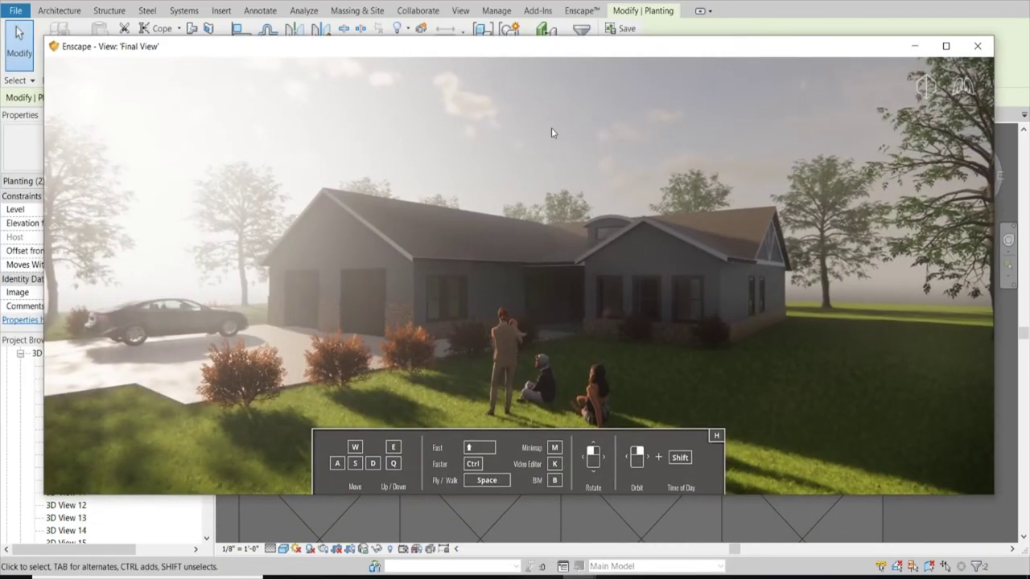
click(915, 46)
click(358, 10)
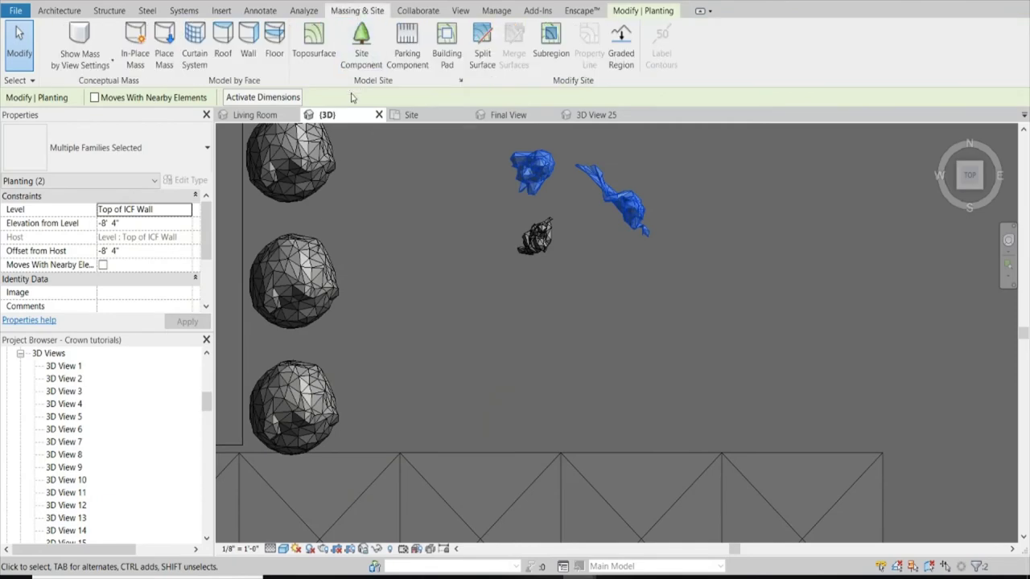
click(578, 10)
click(416, 41)
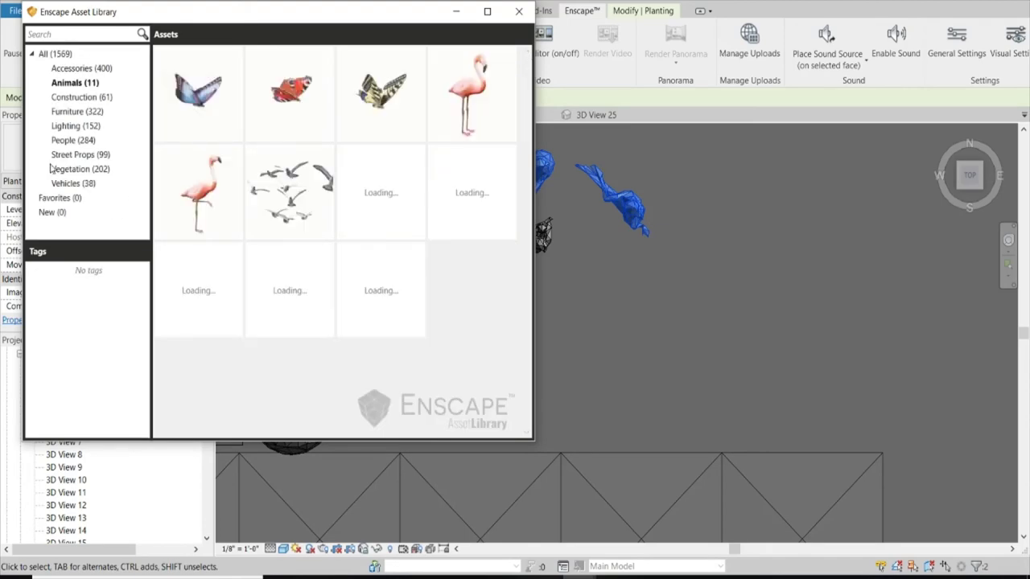
Place the 'Pepper, Sitting' dog beside the people figures and reopen the Asset Library.
click(471, 189)
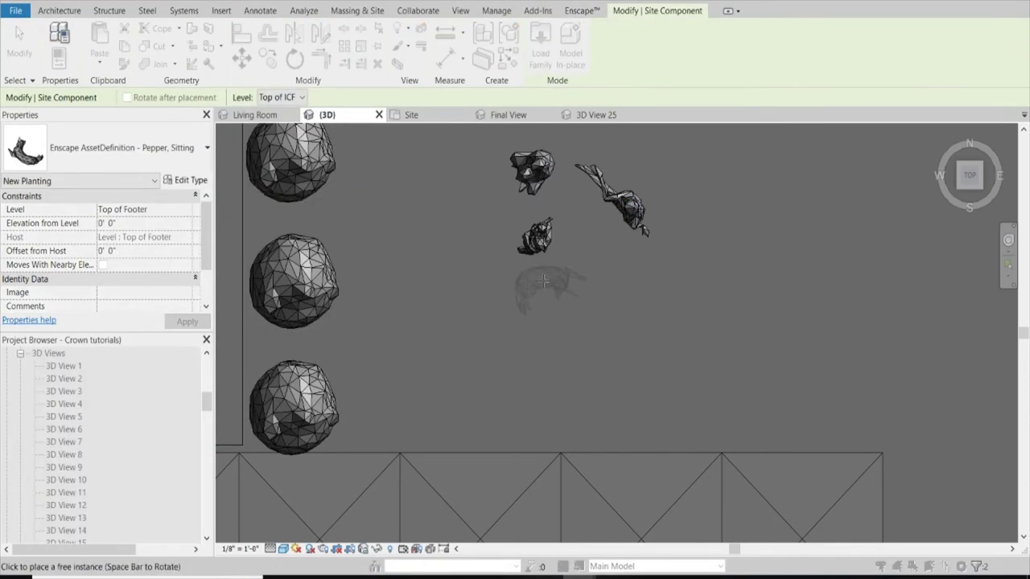
key(Escape)
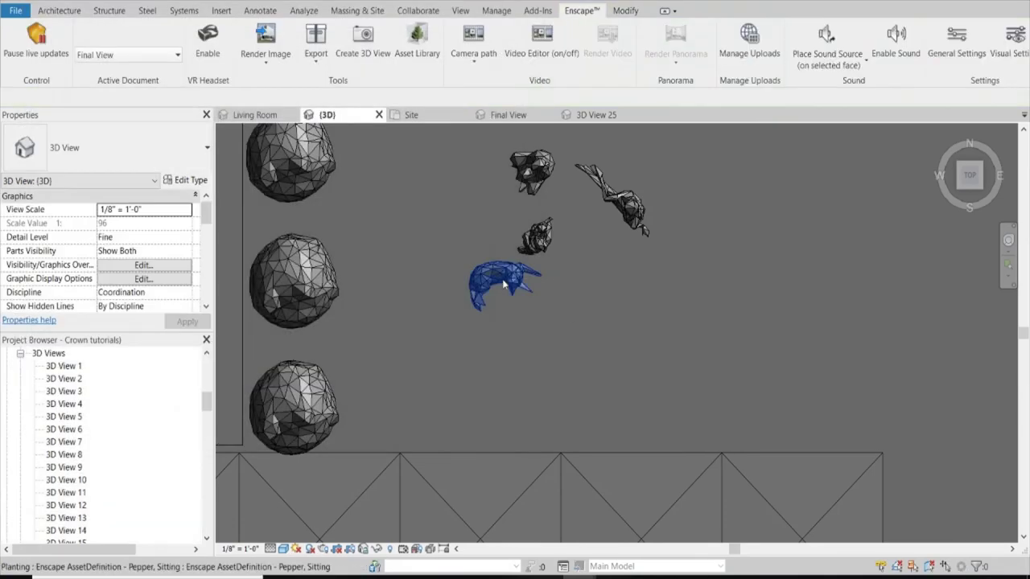
click(135, 225)
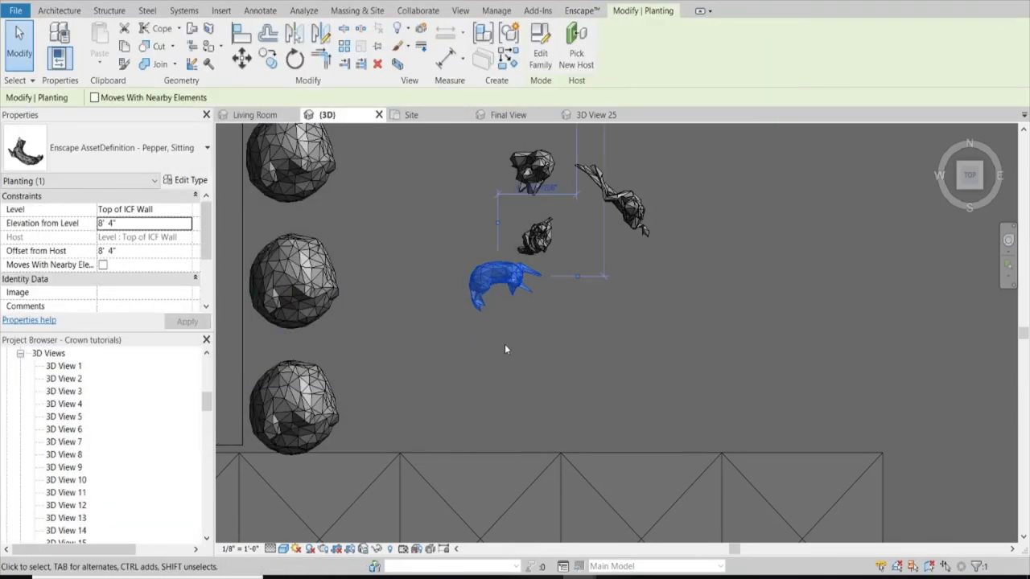
click(576, 8)
click(394, 48)
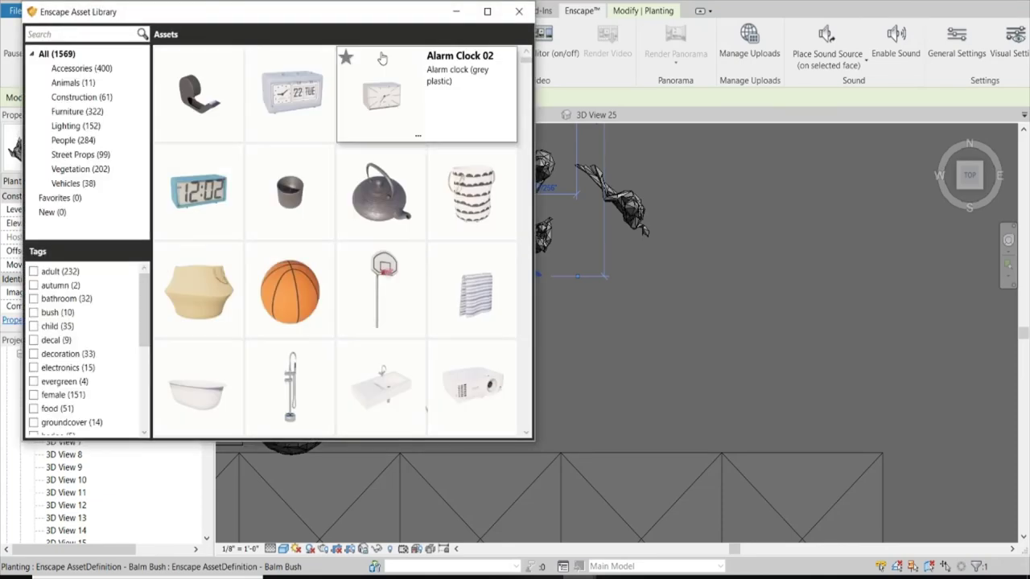
Place Flock of Birds 02 from the Animals category west of the house.
click(78, 85)
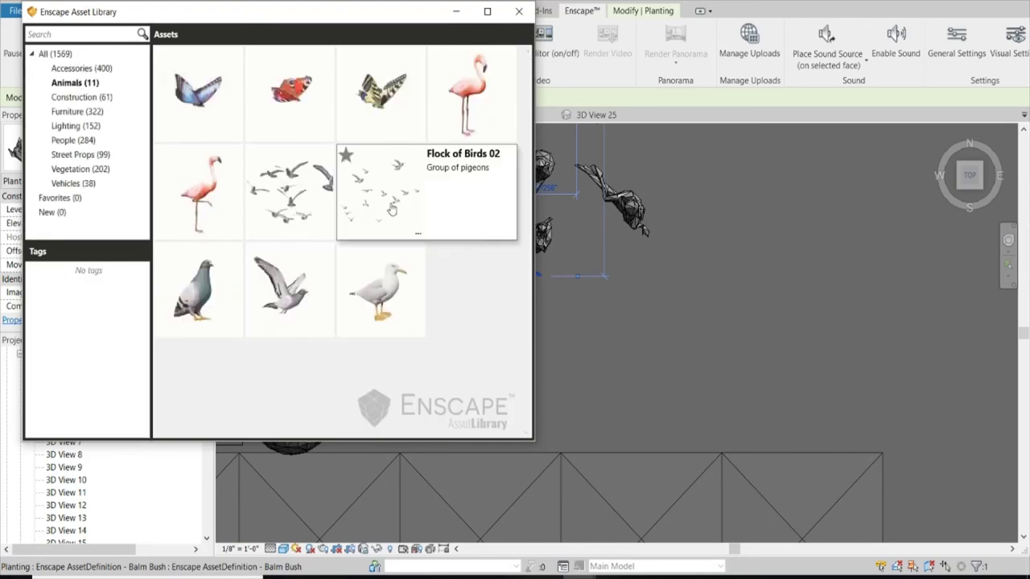
click(378, 196)
scroll(467, 326, down, 5)
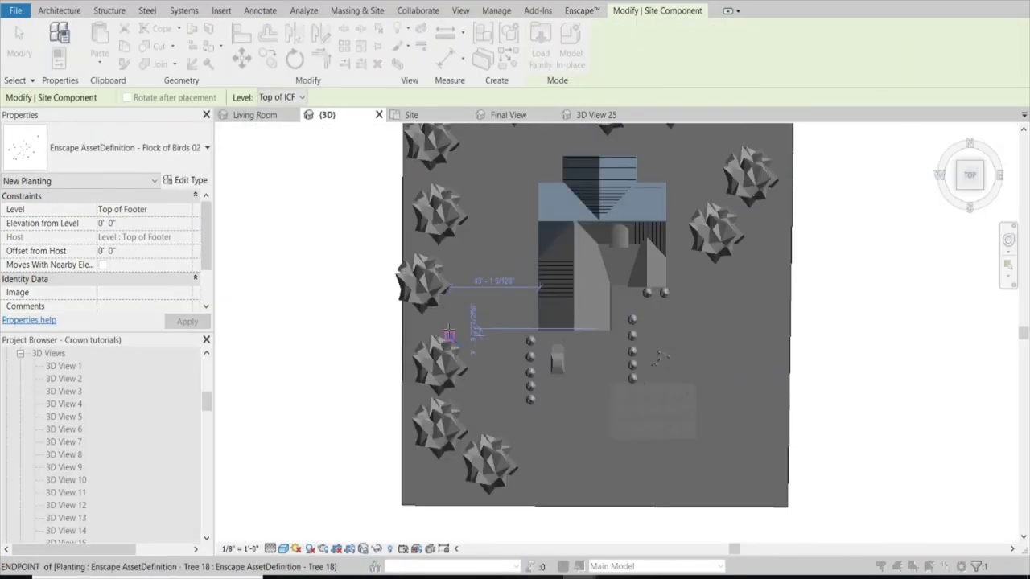
click(378, 354)
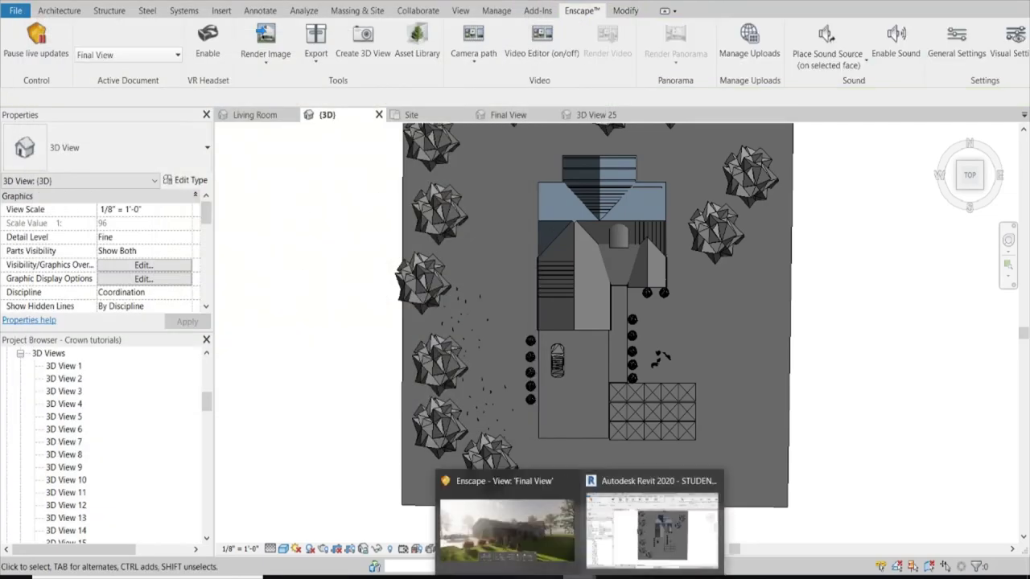
click(494, 515)
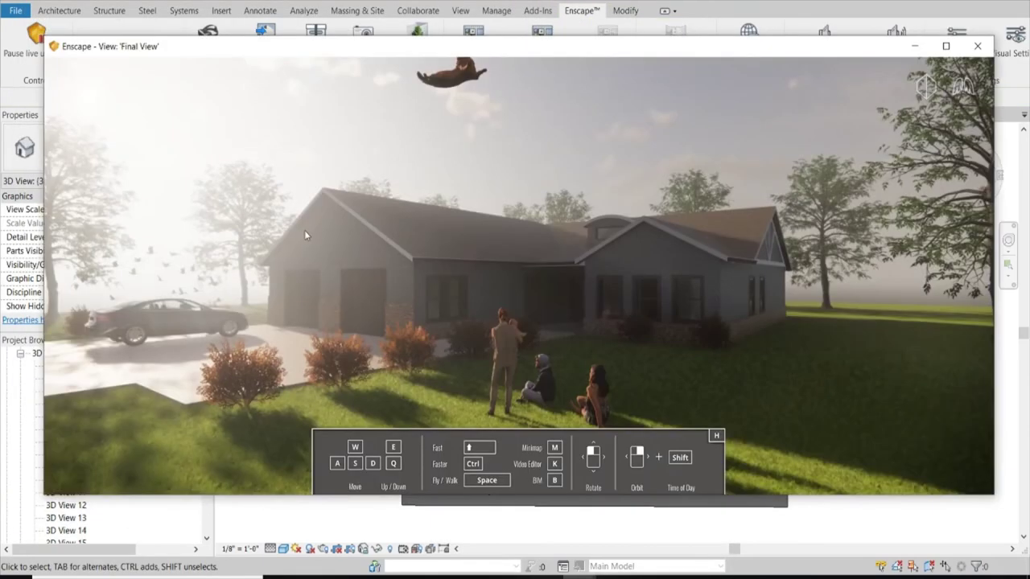
click(914, 49)
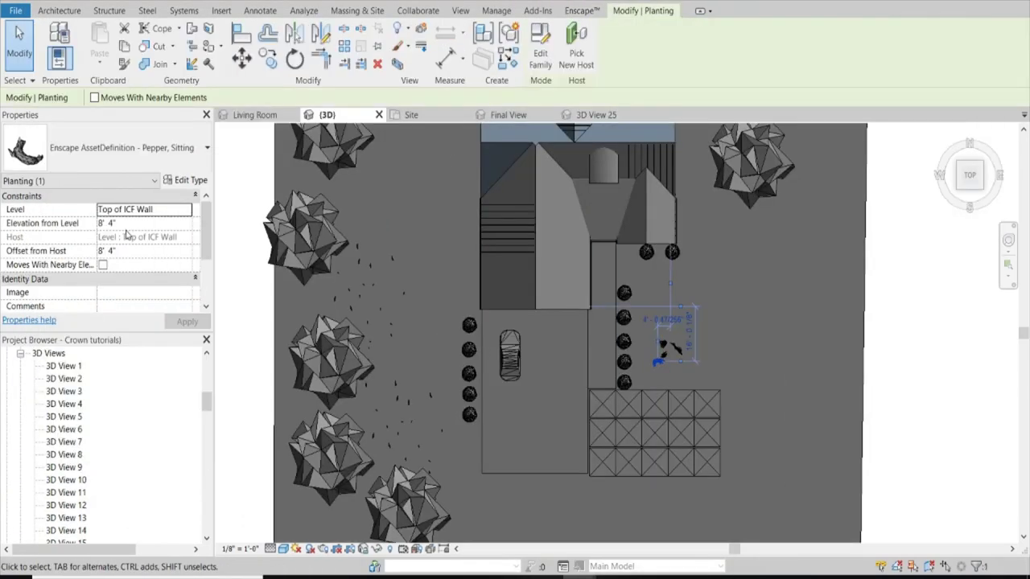
Set the flock's Elevation from Level to 3' 0".
click(389, 446)
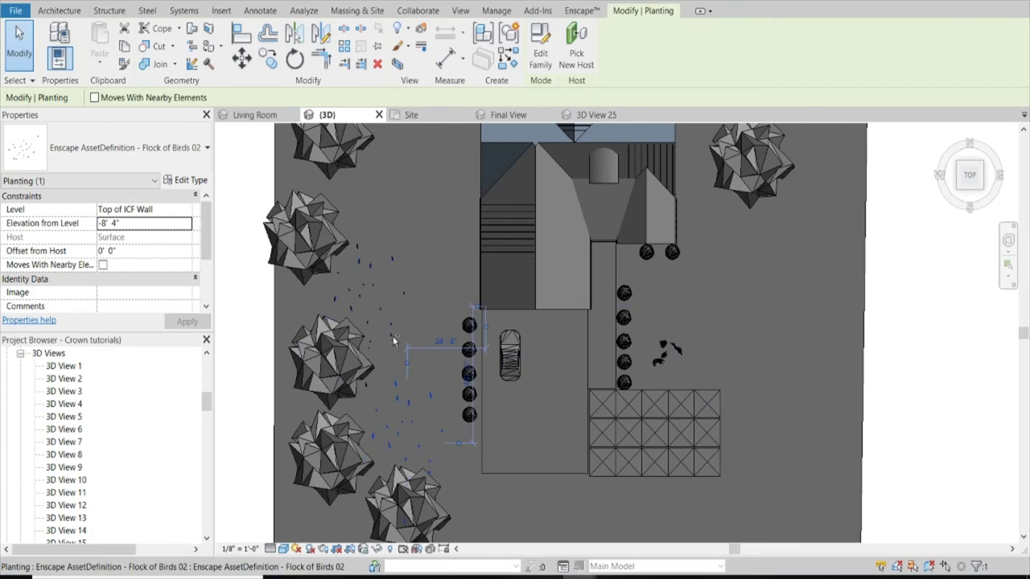
click(137, 224)
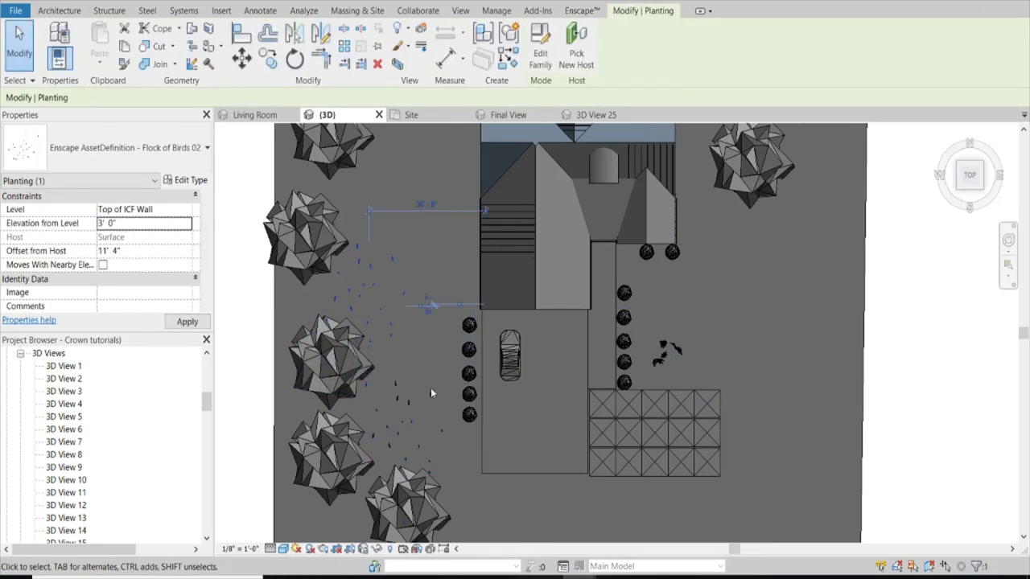
text(0)
key(Return)
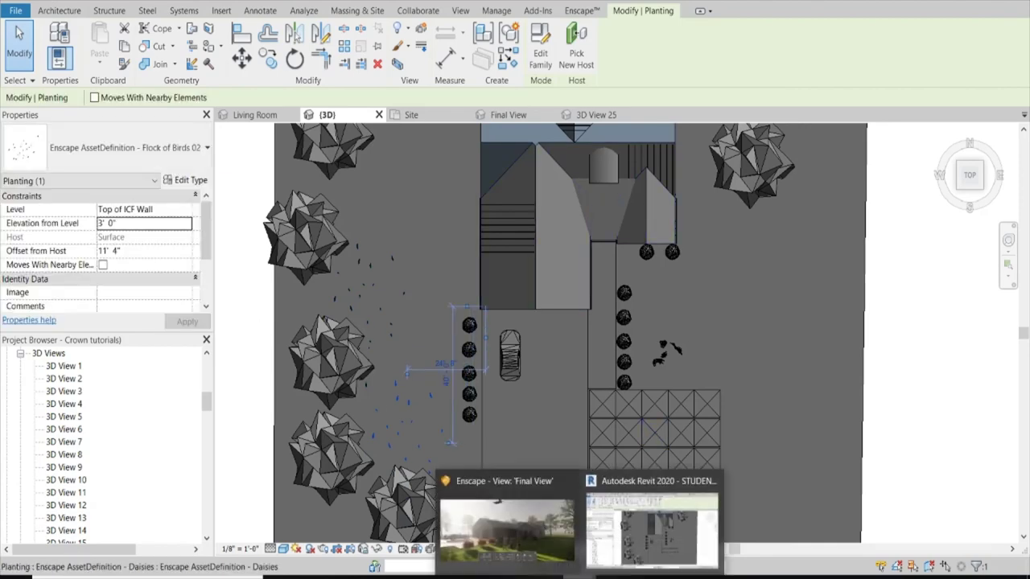
Copy a bush beside the paved grid, then open the Render Image batch view list.
click(553, 537)
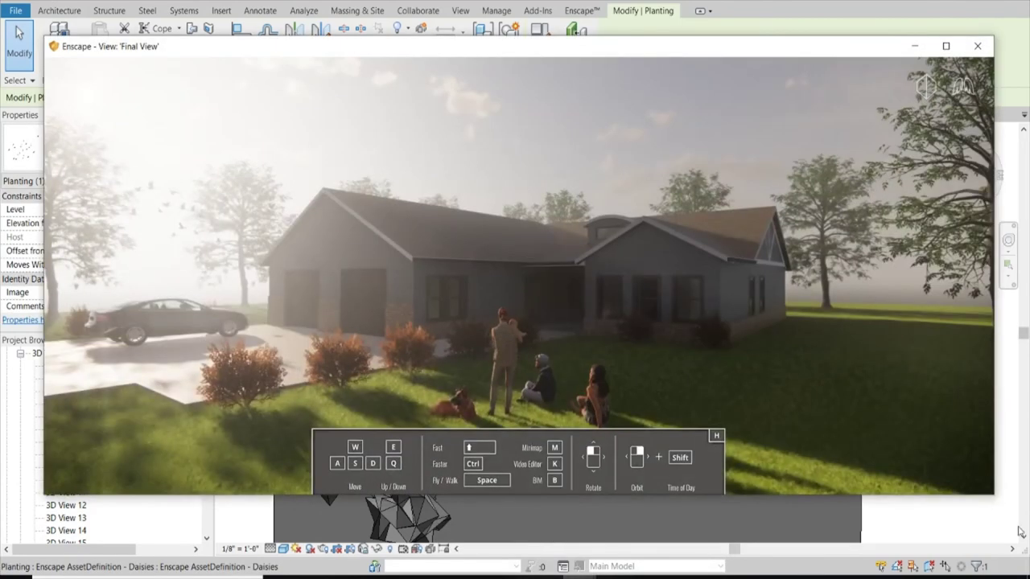
click(915, 46)
key(c)
key(o)
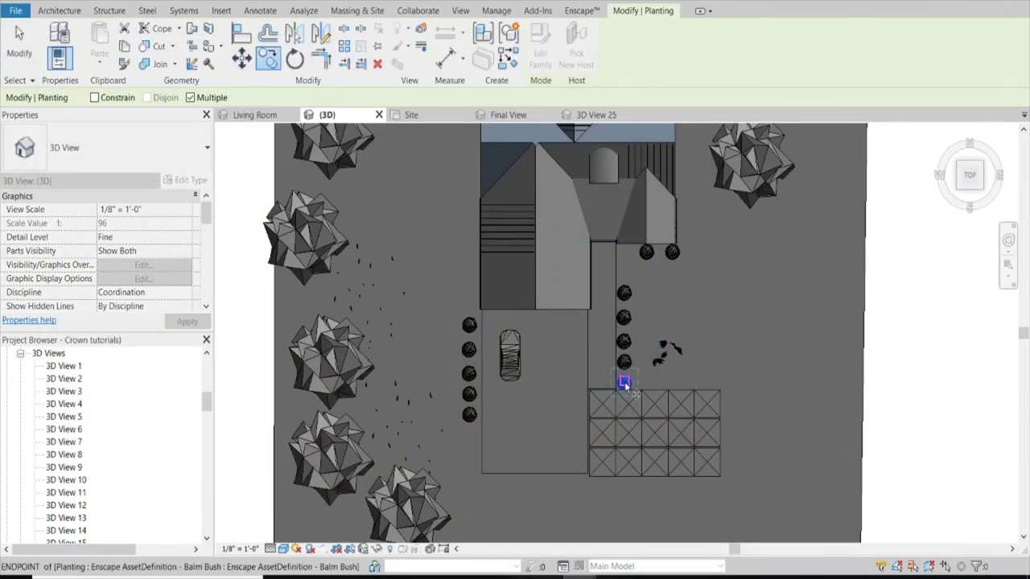
click(624, 381)
key(Escape)
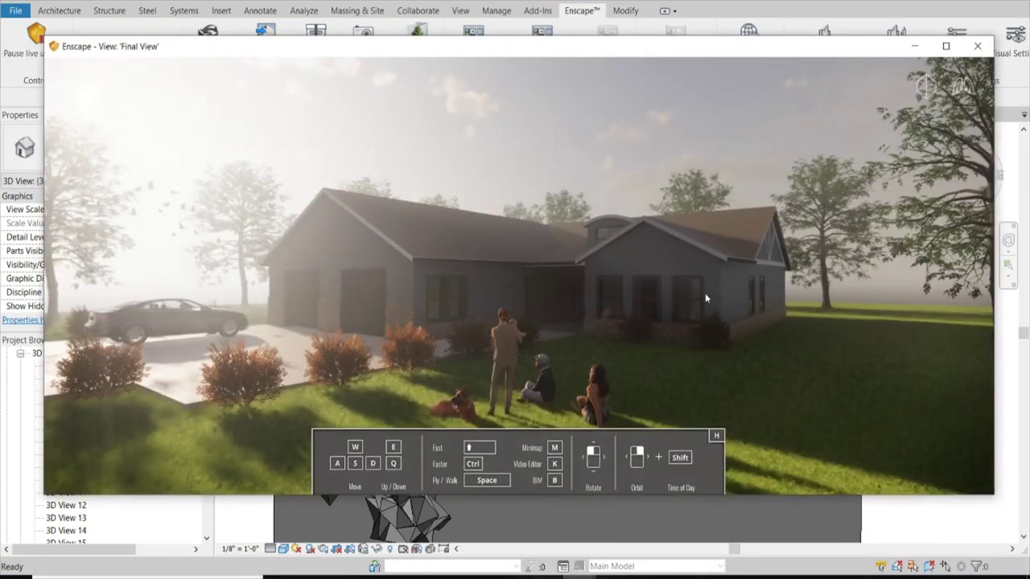
click(265, 36)
click(313, 110)
Render the Evening view as an Enscape batch image and confirm the output folder.
scroll(217, 341, down, 1)
click(201, 372)
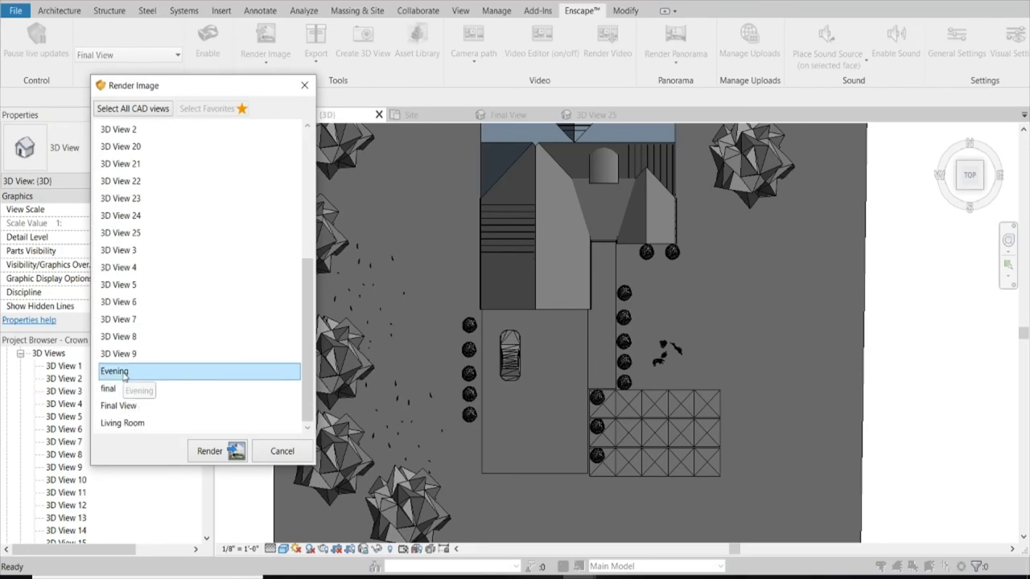
click(209, 451)
click(389, 308)
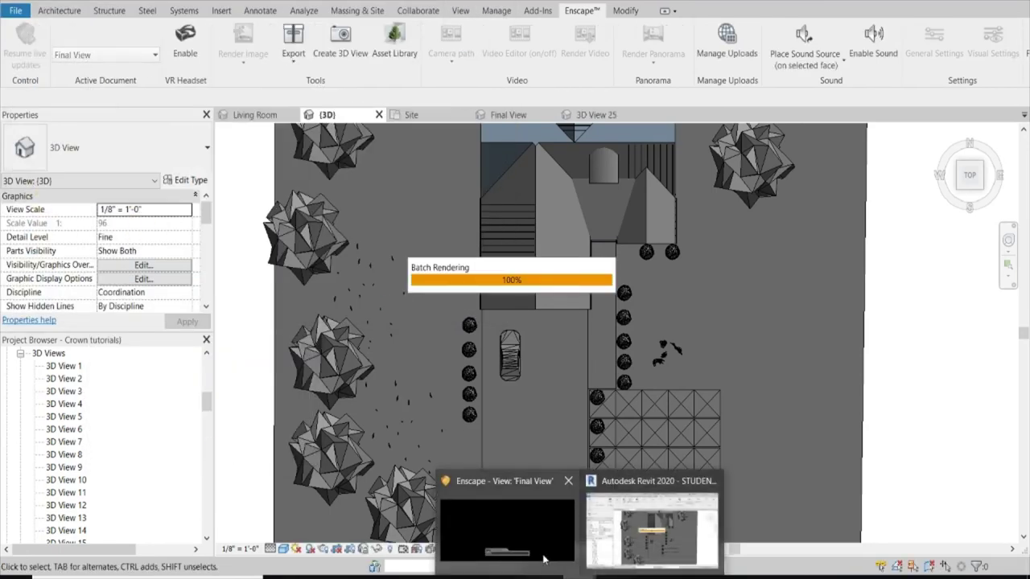